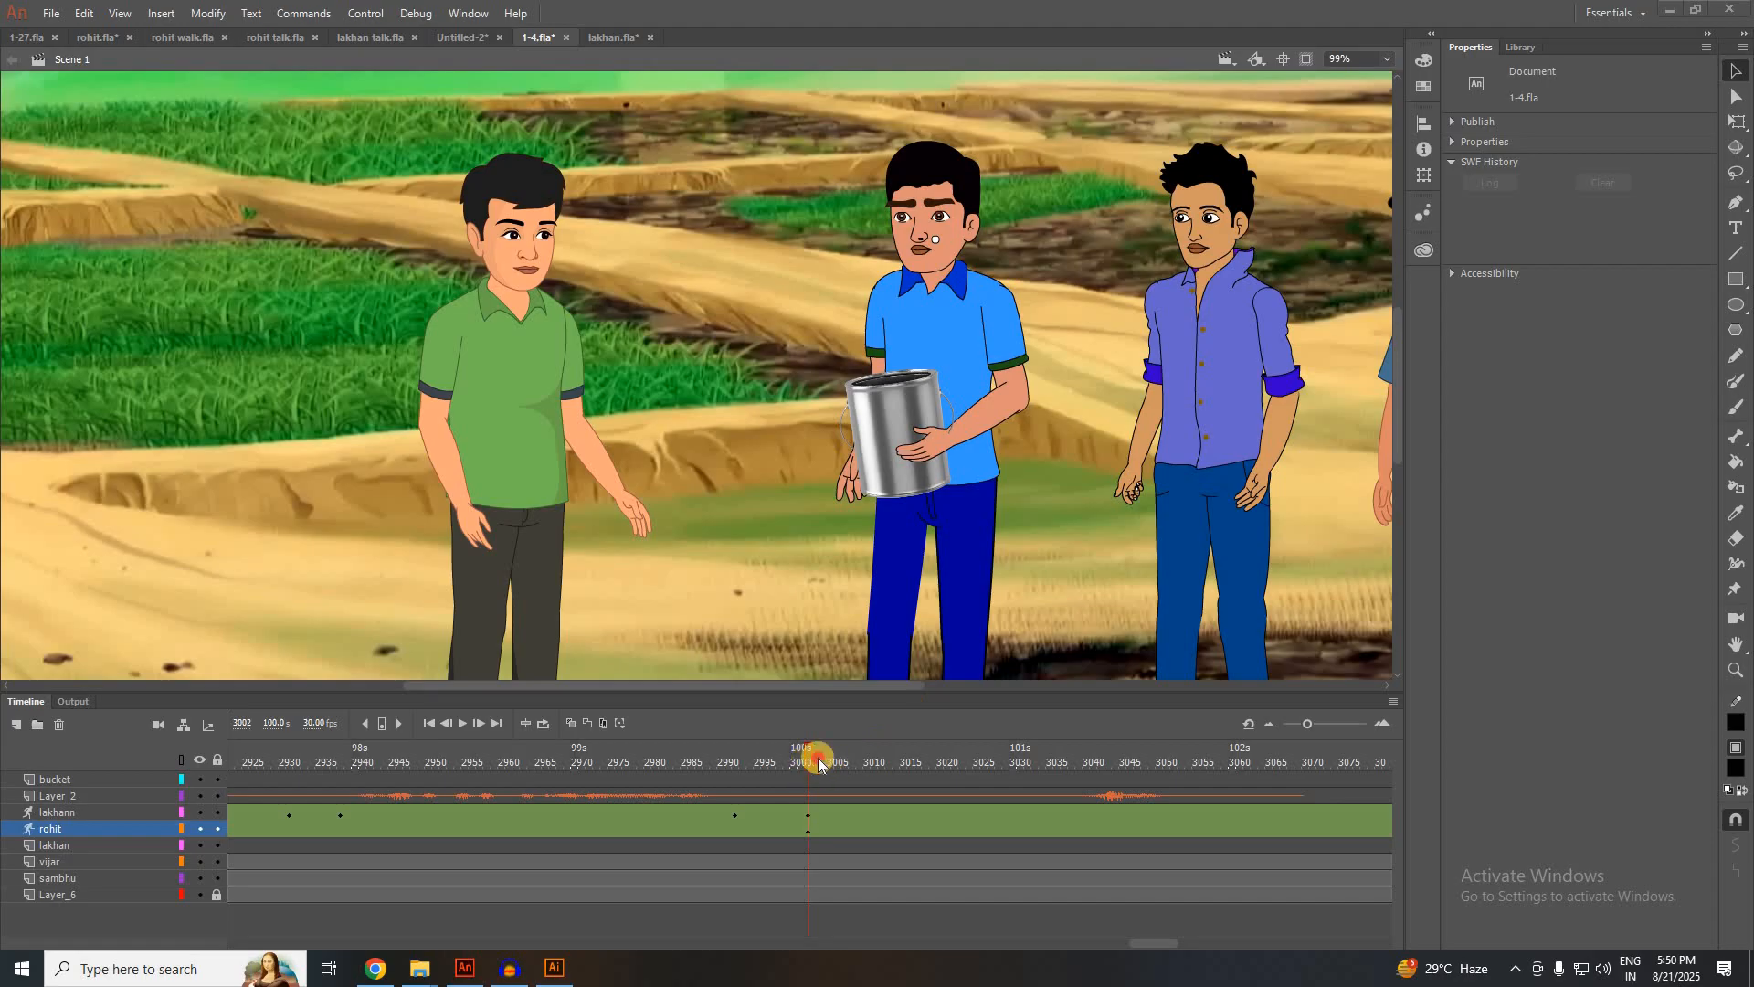
{"action": "mouse_move", "coordinate": [818, 758]}
{"action": "left_mouse_down"}
{"action": "mouse_move", "coordinate": [874, 756]}
{"action": "mouse_move", "coordinate": [823, 753]}
{"action": "left_mouse_up"}
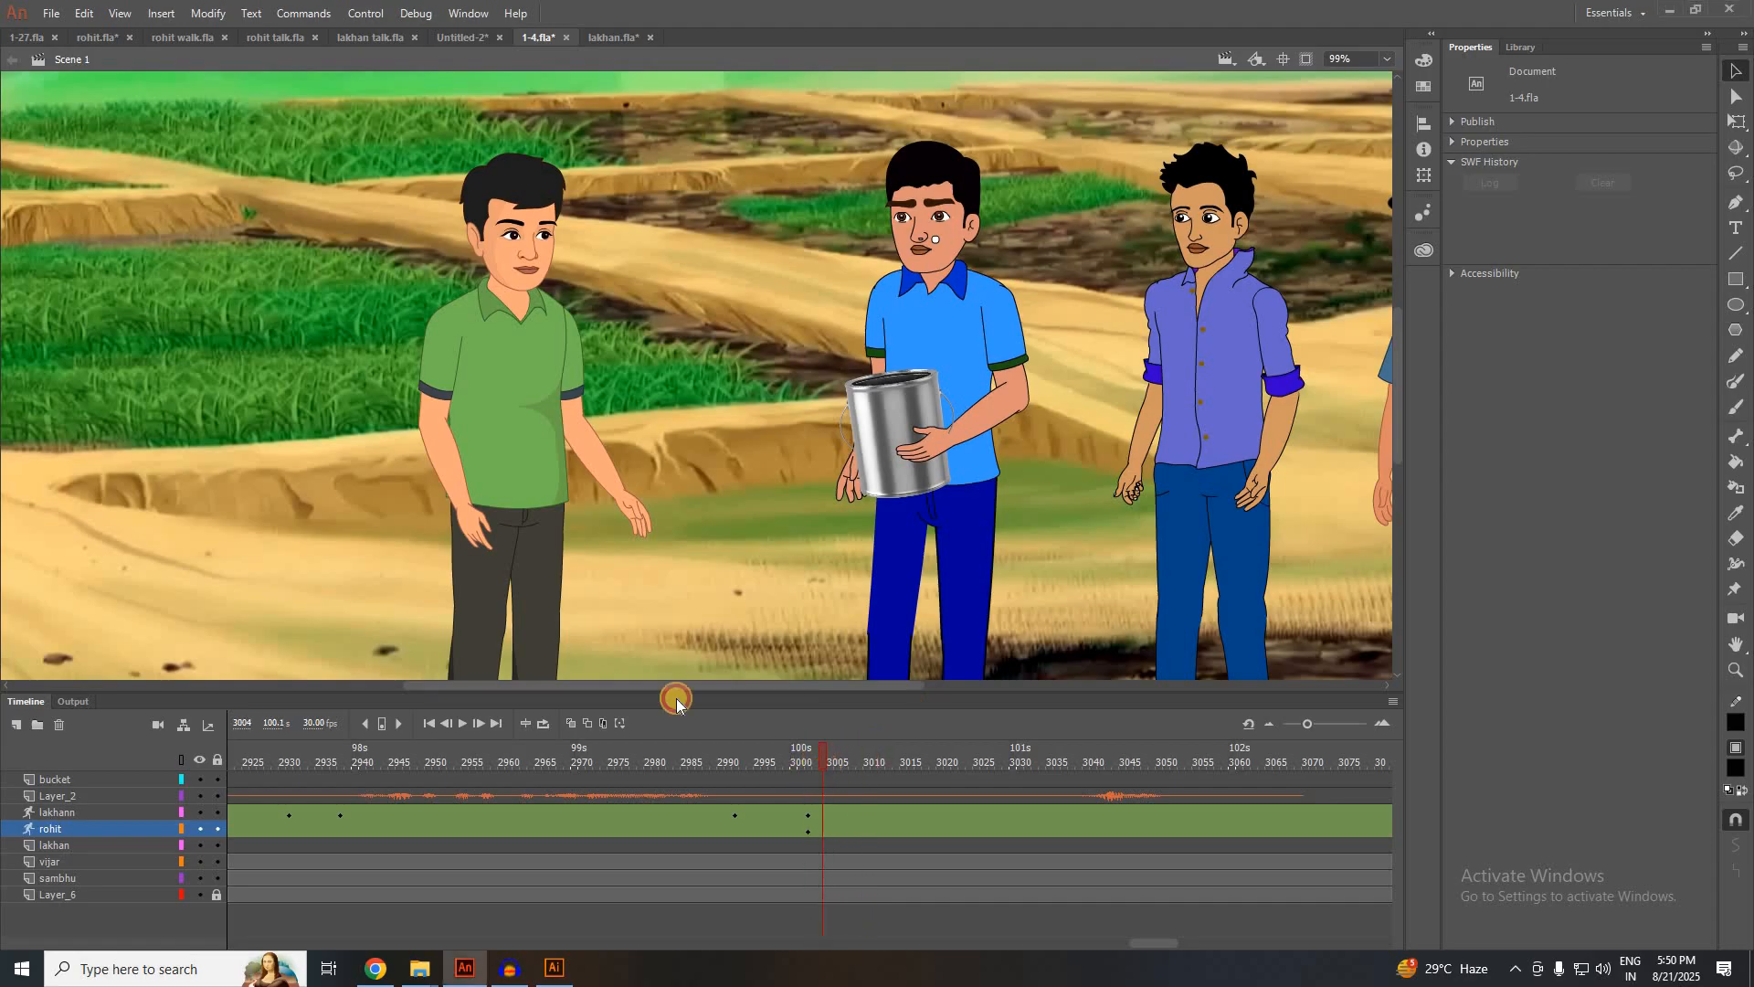
{"action": "left_click", "coordinate": [103, 825]}
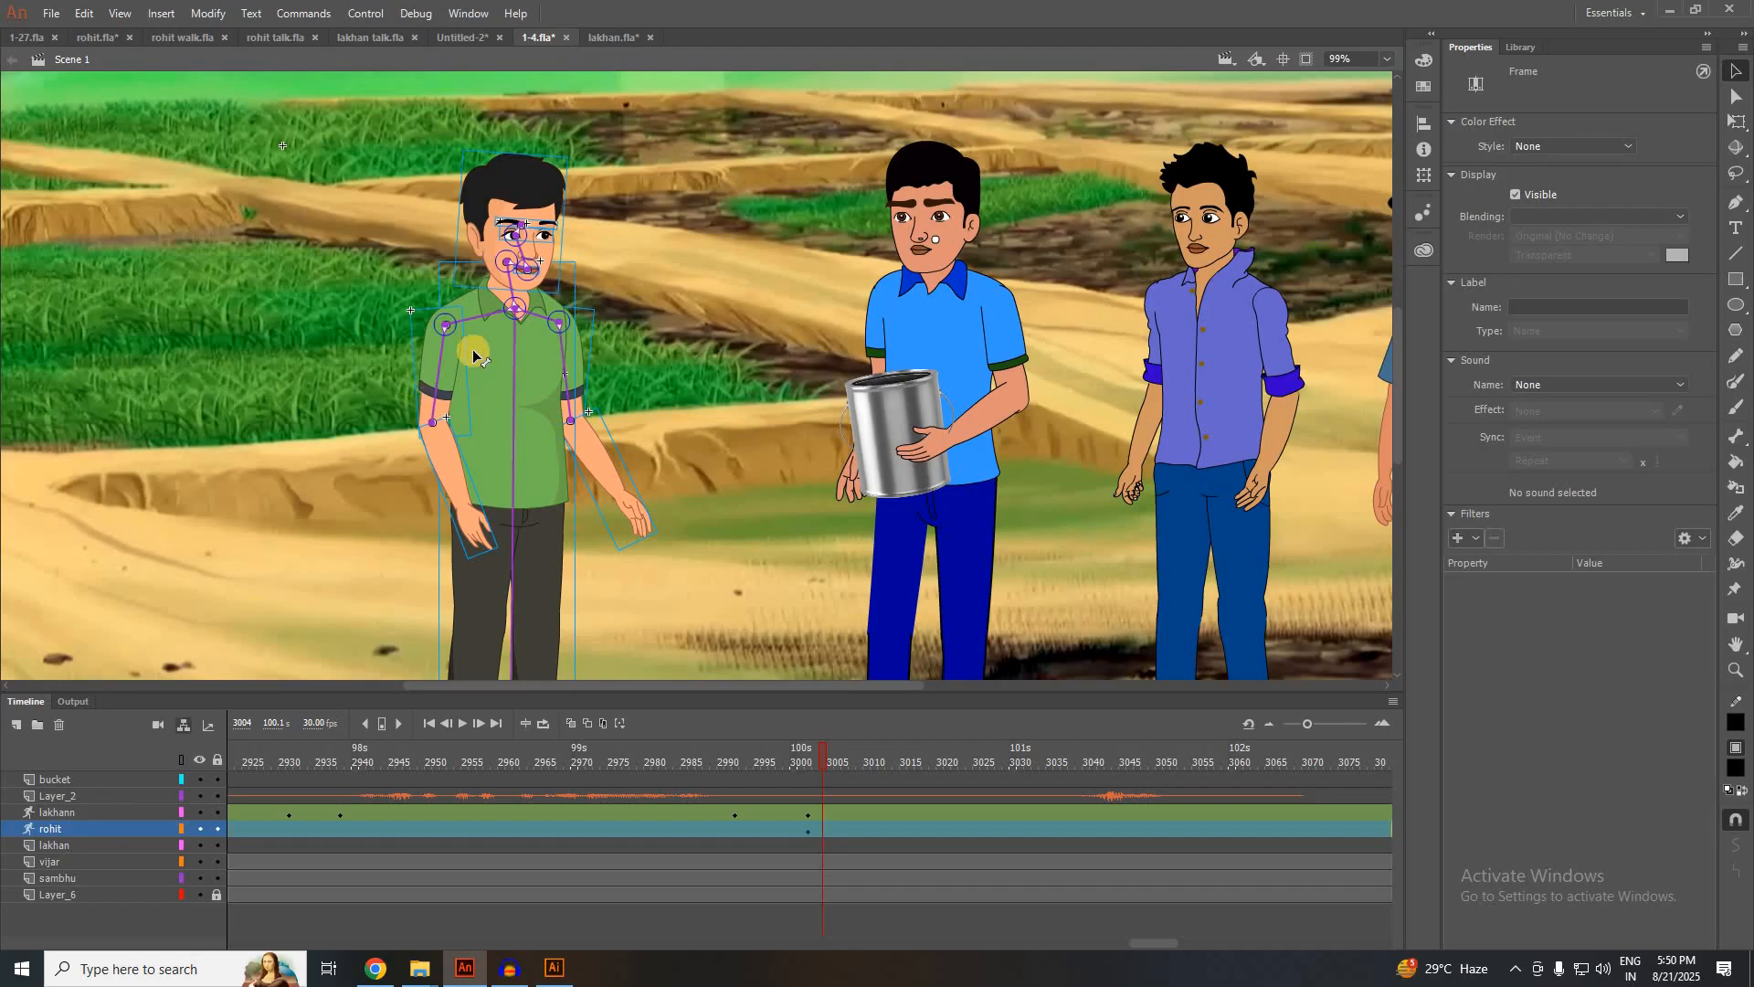
{"action": "left_click", "coordinate": [83, 809]}
{"action": "left_click", "coordinate": [731, 527]}
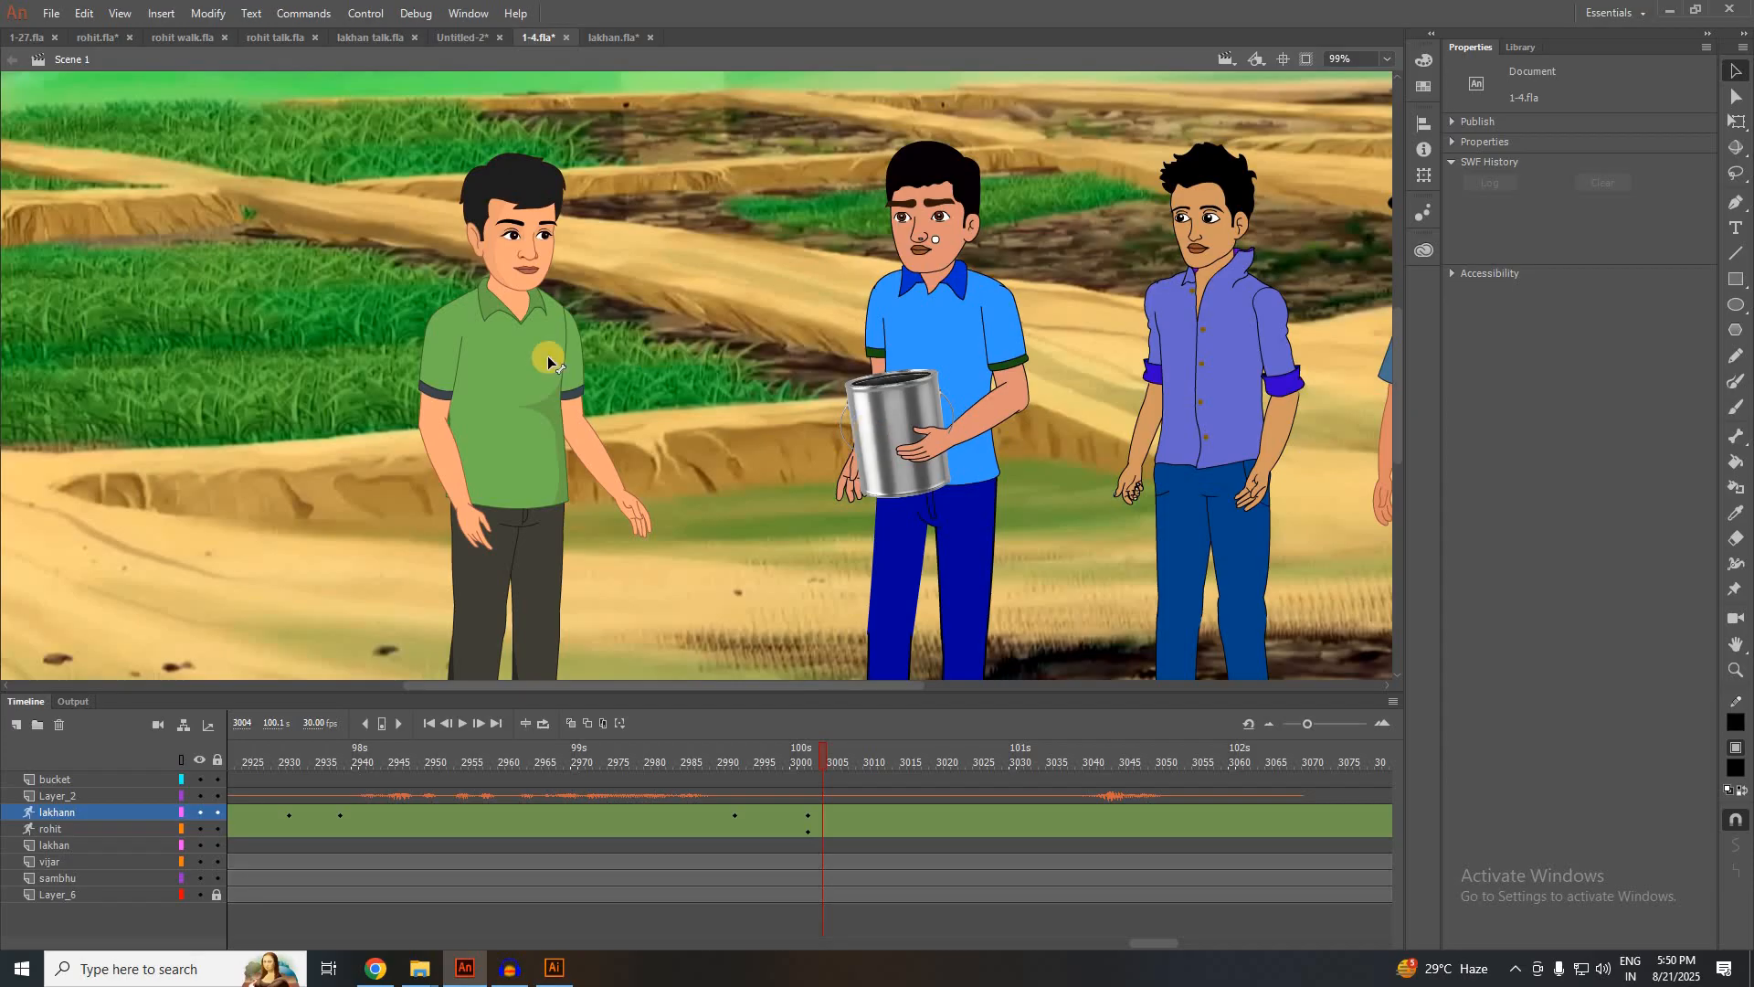
Open the green-shirted character's body symbol for editing in place at frame 3002
{"action": "left_click", "coordinate": [808, 760]}
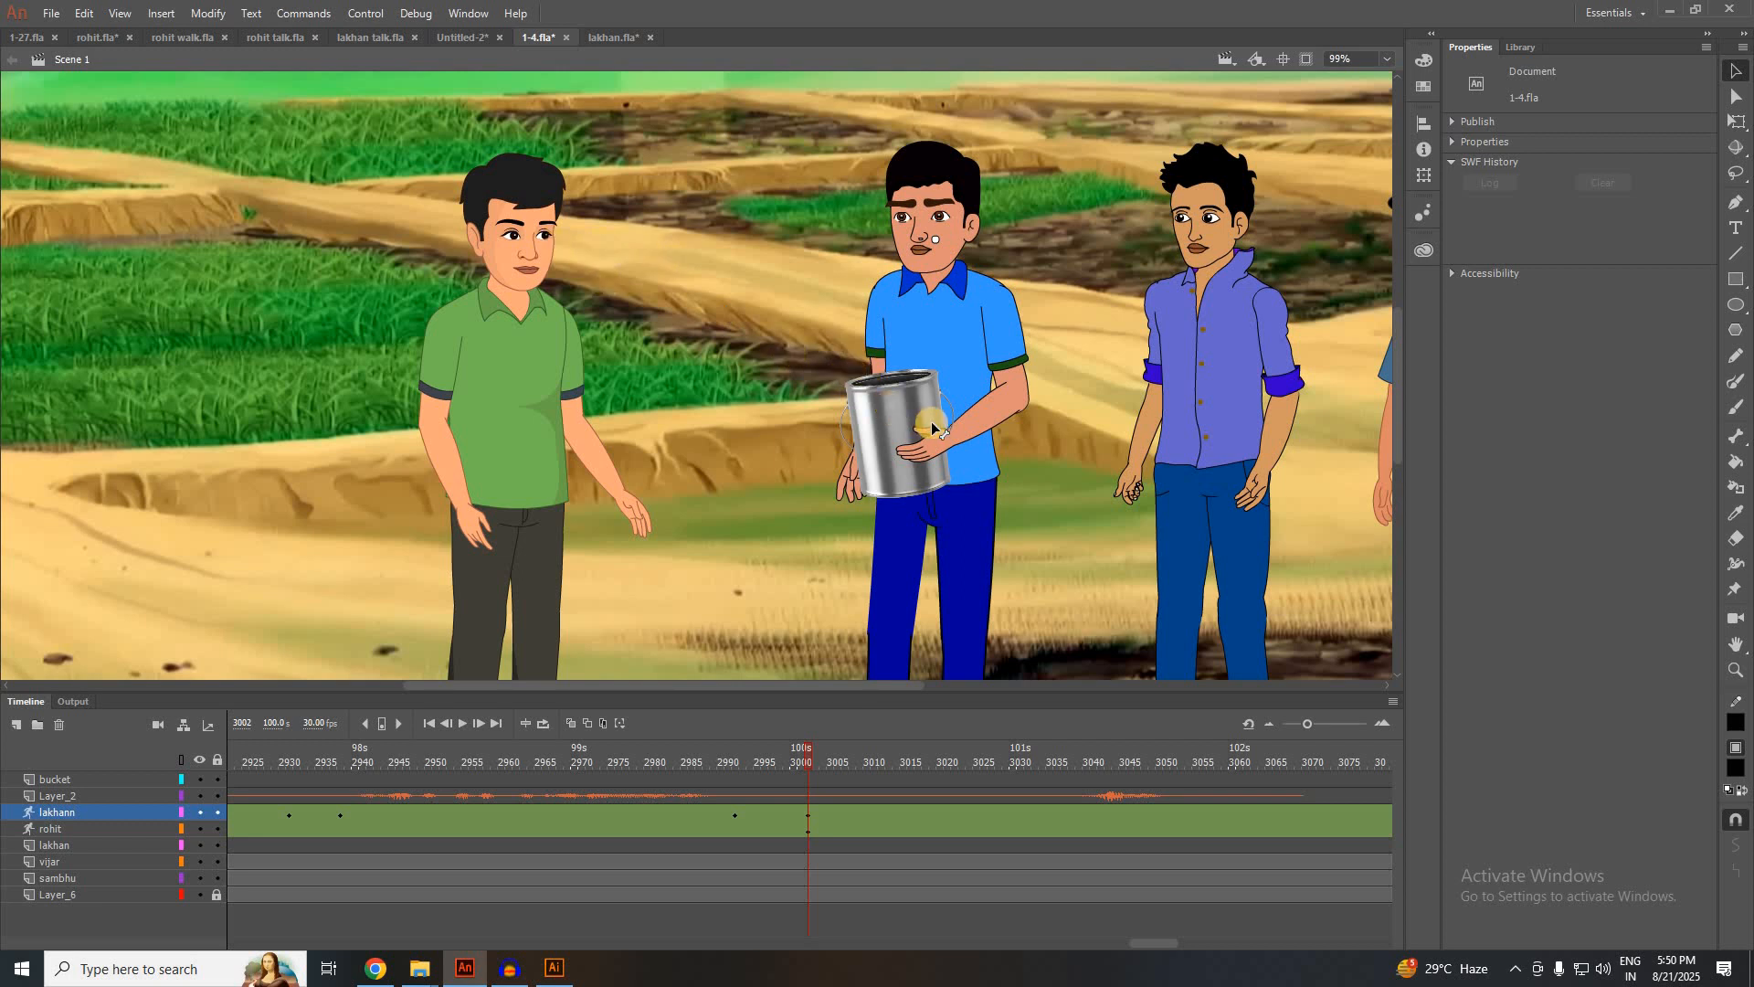
{"action": "left_click", "coordinate": [499, 380]}
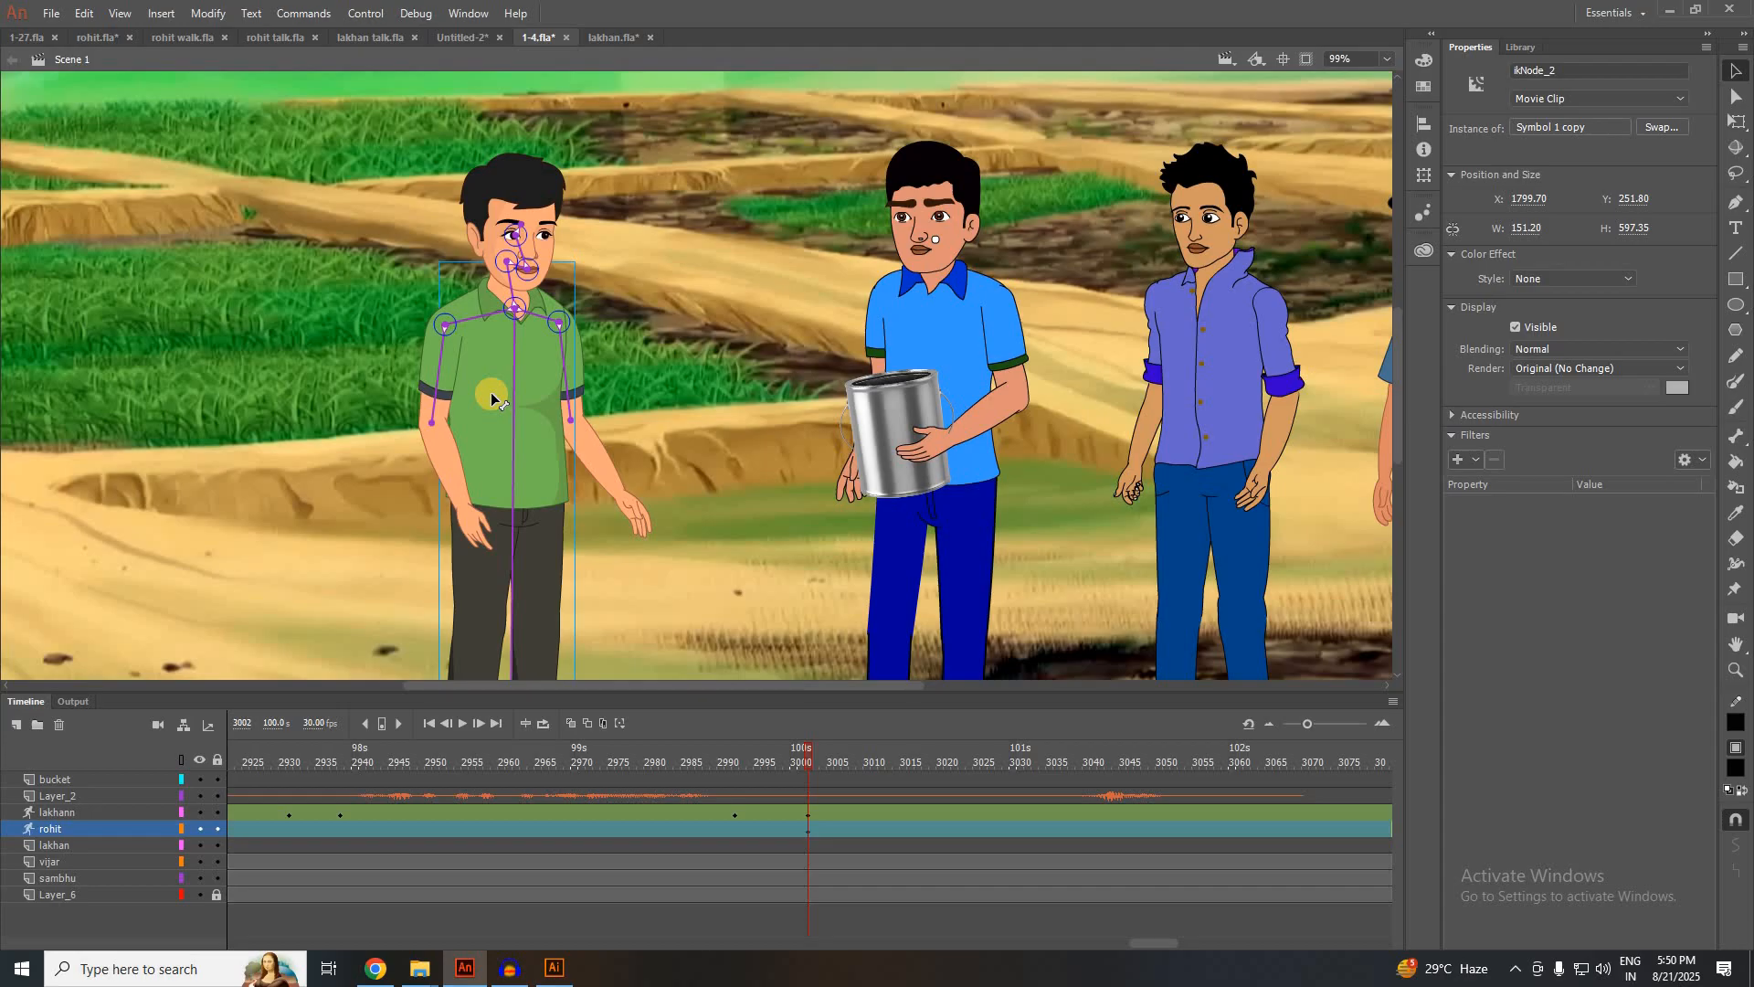
{"action": "mouse_move", "coordinate": [808, 758]}
{"action": "left_mouse_down"}
{"action": "mouse_move", "coordinate": [857, 770]}
{"action": "mouse_move", "coordinate": [809, 769]}
{"action": "left_mouse_up"}
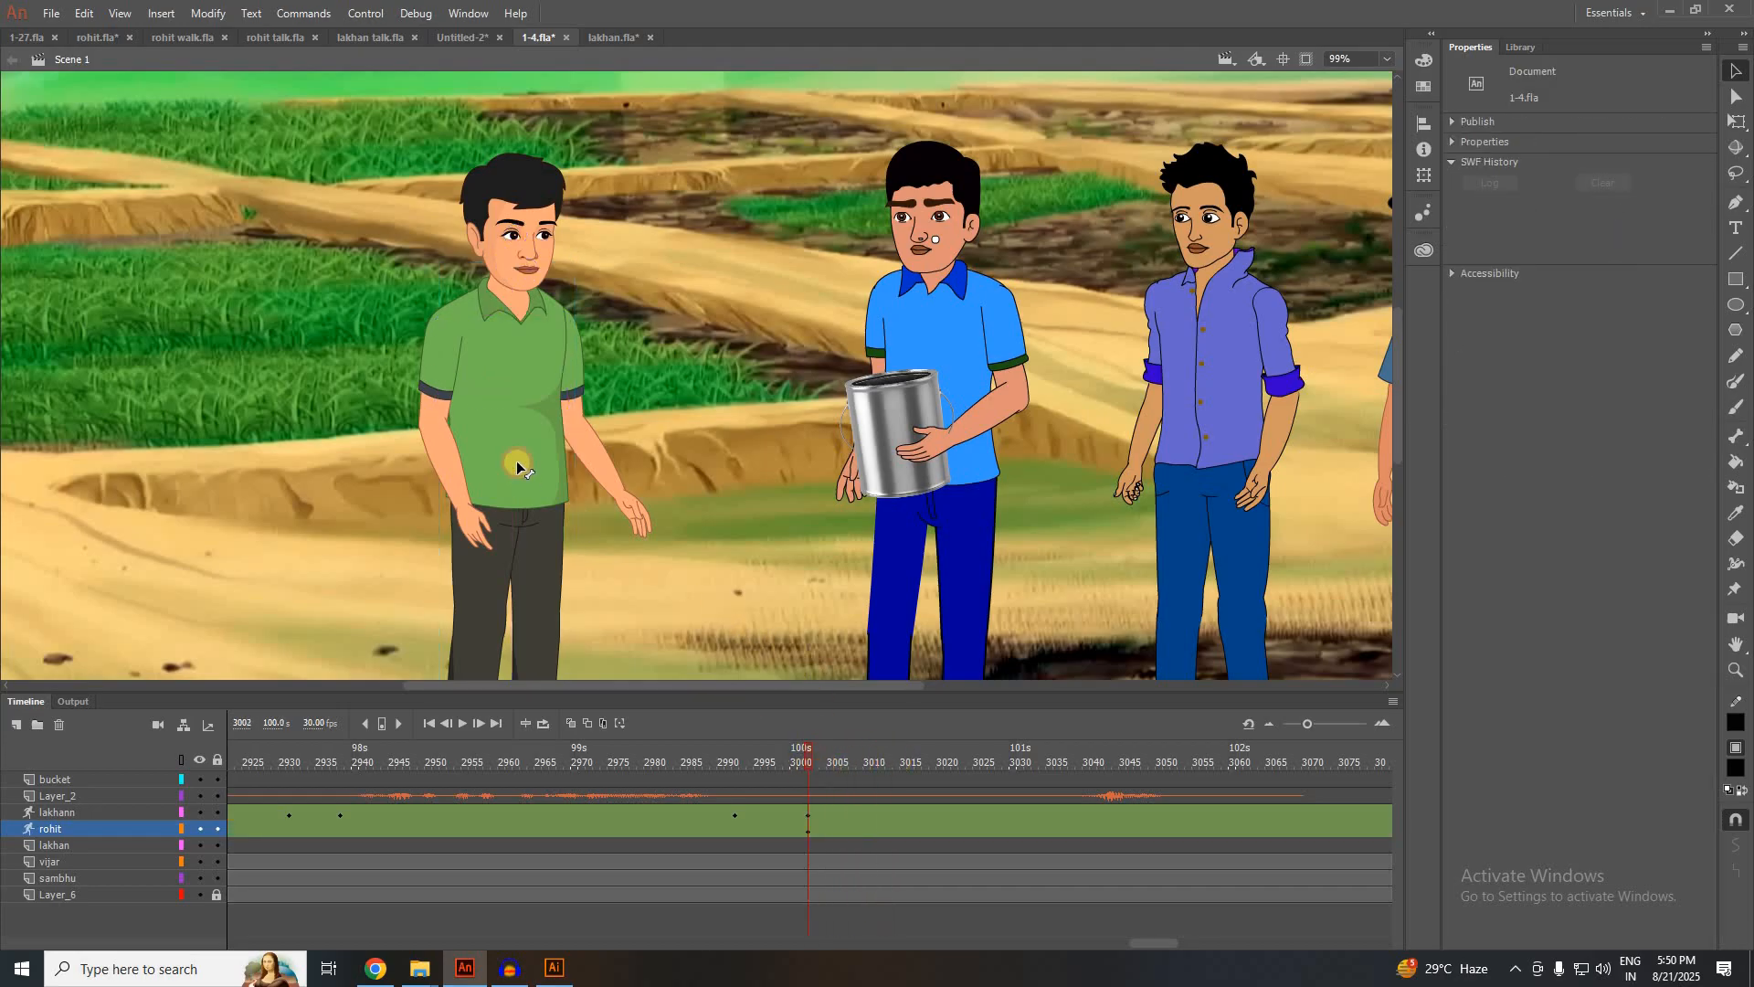
{"action": "left_click", "coordinate": [526, 391]}
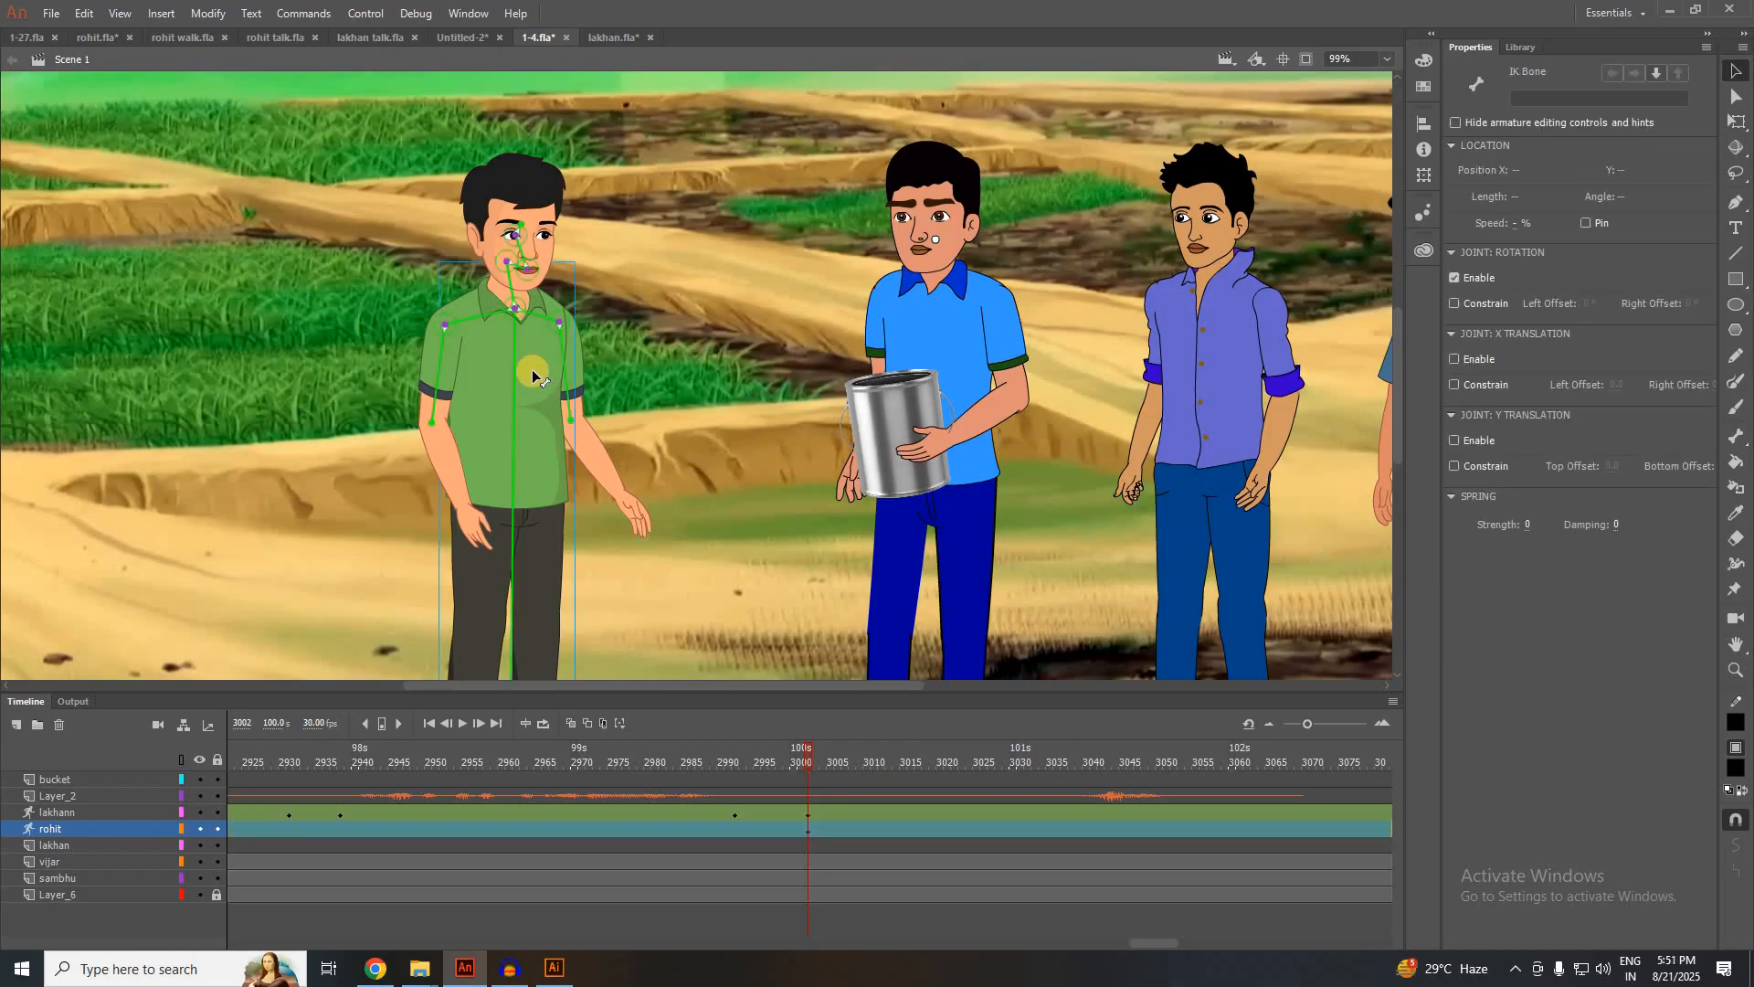
{"action": "double_click", "coordinate": [533, 375]}
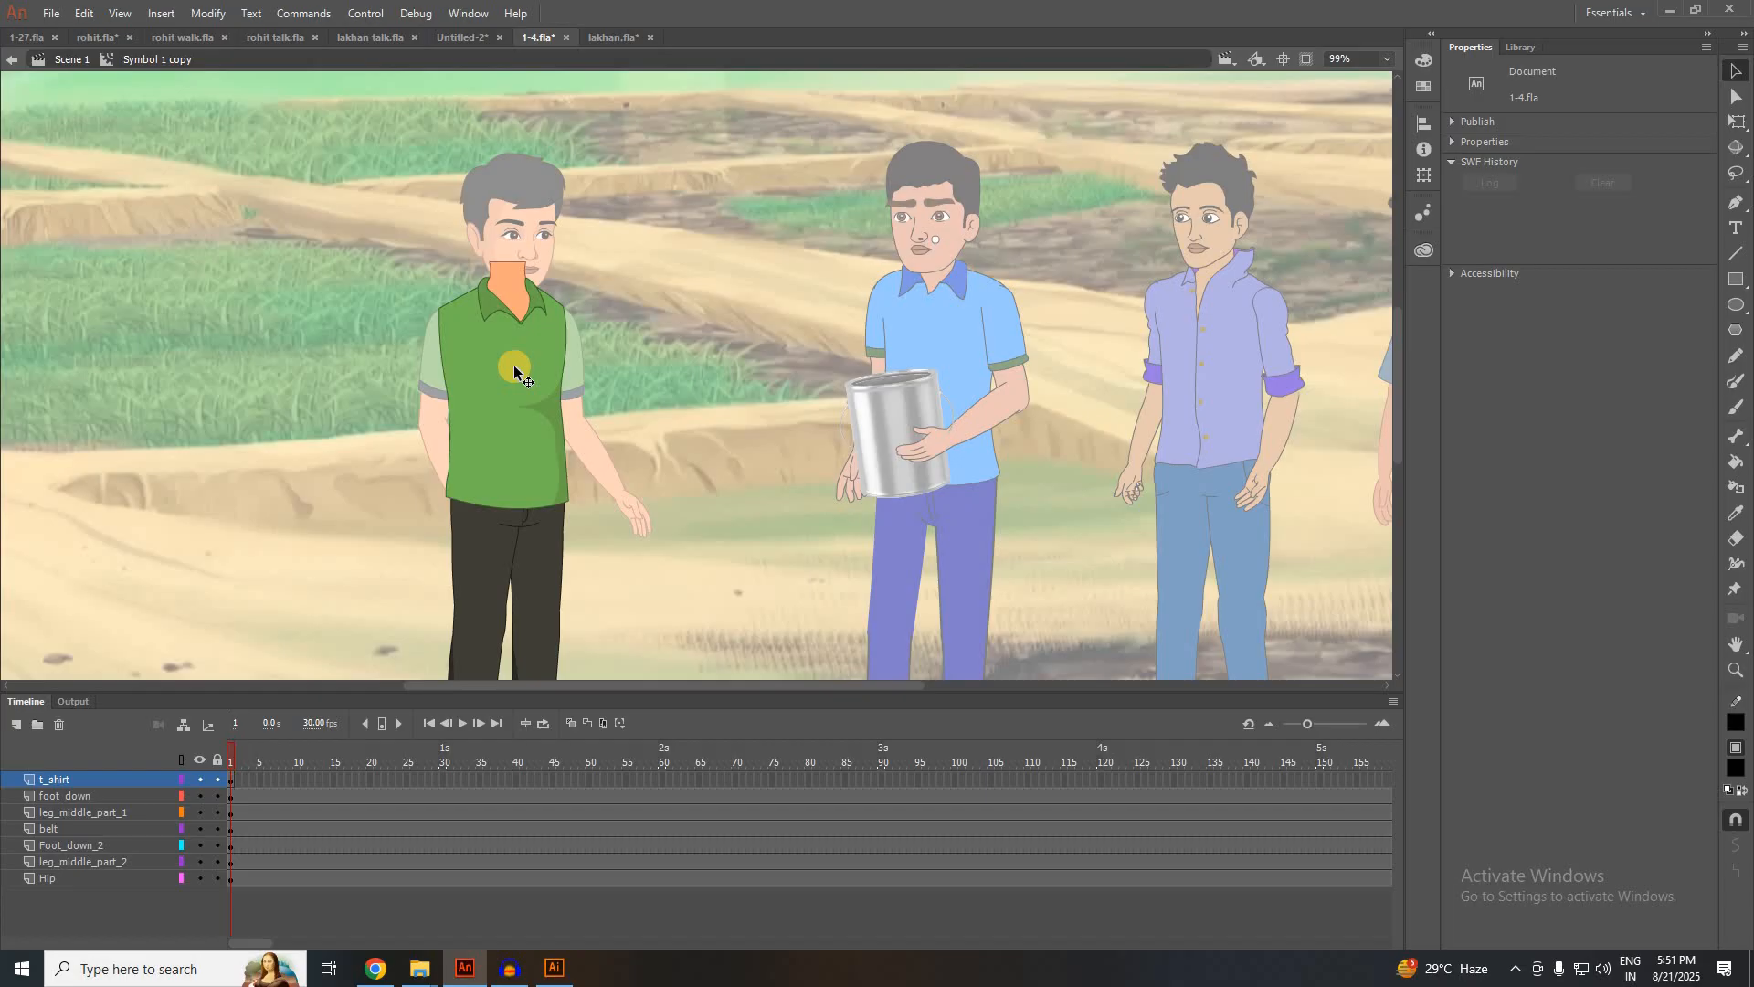
Insert a keyframe at frame 2 of the t_shirt layer and compare it with frame 1
{"action": "left_click", "coordinate": [106, 779]}
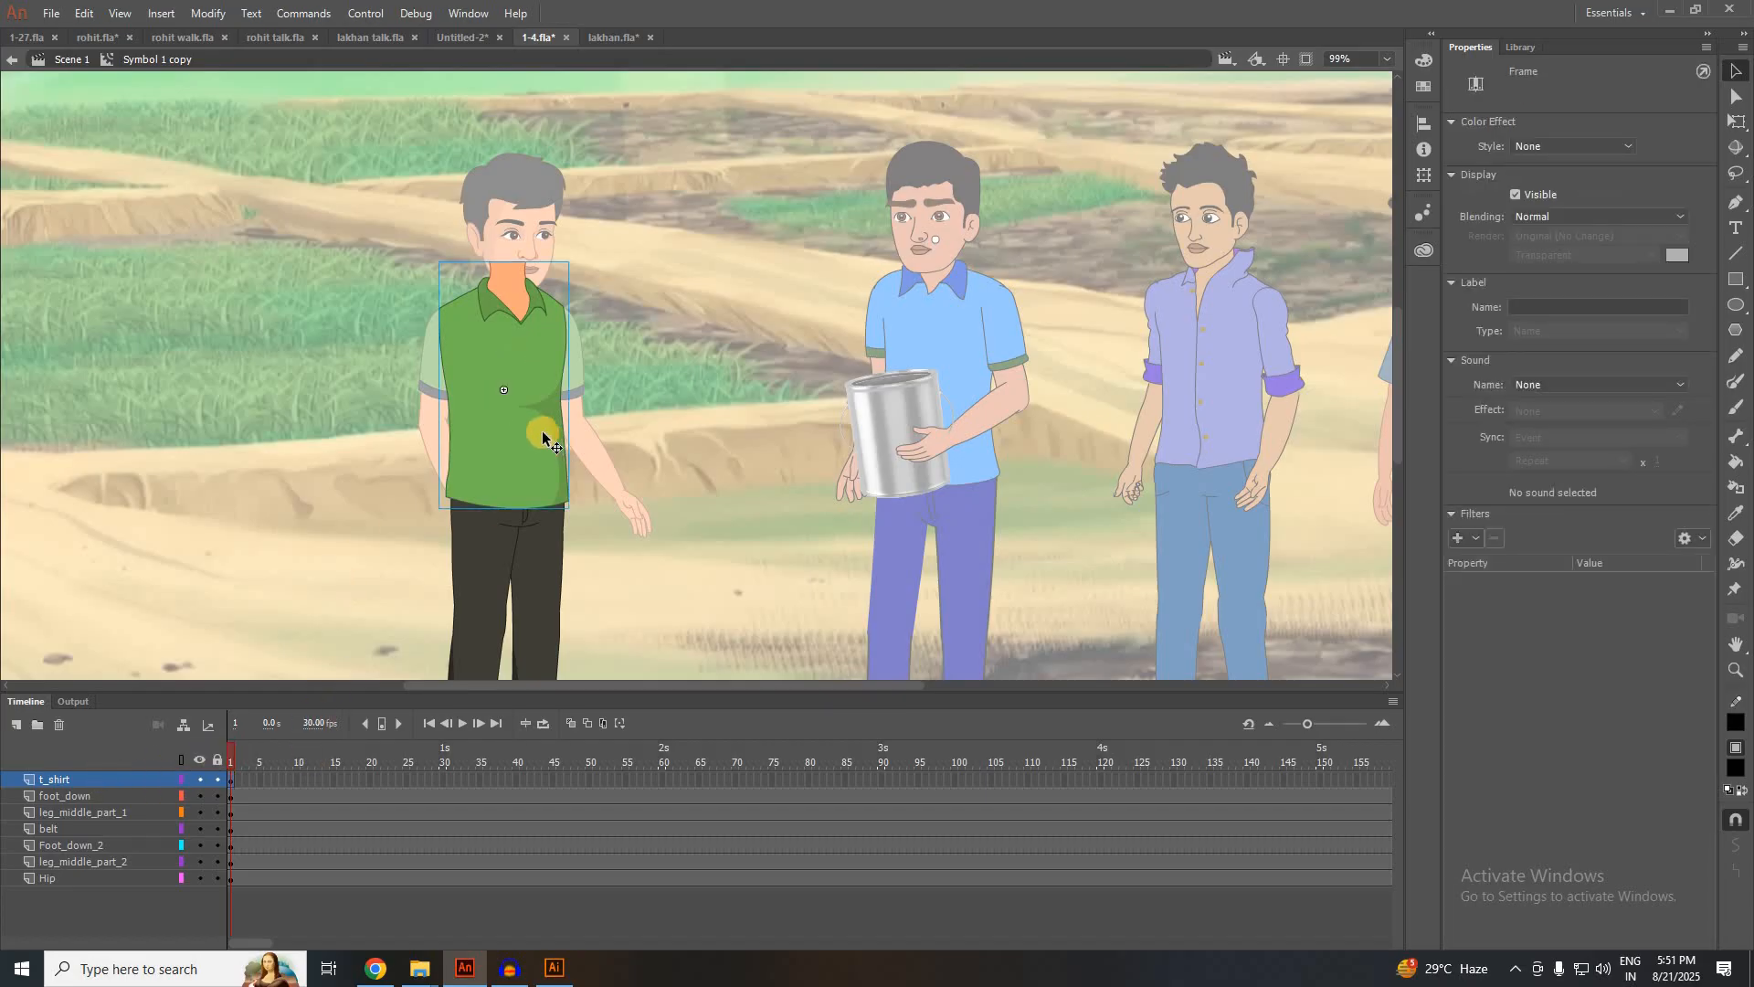
{"action": "scroll", "coordinate": [542, 433], "scroll_direction": "up", "scroll_amount": 3}
{"action": "double_click", "coordinate": [85, 782]}
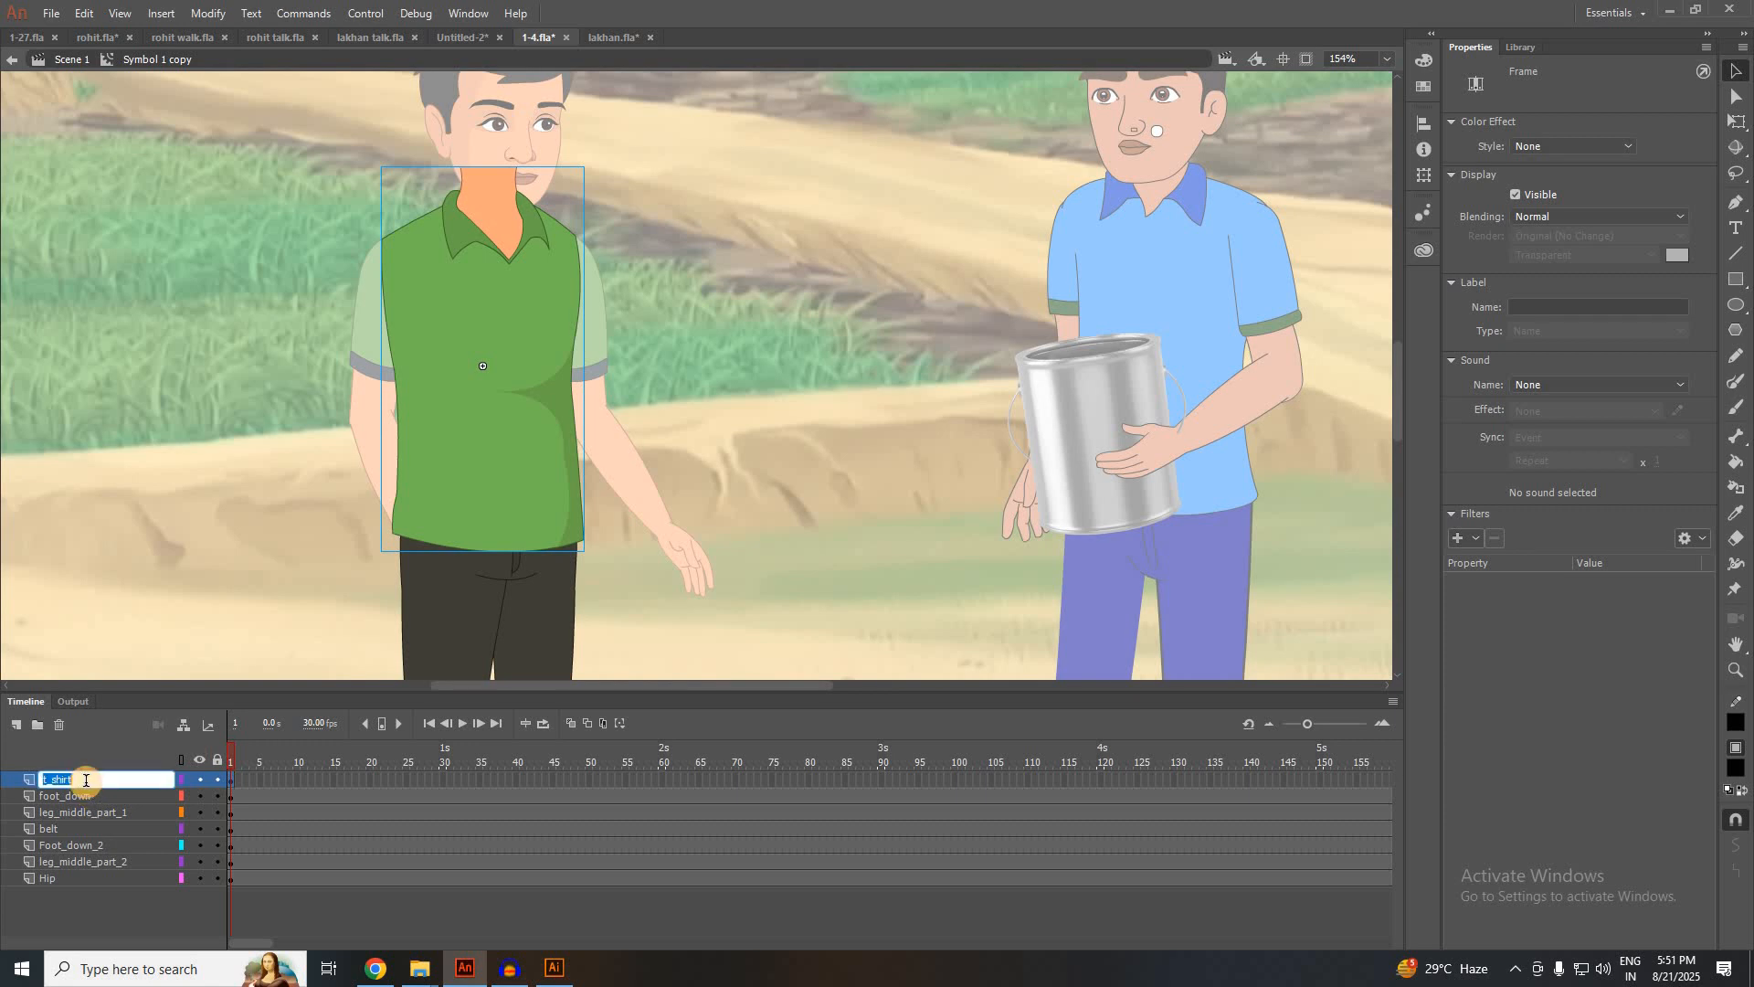
{"action": "left_click", "coordinate": [717, 463]}
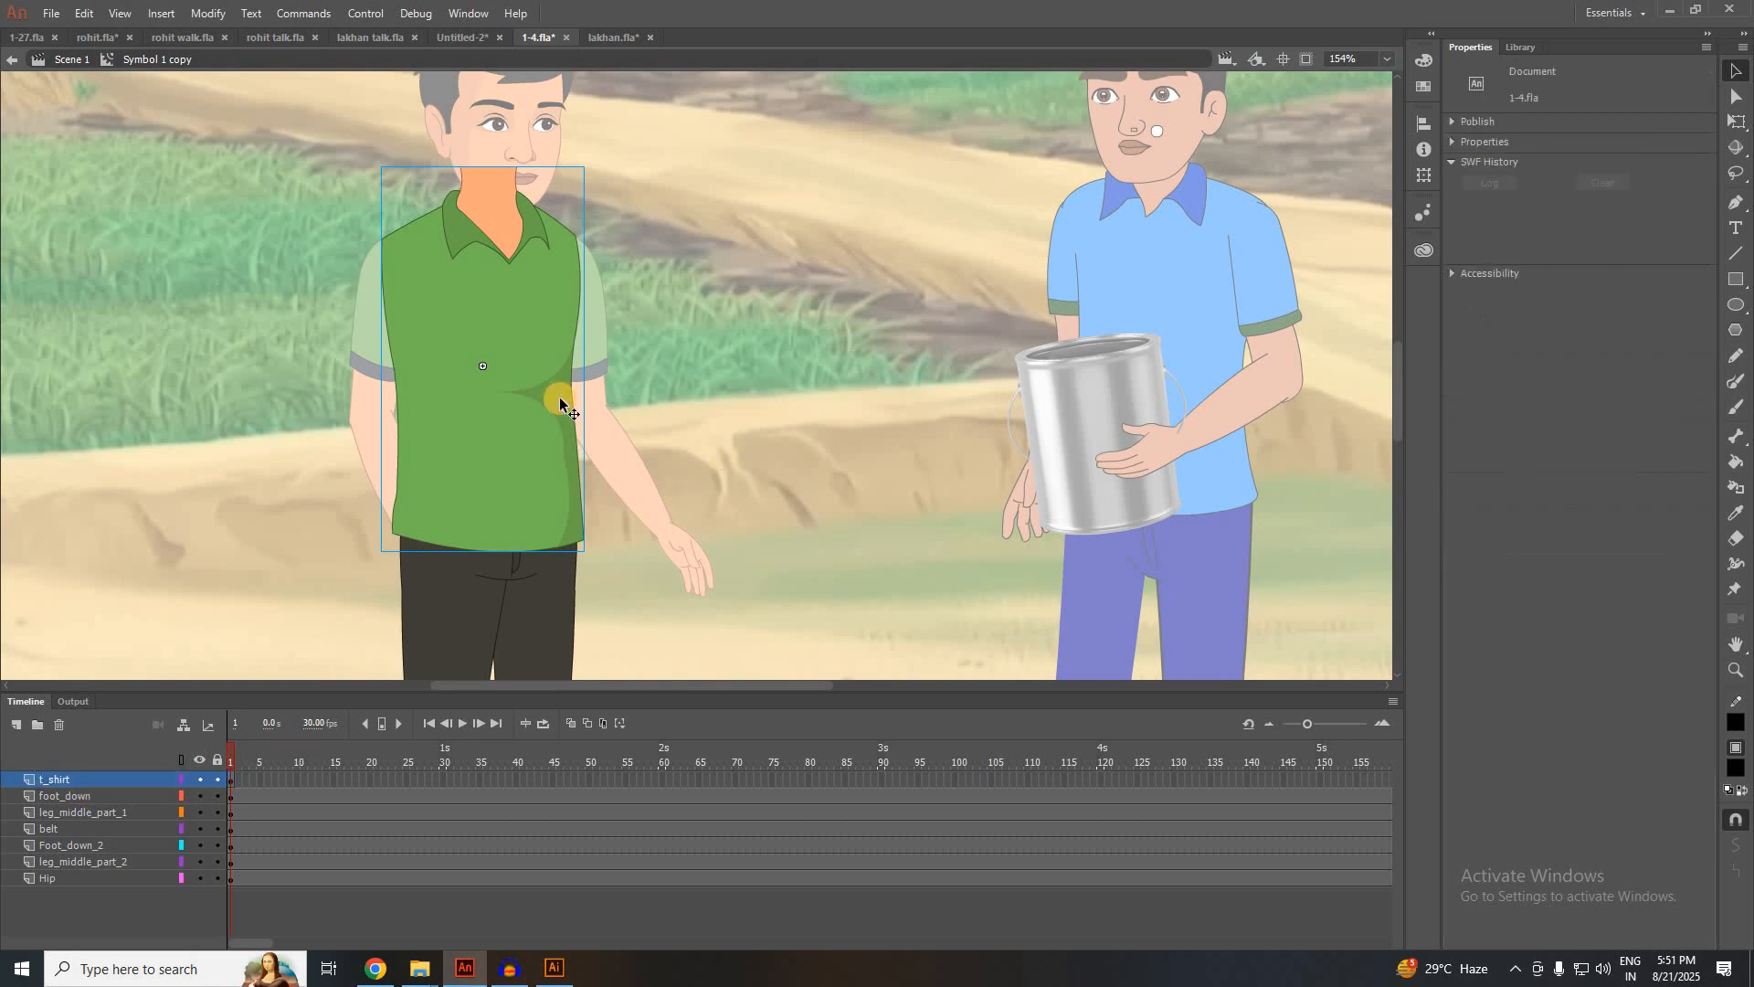
{"action": "left_click", "coordinate": [230, 781]}
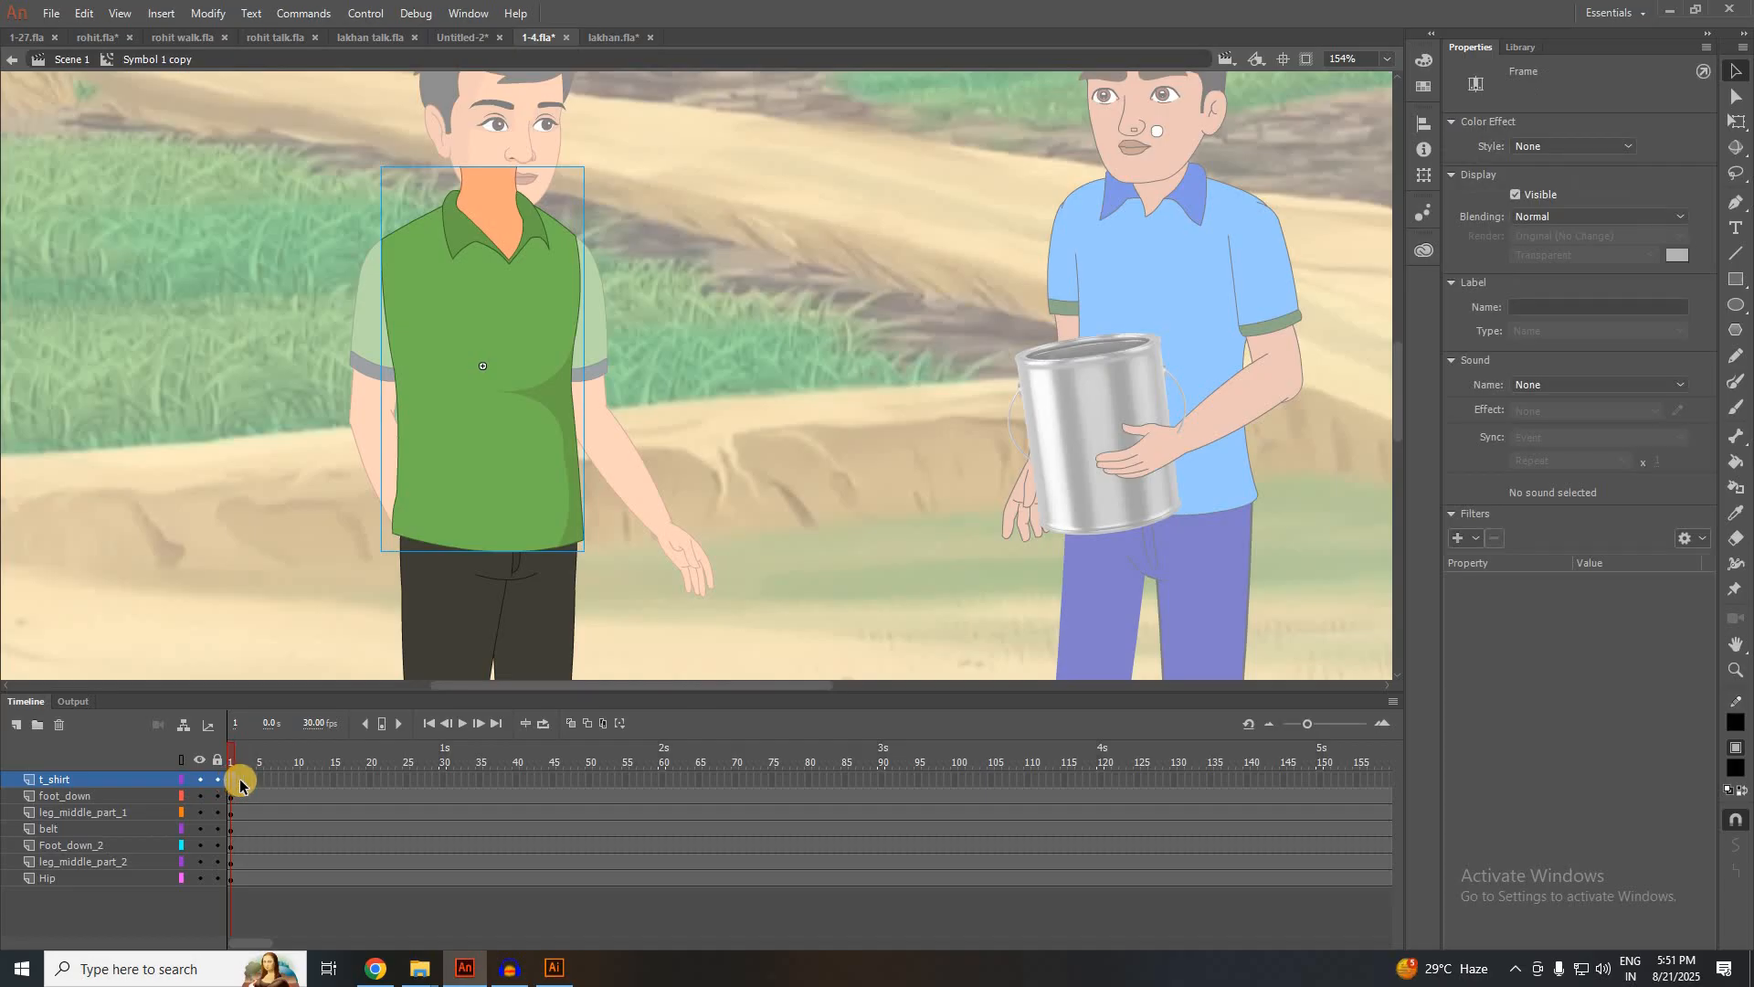
{"action": "left_click", "coordinate": [236, 779]}
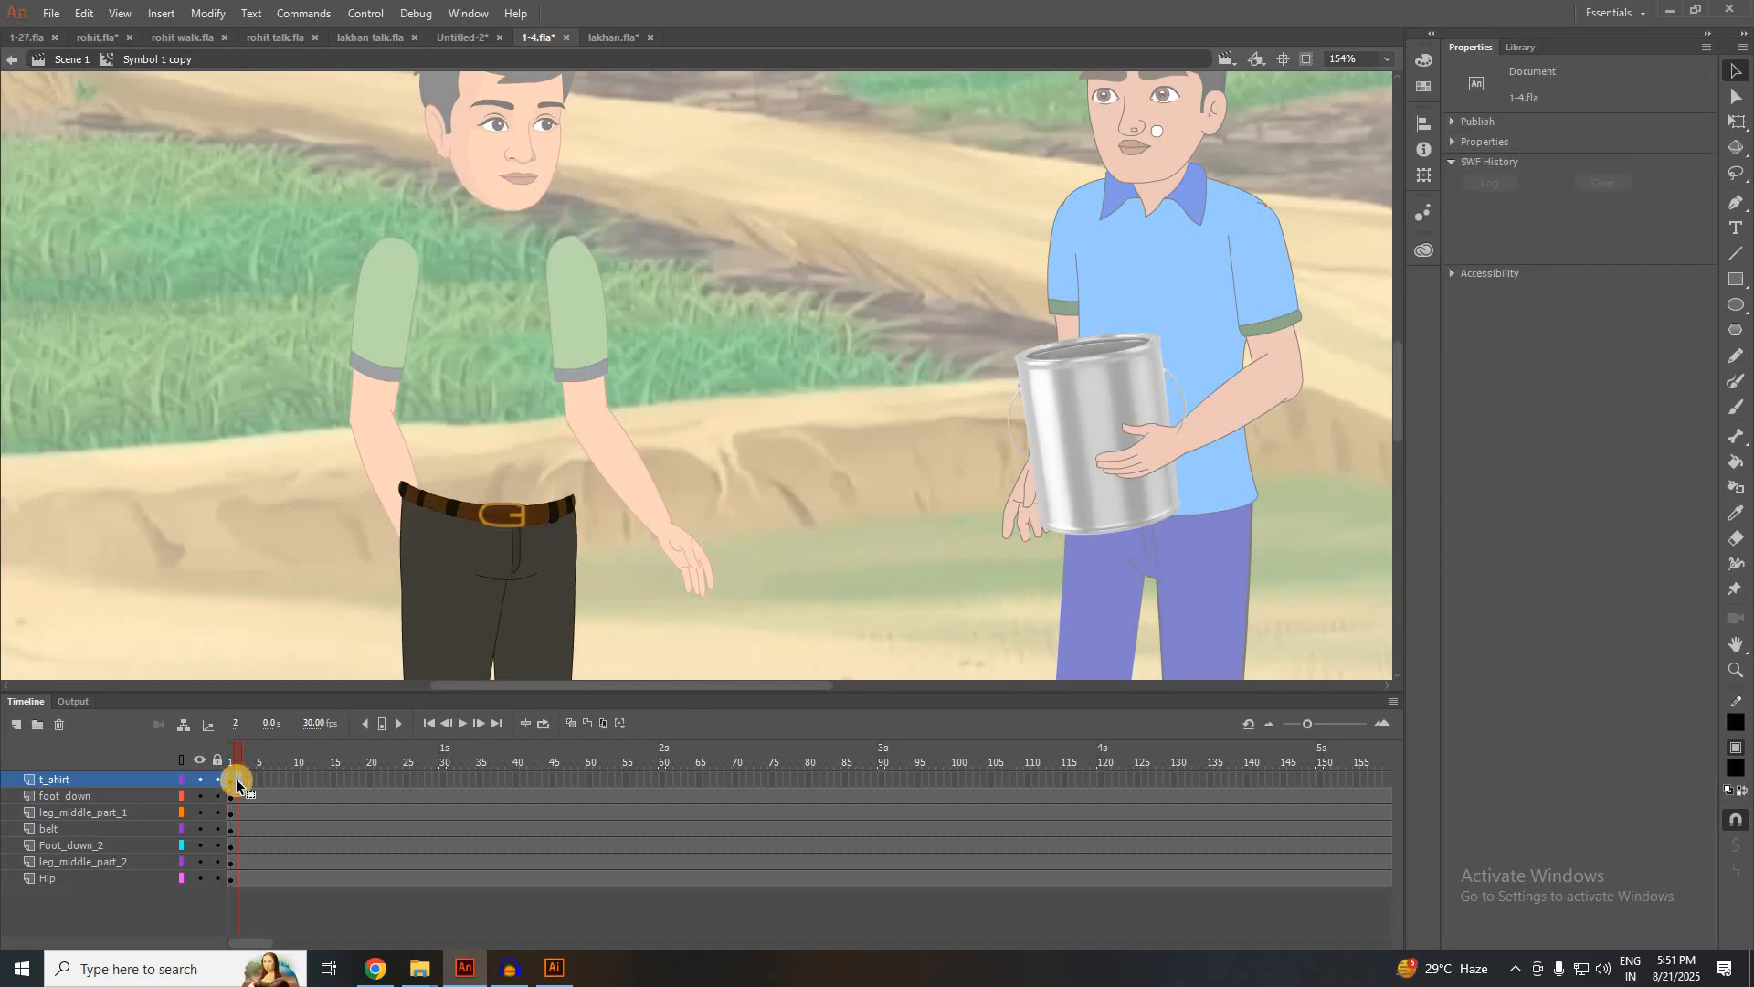
{"action": "key", "text": "F6"}
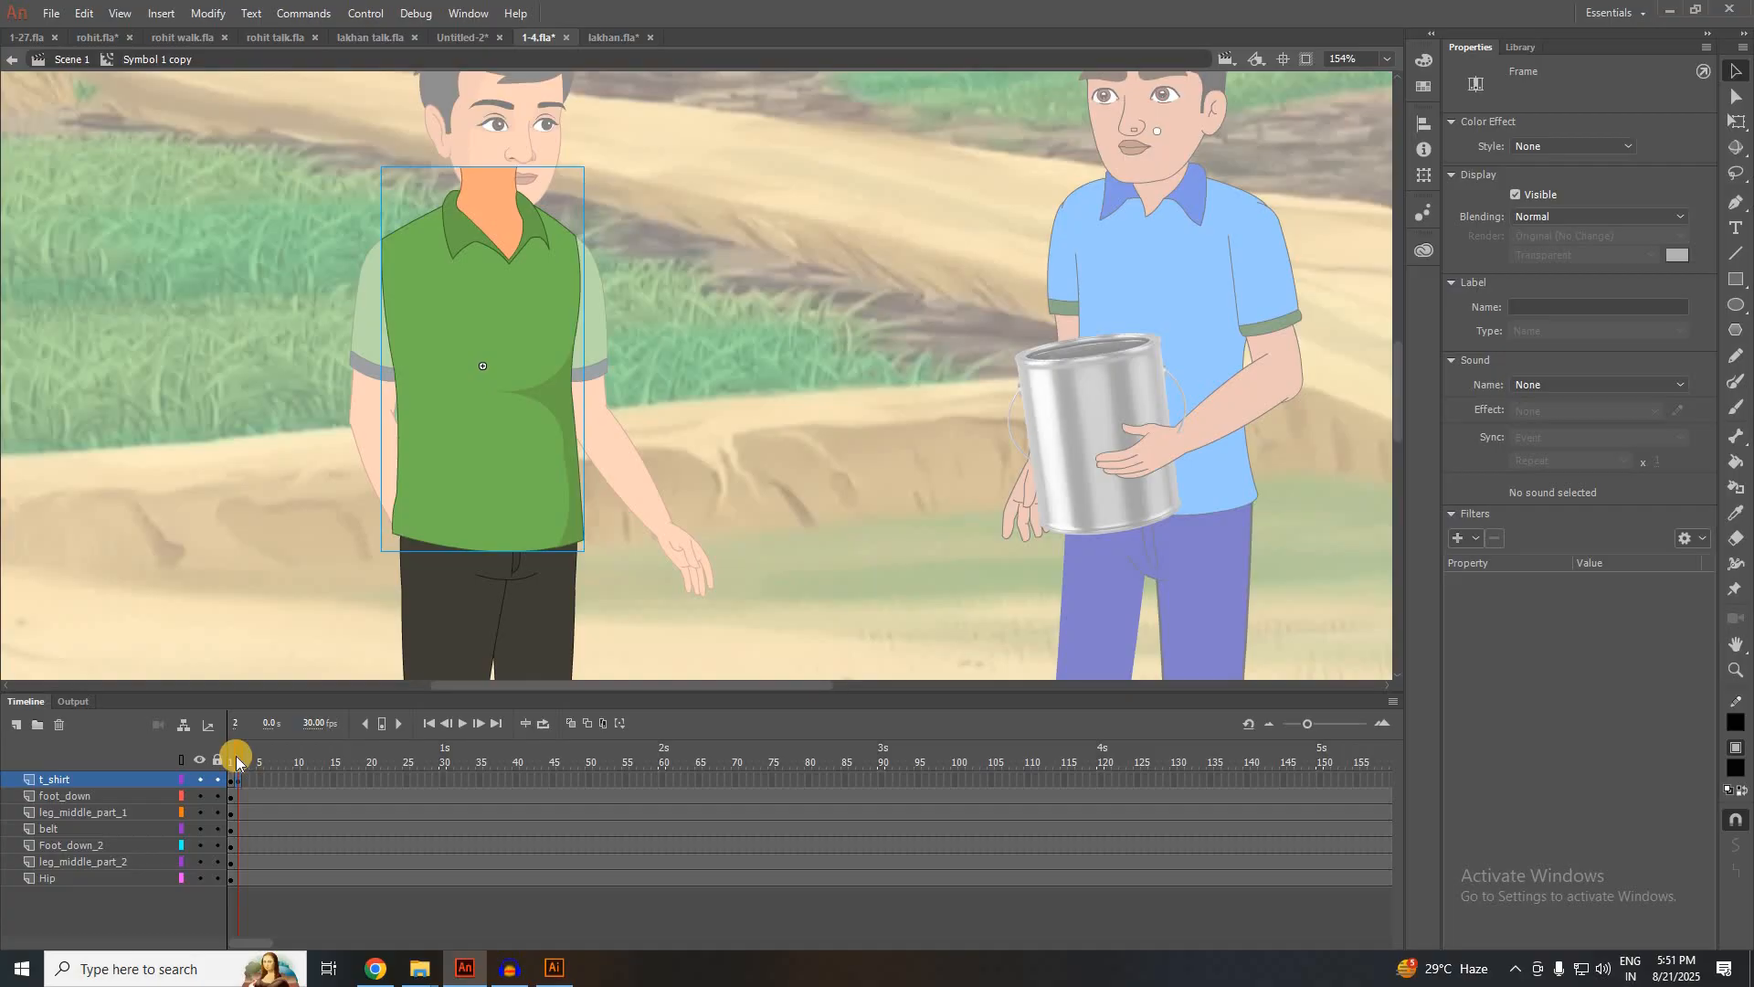
{"action": "left_click", "coordinate": [232, 754]}
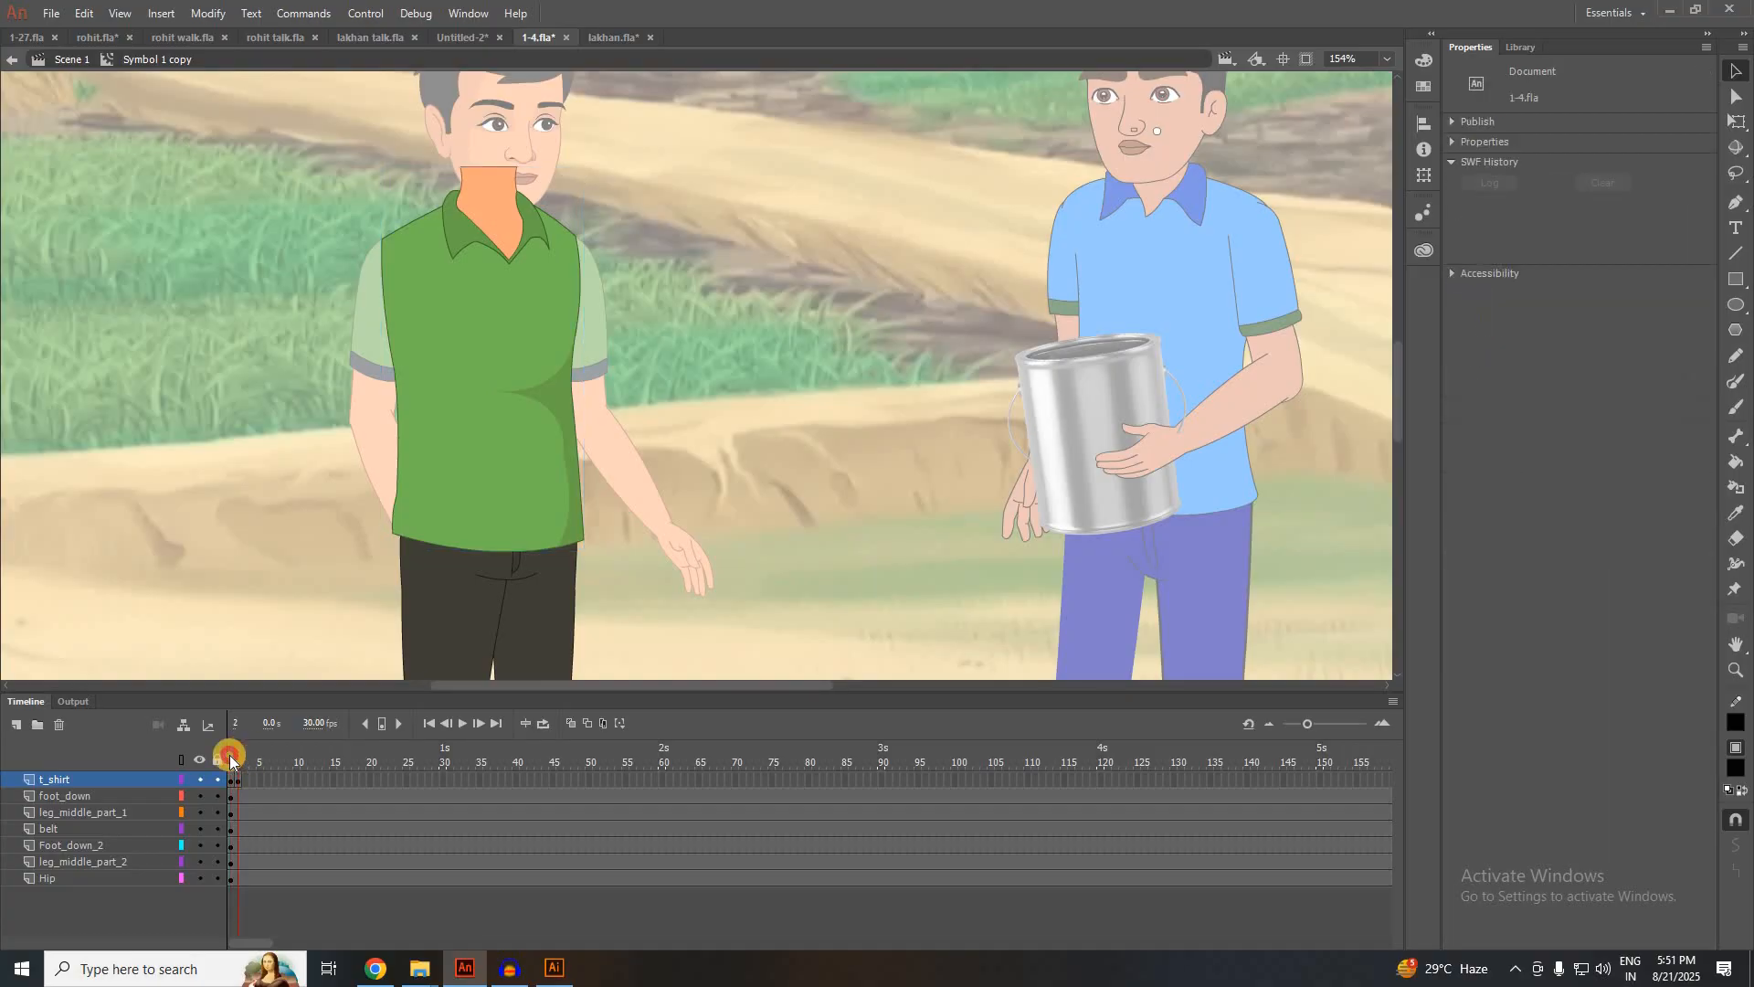
{"action": "left_click", "coordinate": [239, 752]}
Add a new layer above t_shirt and give it blank keyframes at frames 2 and 3
{"action": "left_click", "coordinate": [17, 725]}
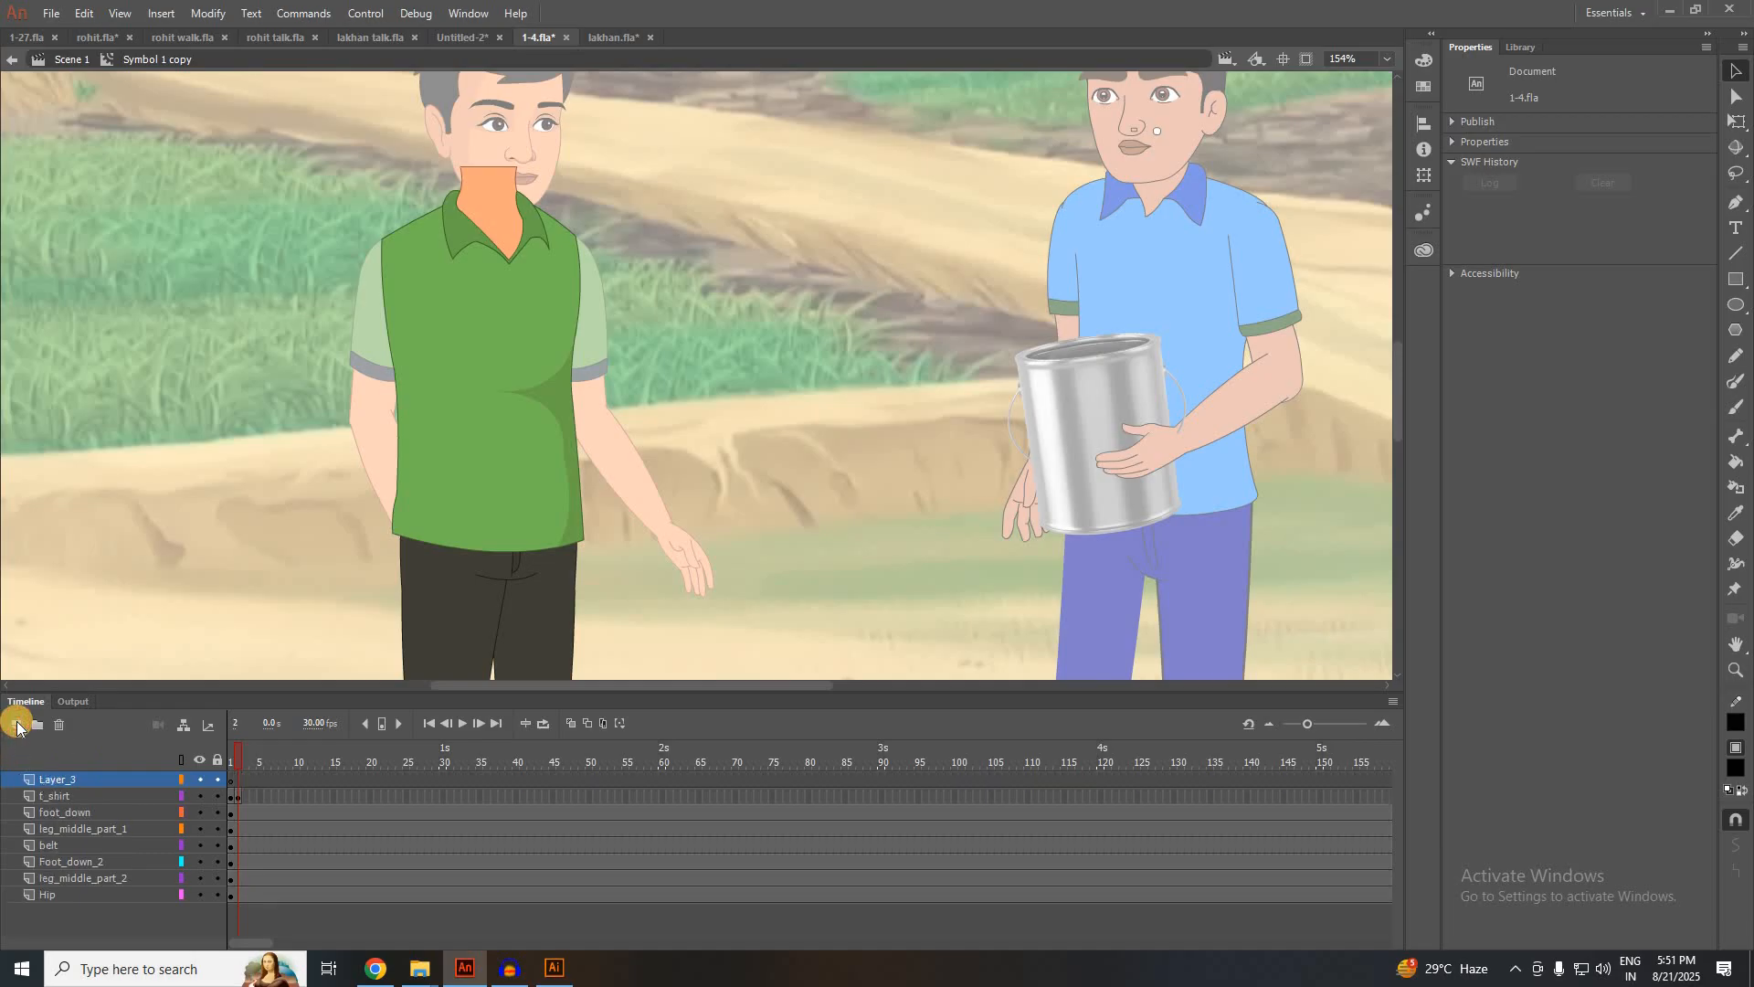
{"action": "left_click", "coordinate": [228, 778]}
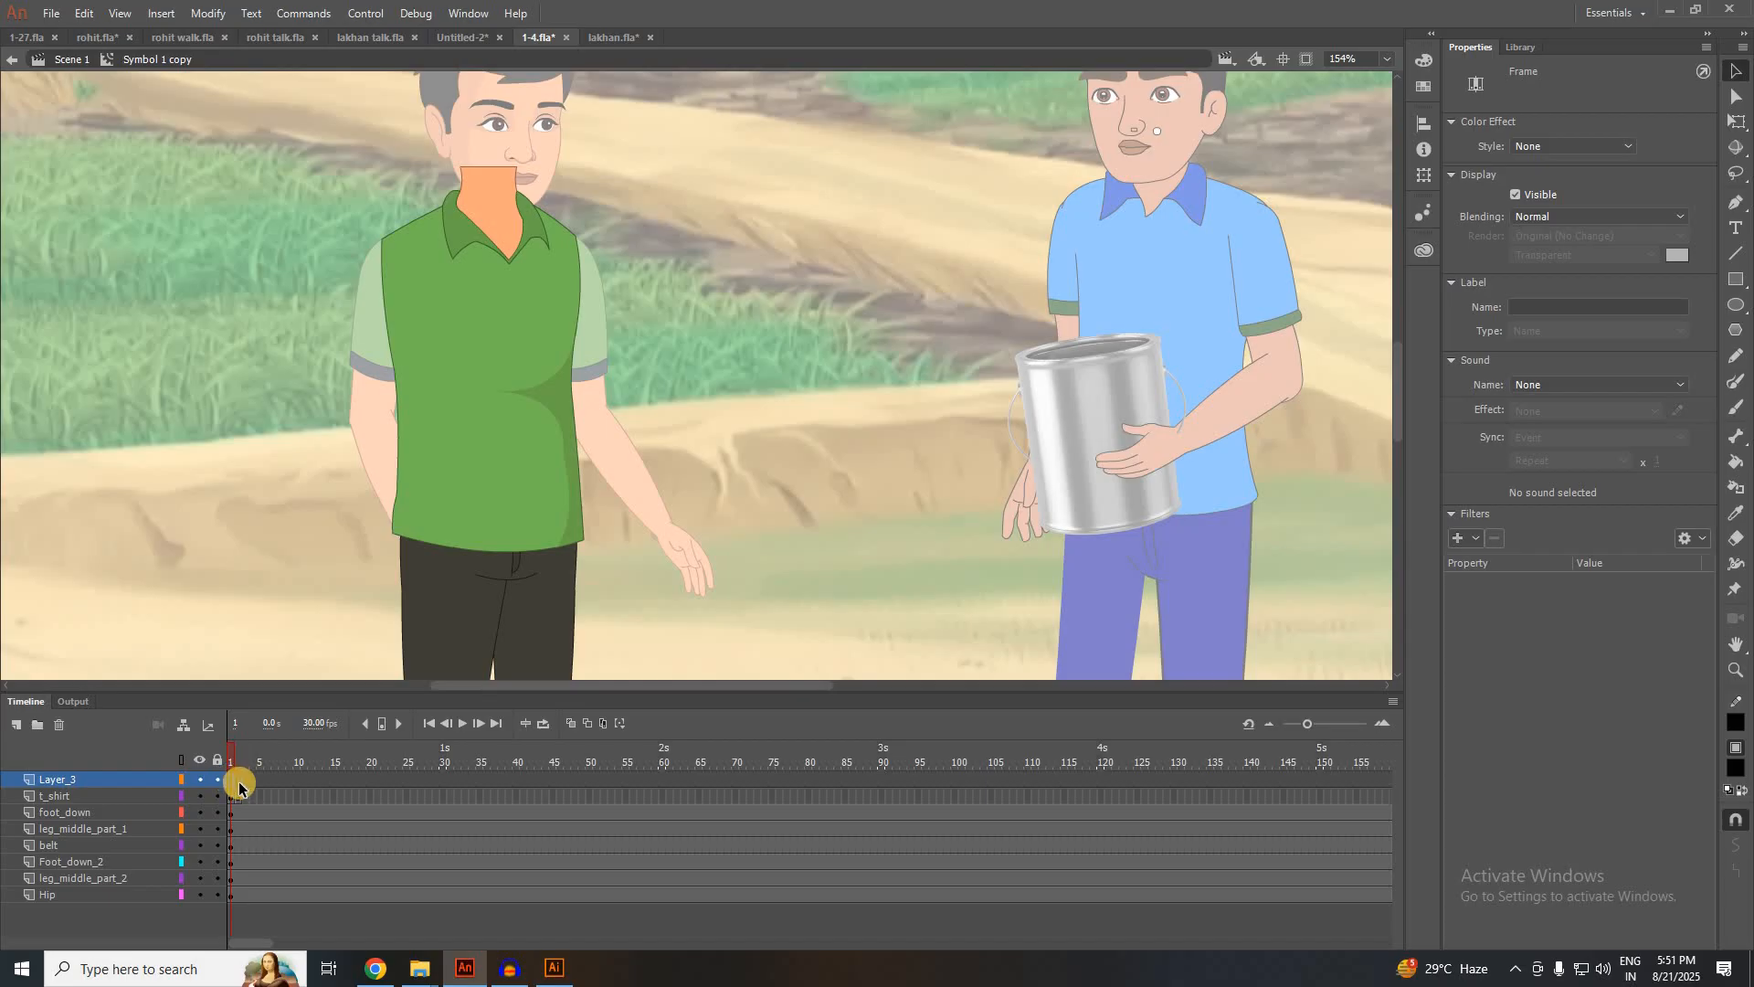
{"action": "key", "text": "F6"}
{"action": "key", "text": "period"}
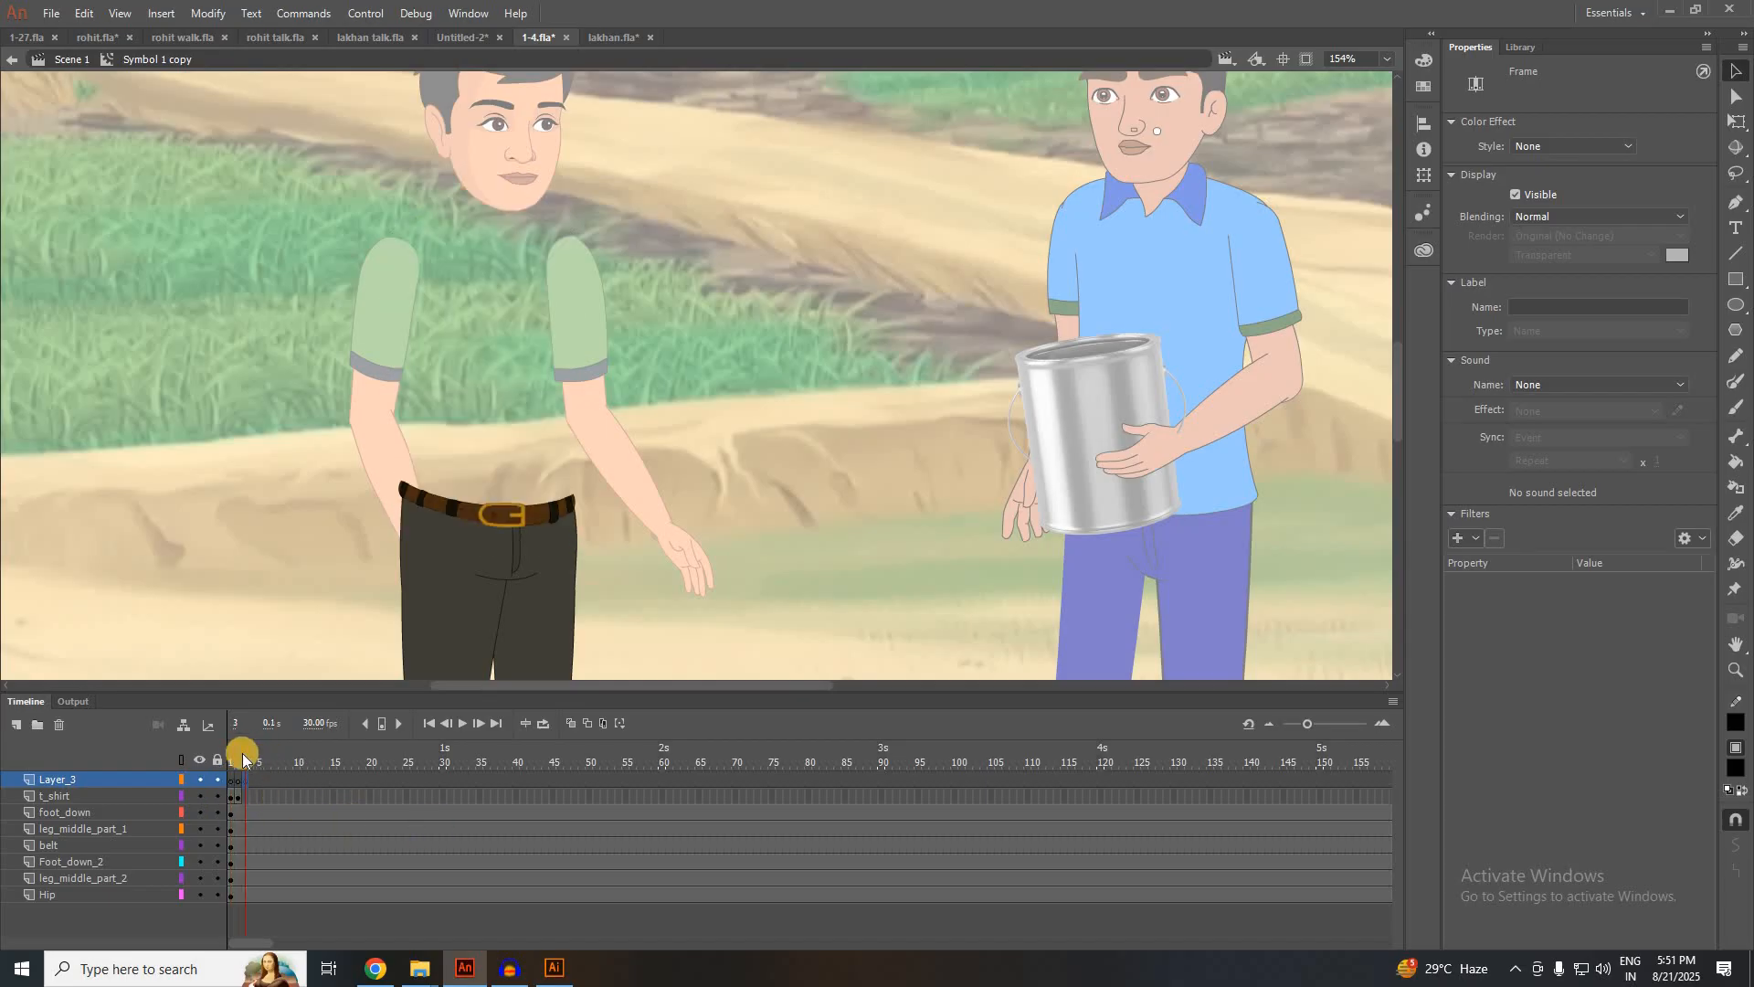
{"action": "left_click_drag", "start_coordinate": [243, 759], "coordinate": [457, 763]}
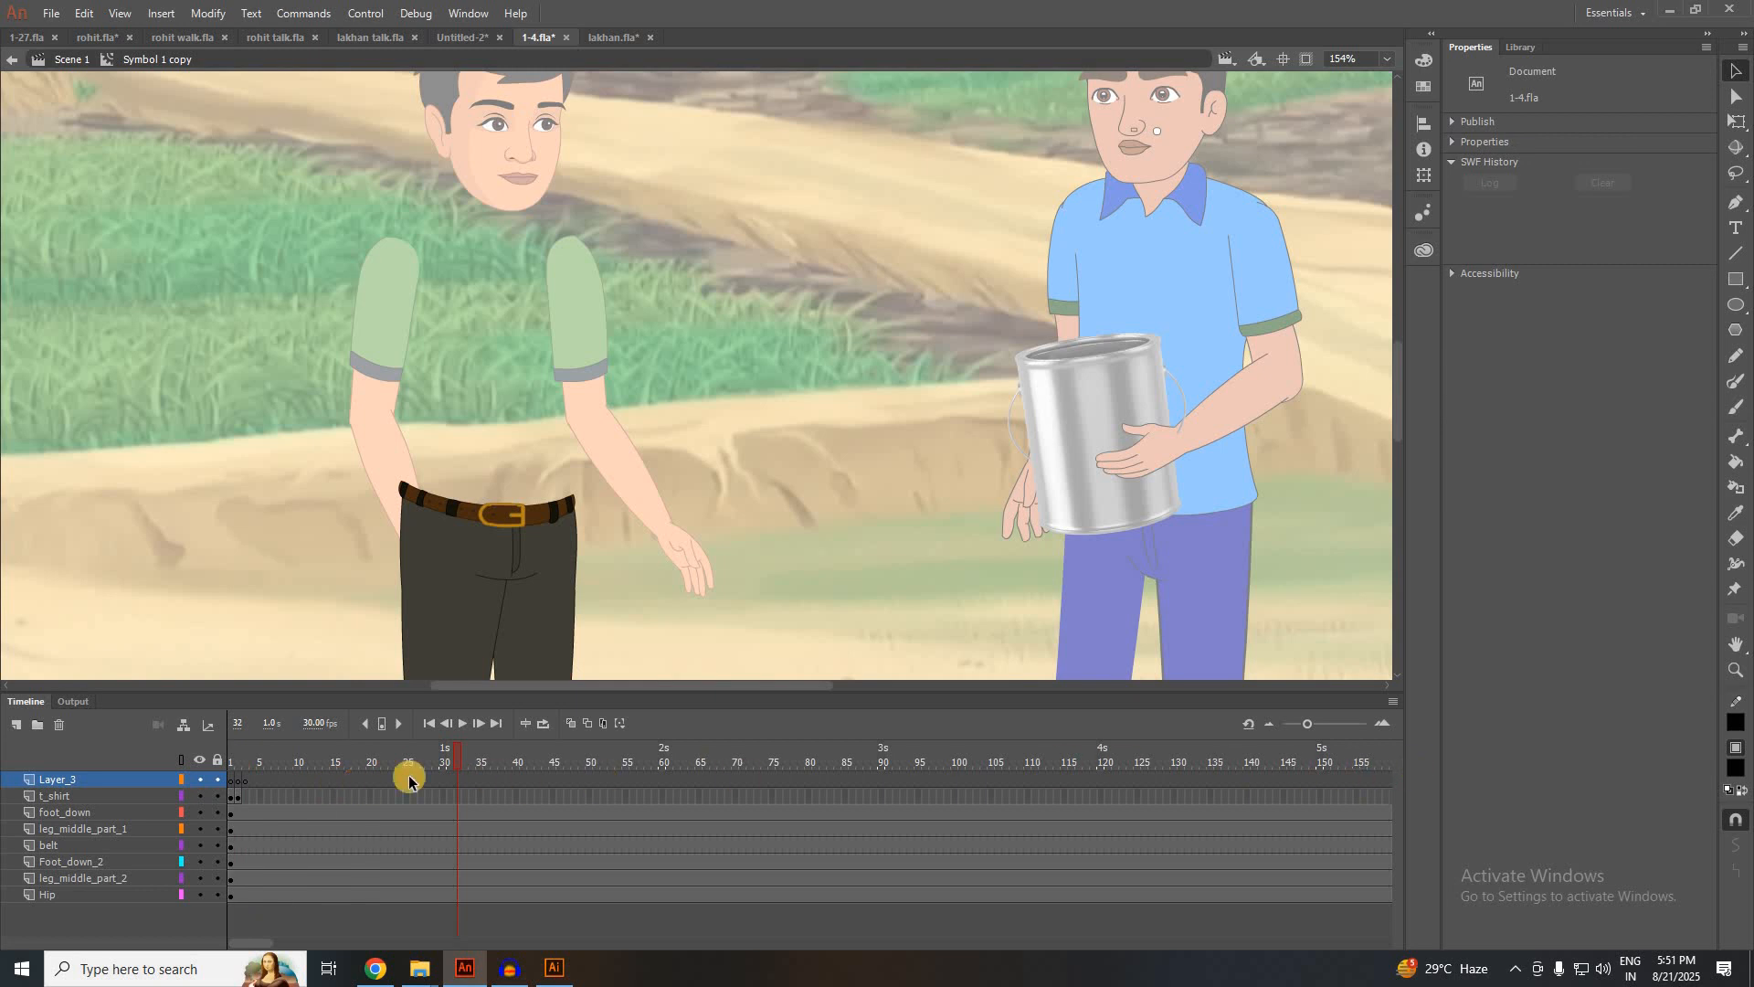
{"action": "left_click", "coordinate": [235, 797]}
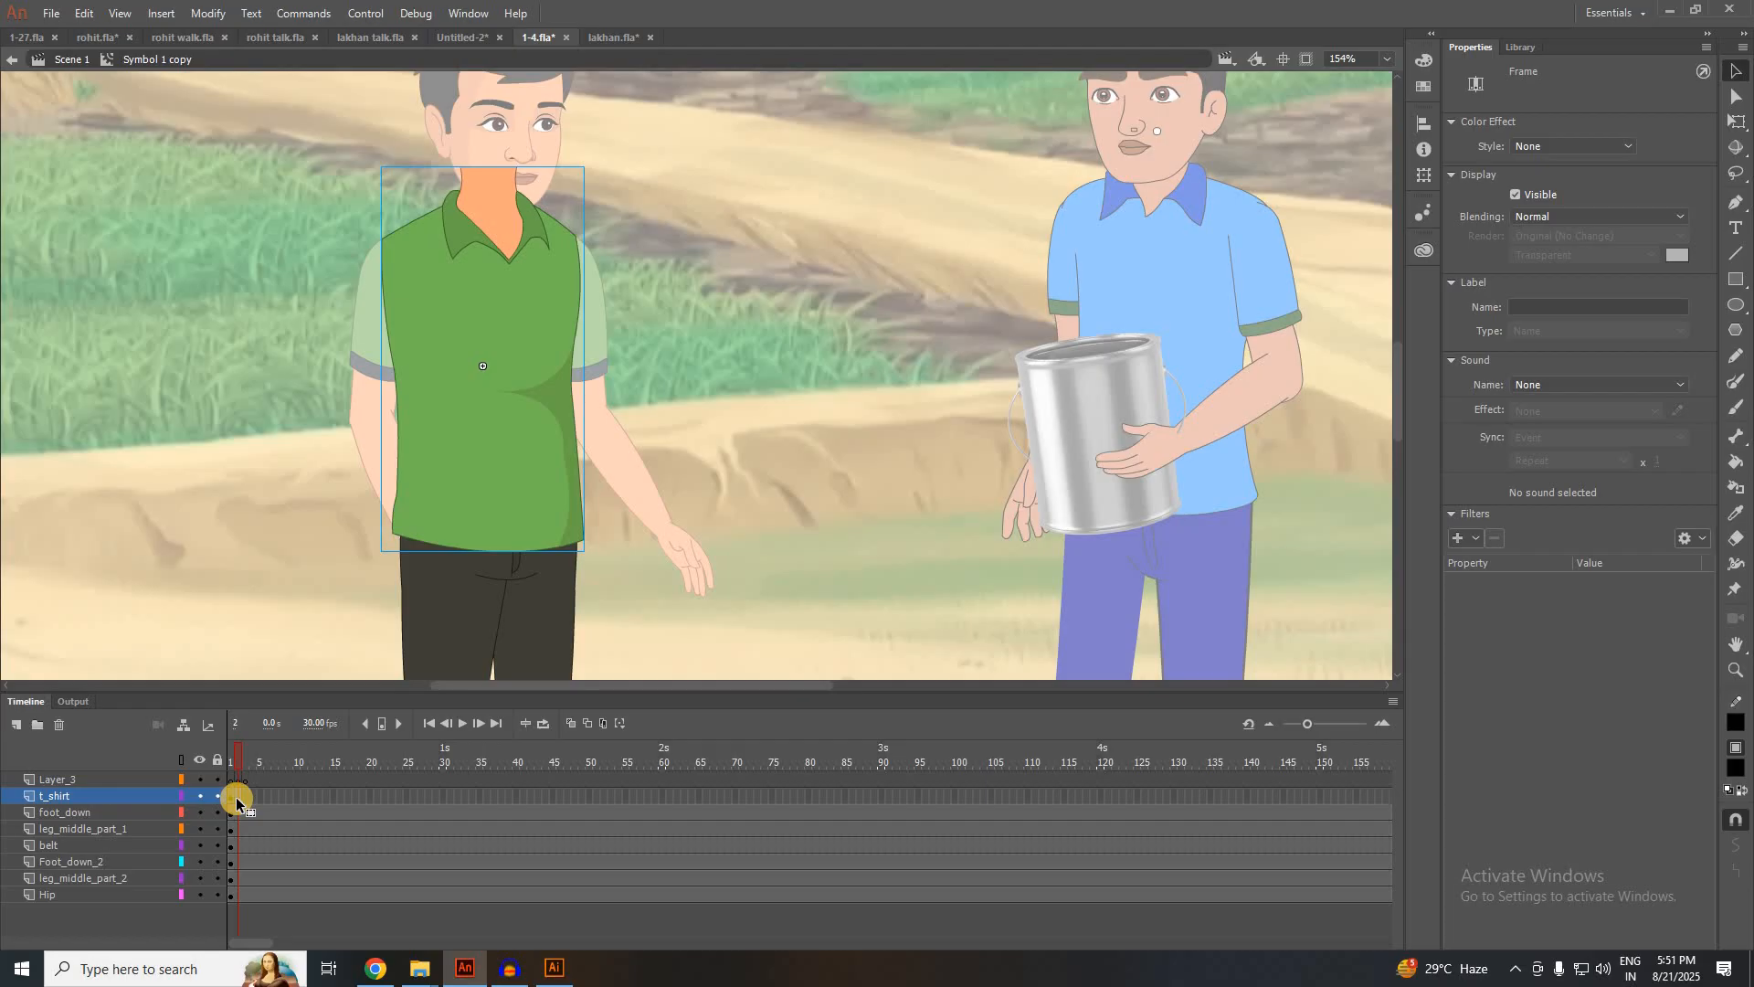
{"action": "left_click_drag", "start_coordinate": [236, 797], "coordinate": [239, 779]}
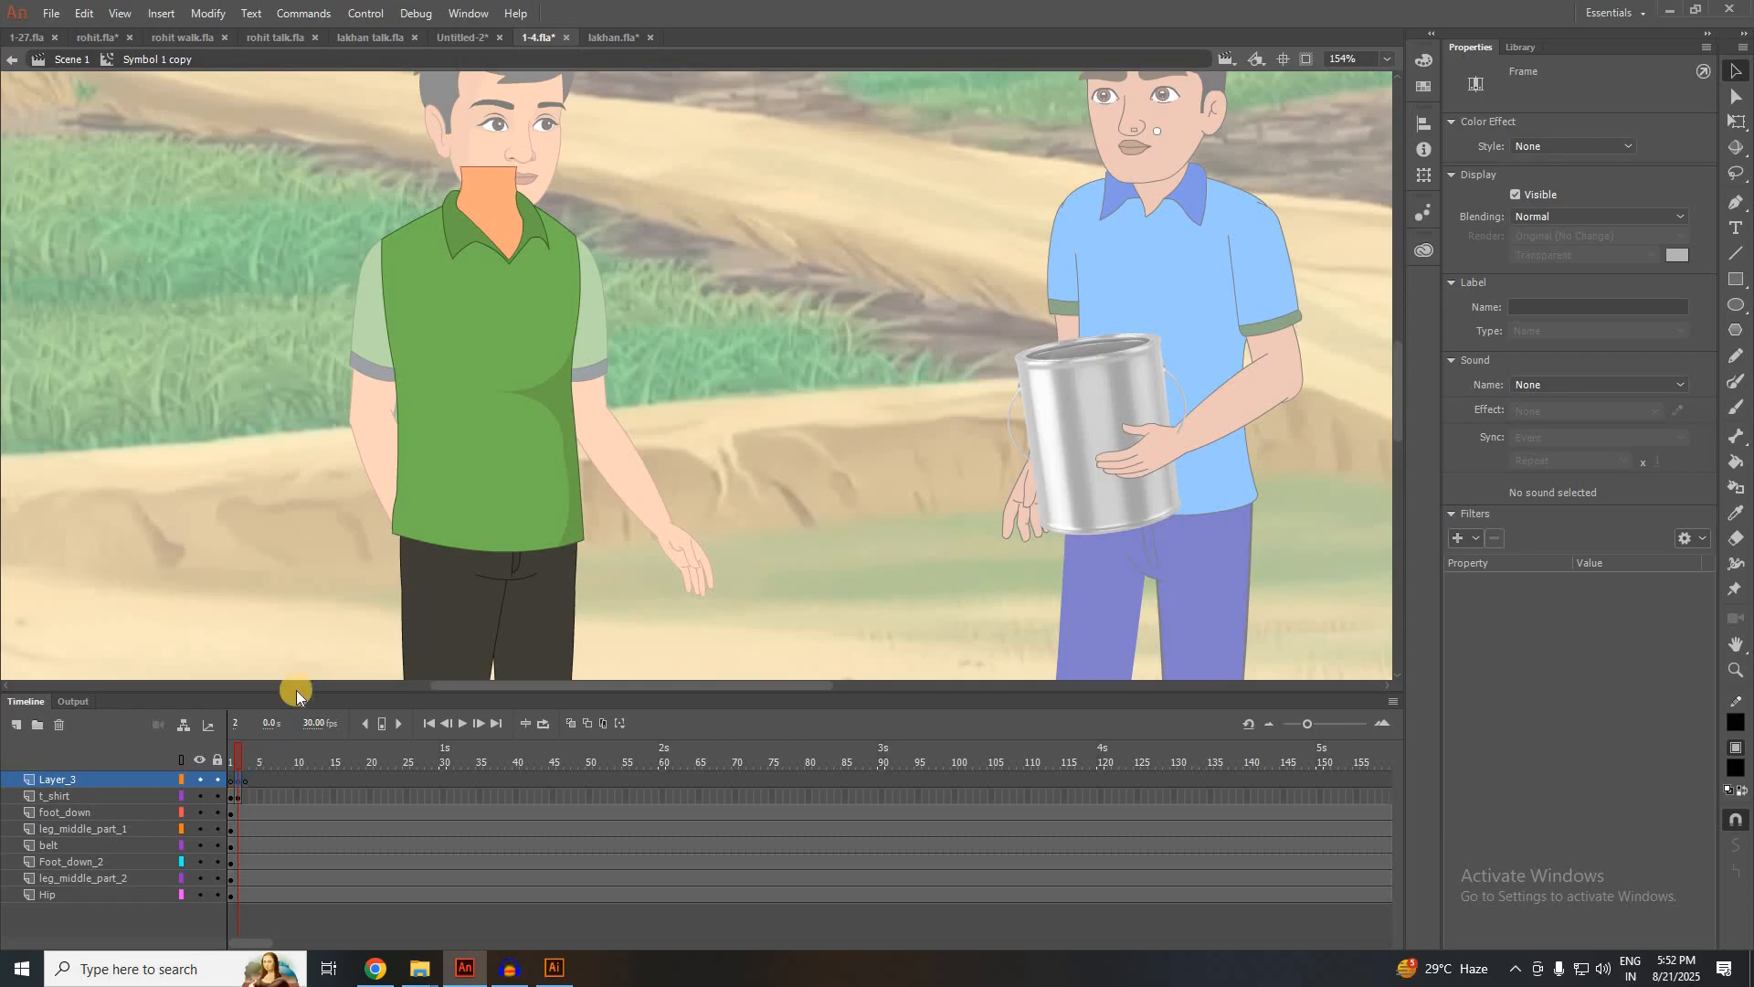
{"action": "left_click_drag", "start_coordinate": [225, 787], "coordinate": [232, 786]}
Paint a black star-shaped splash outline on the shirt at frame 2 with the Brush tool and fill it with black
{"action": "left_click", "coordinate": [1735, 407]}
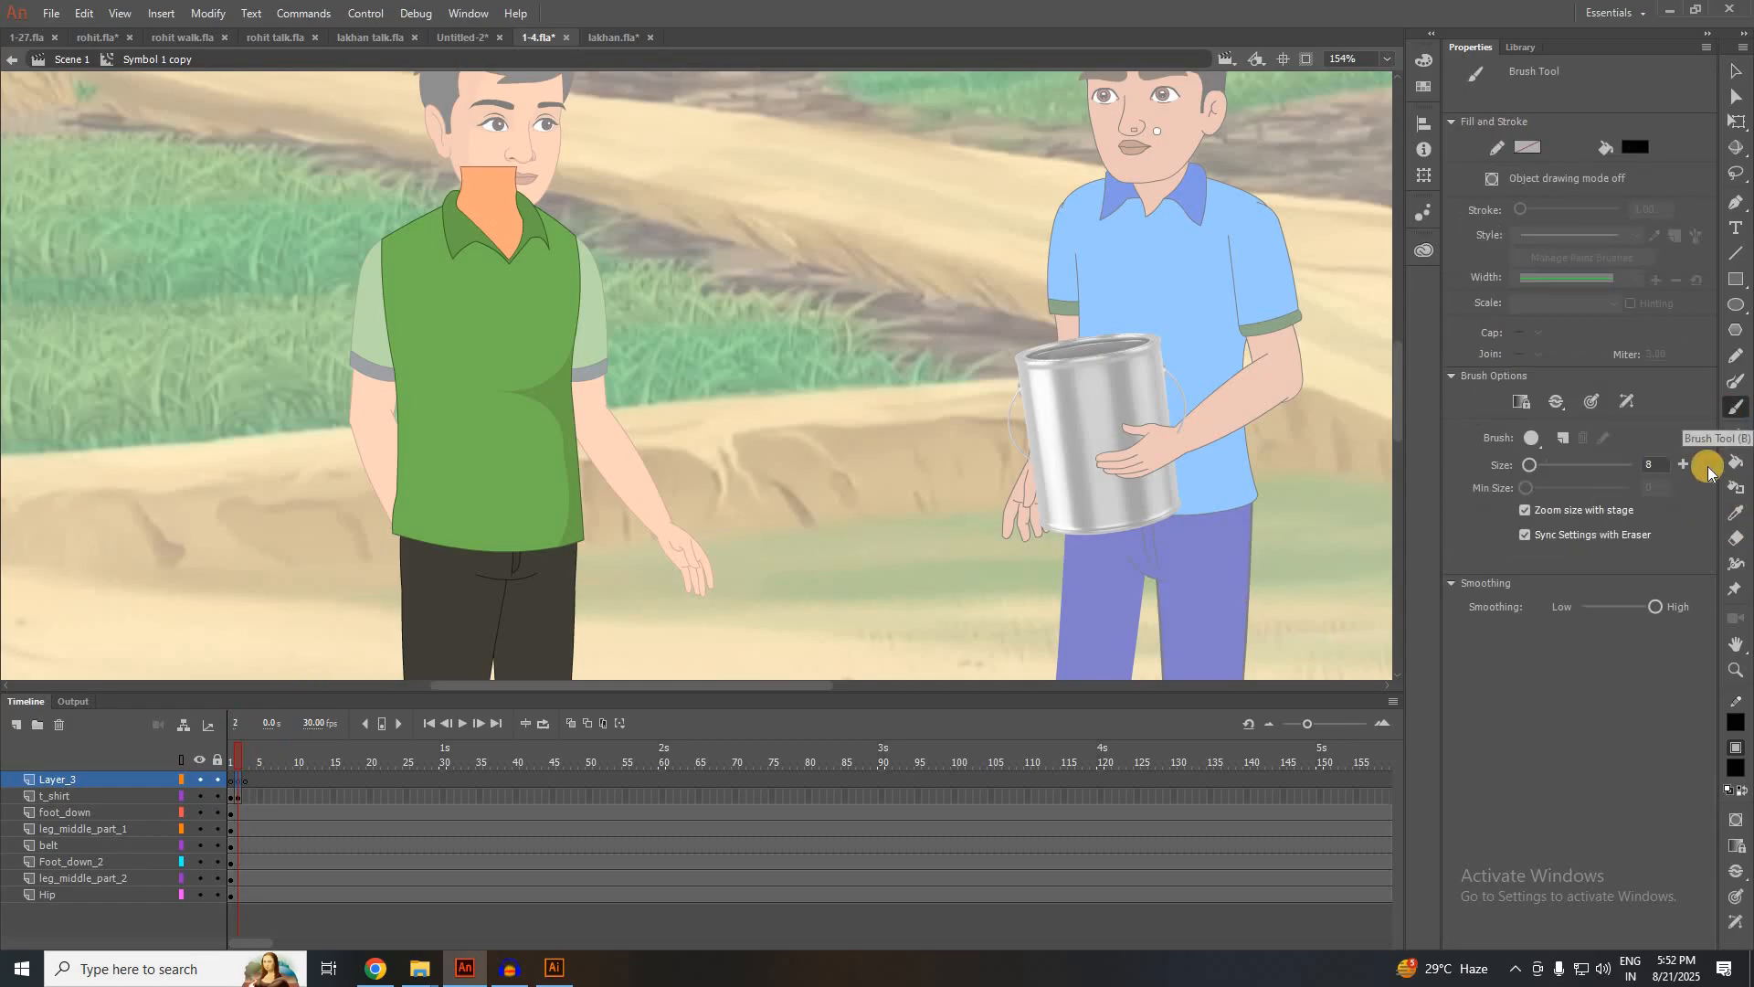
{"action": "left_click", "coordinate": [1736, 767]}
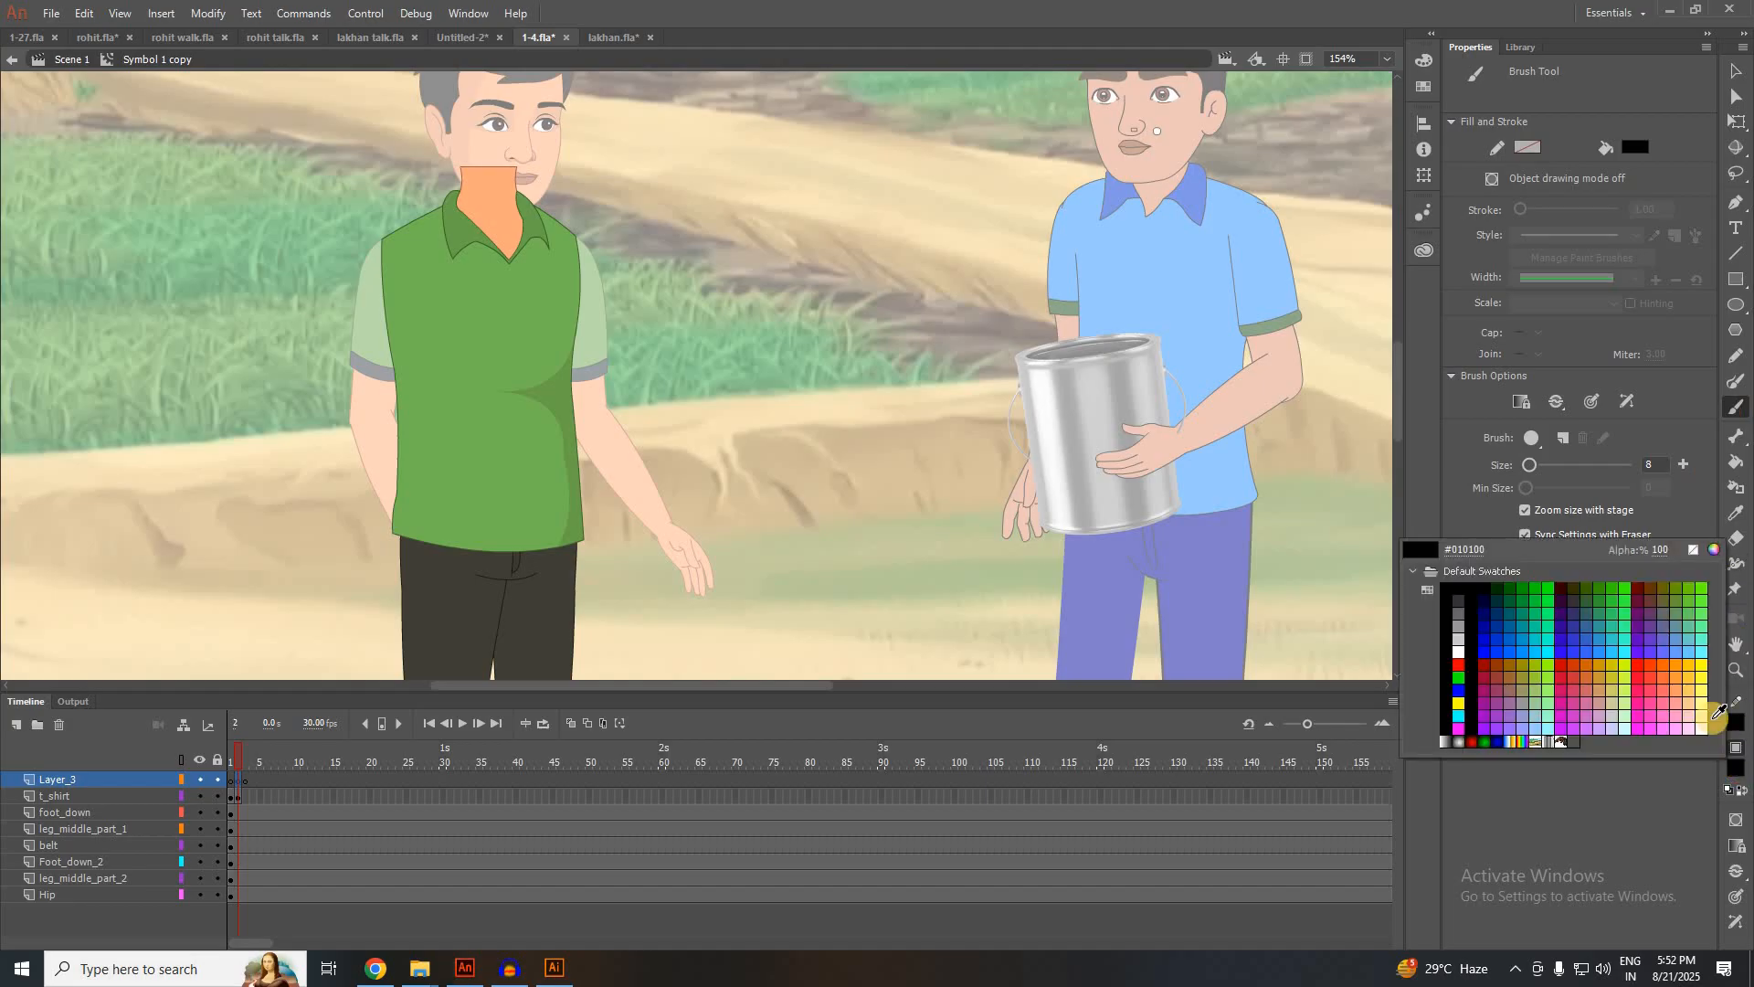
{"action": "left_click", "coordinate": [1460, 590]}
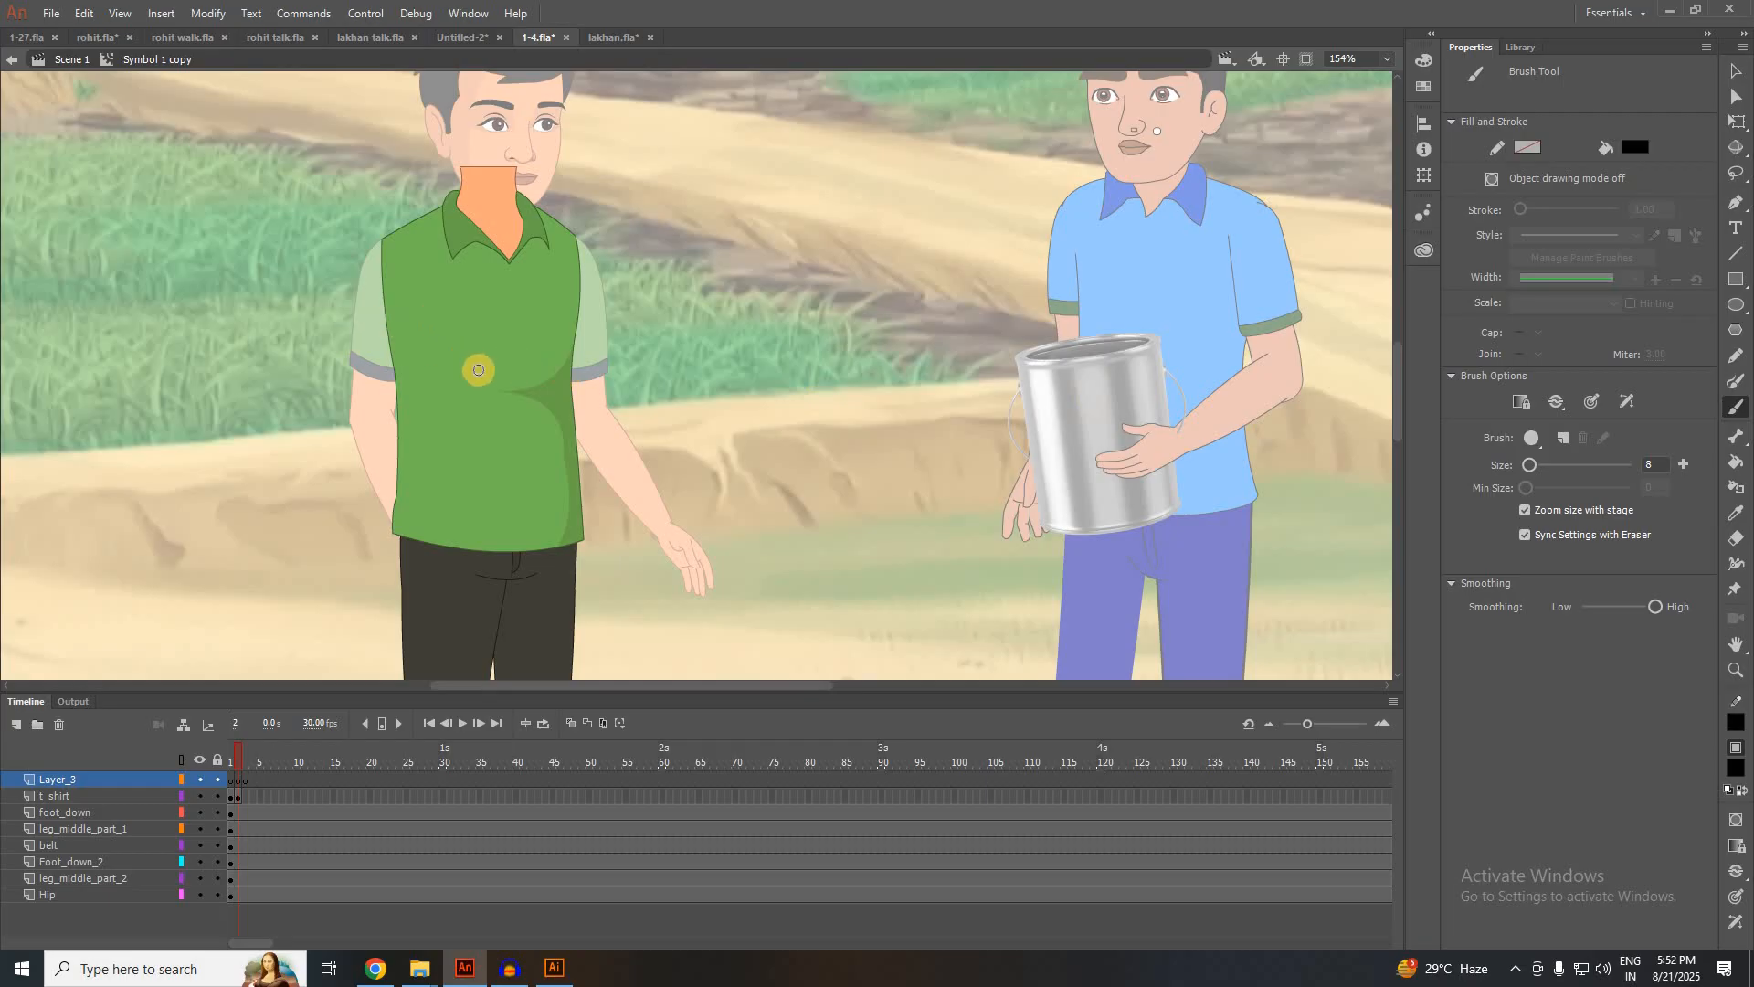
{"action": "mouse_move", "coordinate": [467, 369]}
{"action": "left_mouse_down"}
{"action": "mouse_move", "coordinate": [476, 311]}
{"action": "mouse_move", "coordinate": [494, 352]}
{"action": "mouse_move", "coordinate": [546, 351]}
{"action": "mouse_move", "coordinate": [521, 372]}
{"action": "mouse_move", "coordinate": [565, 424]}
{"action": "mouse_move", "coordinate": [499, 411]}
{"action": "mouse_move", "coordinate": [499, 496]}
{"action": "mouse_move", "coordinate": [465, 420]}
{"action": "mouse_move", "coordinate": [418, 410]}
{"action": "mouse_move", "coordinate": [451, 396]}
{"action": "mouse_move", "coordinate": [414, 348]}
{"action": "mouse_move", "coordinate": [467, 373]}
{"action": "left_mouse_up"}
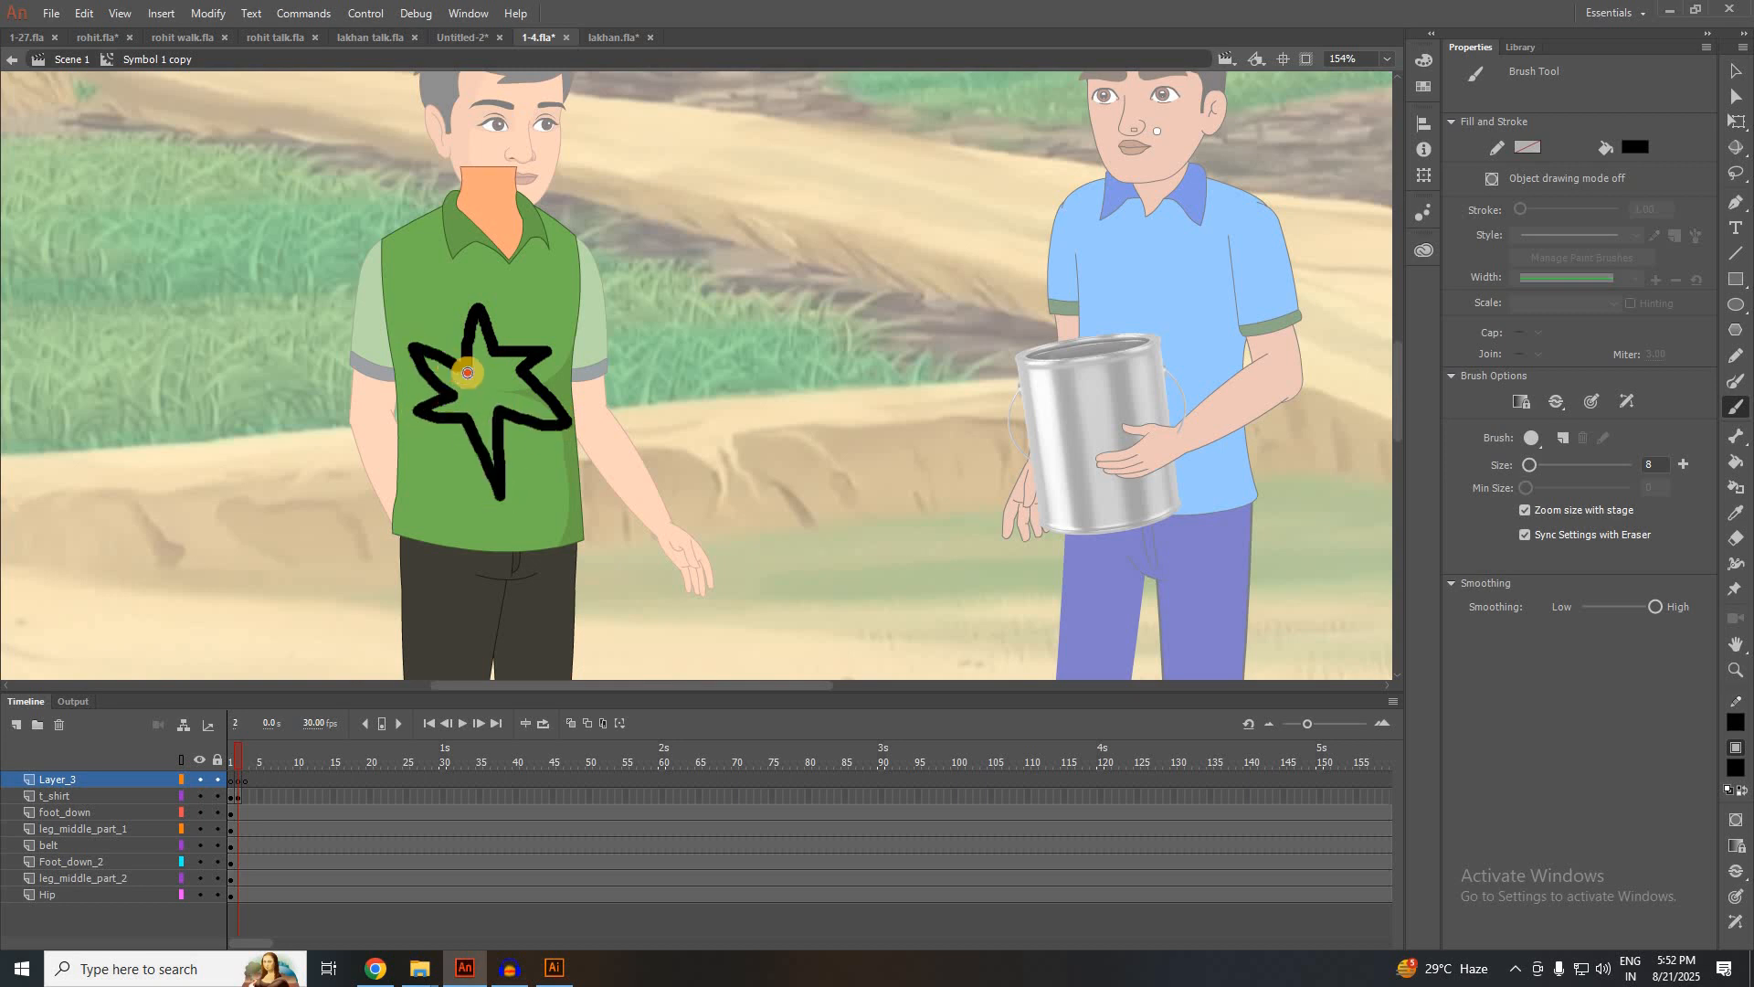
{"action": "left_click", "coordinate": [1736, 462]}
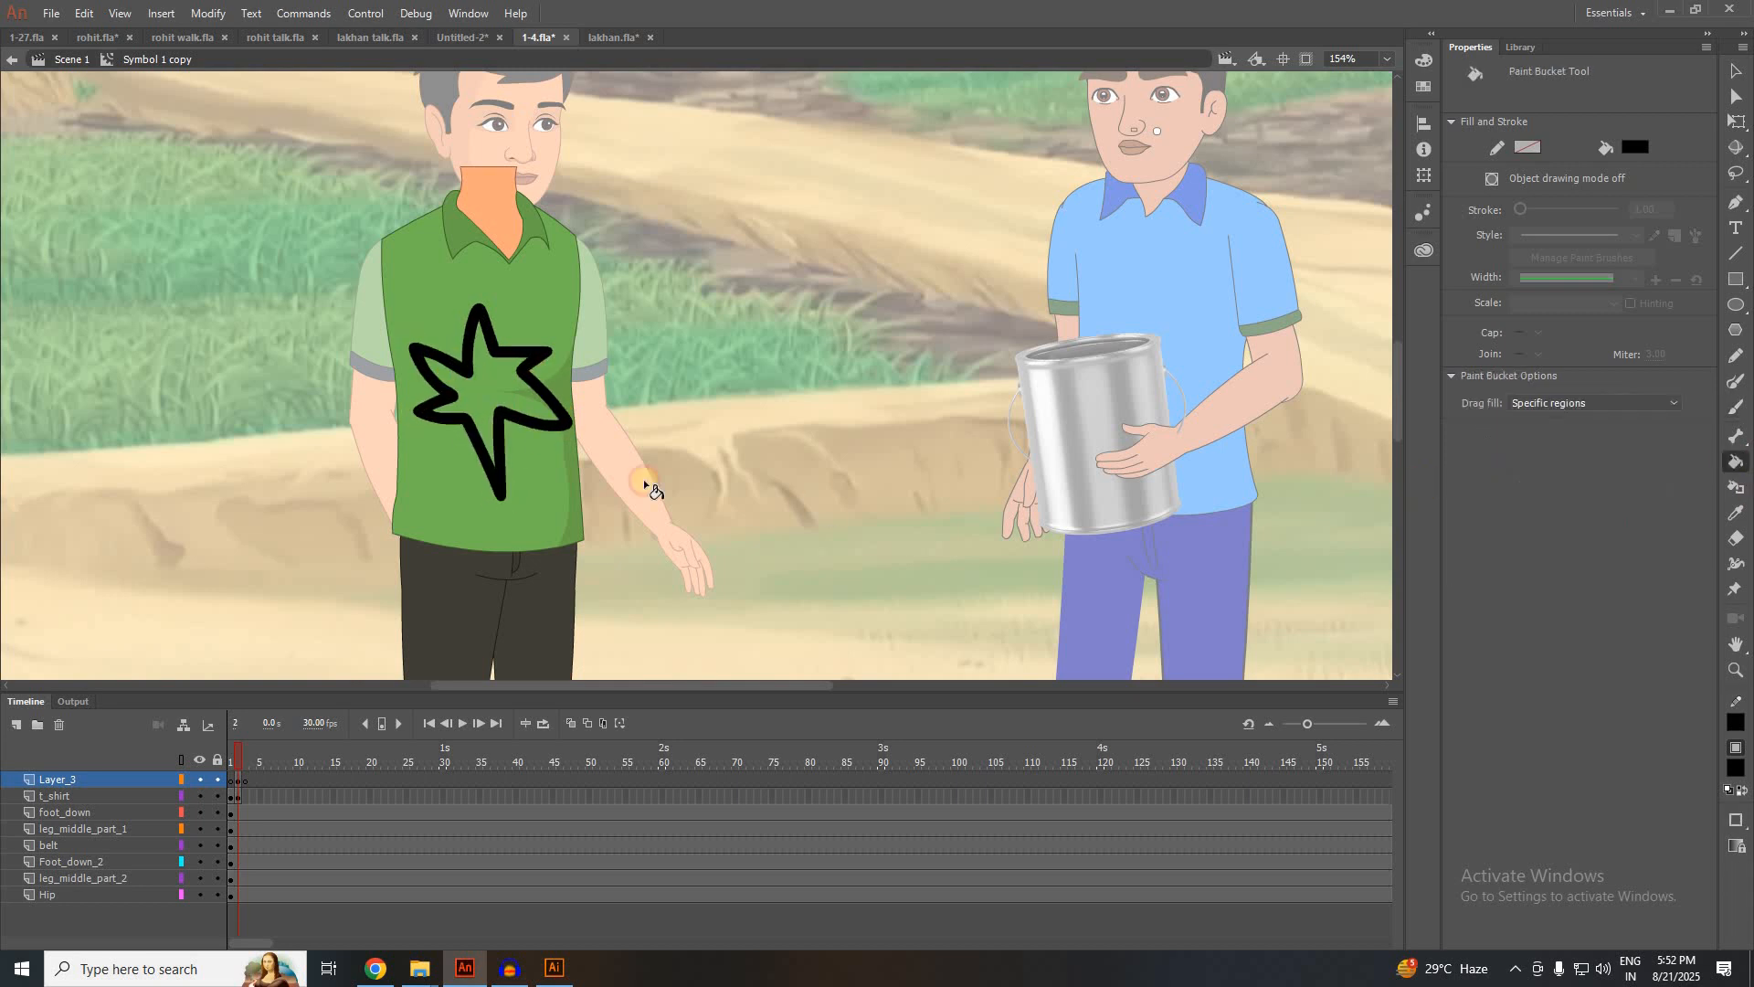
{"action": "left_click", "coordinate": [504, 402]}
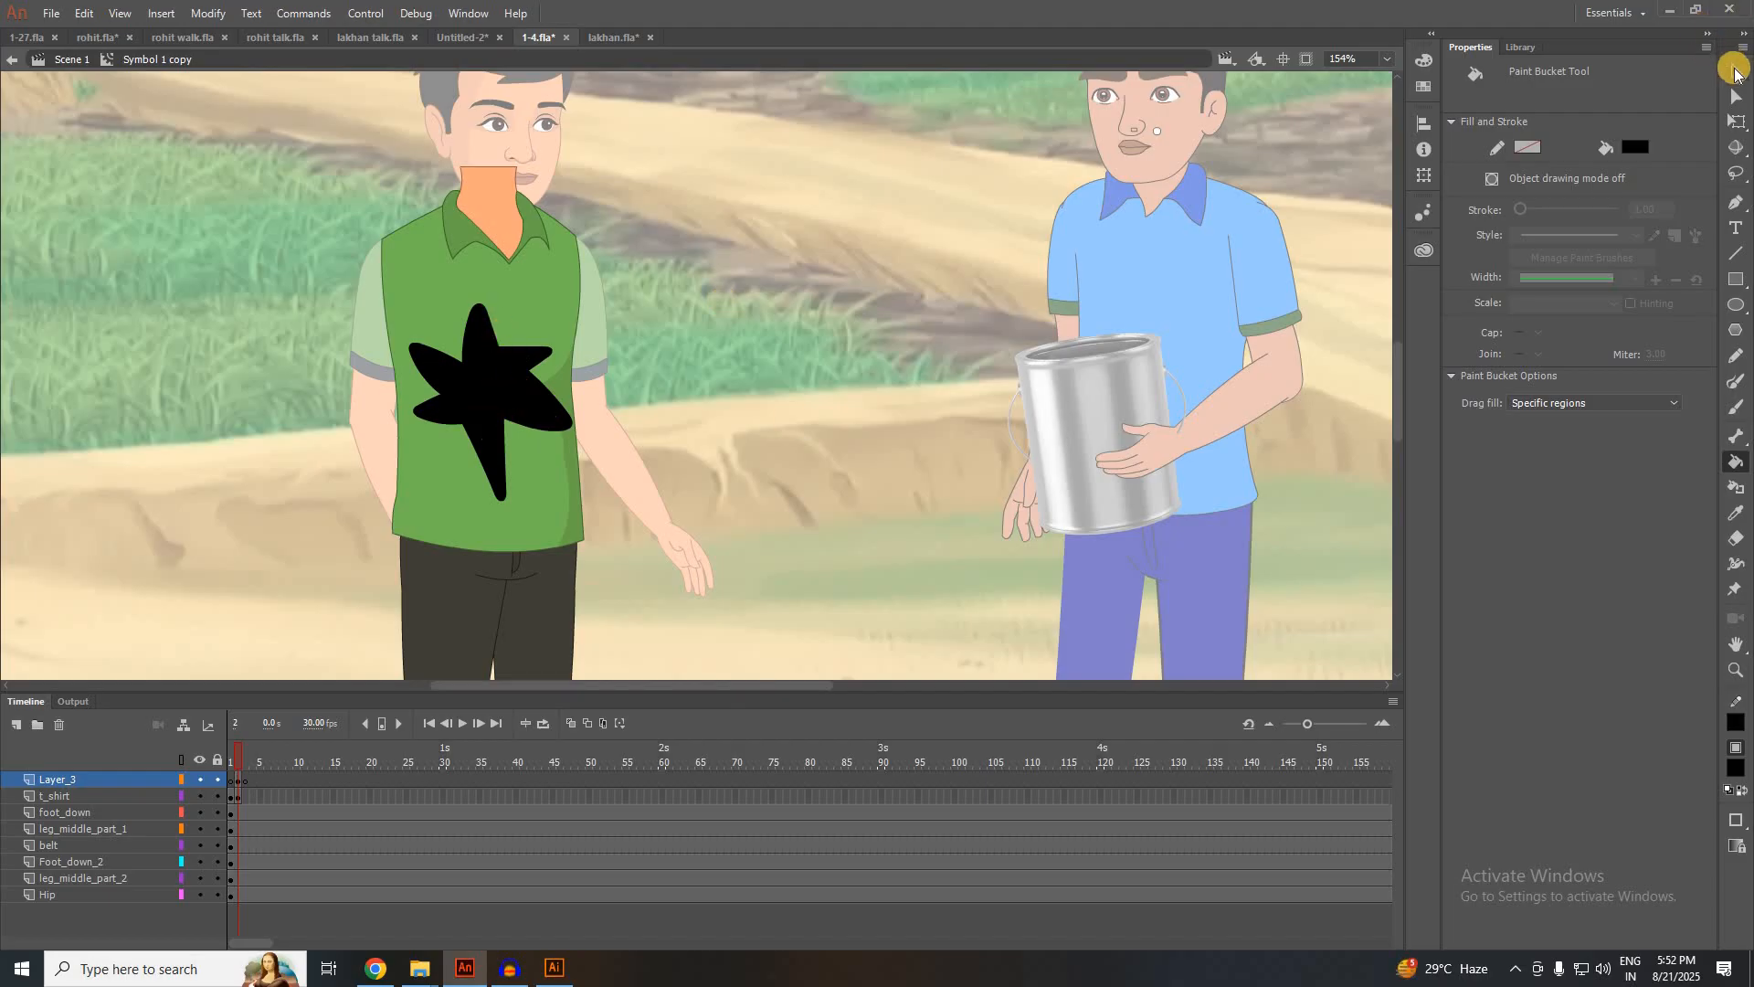
{"action": "left_click", "coordinate": [1735, 71]}
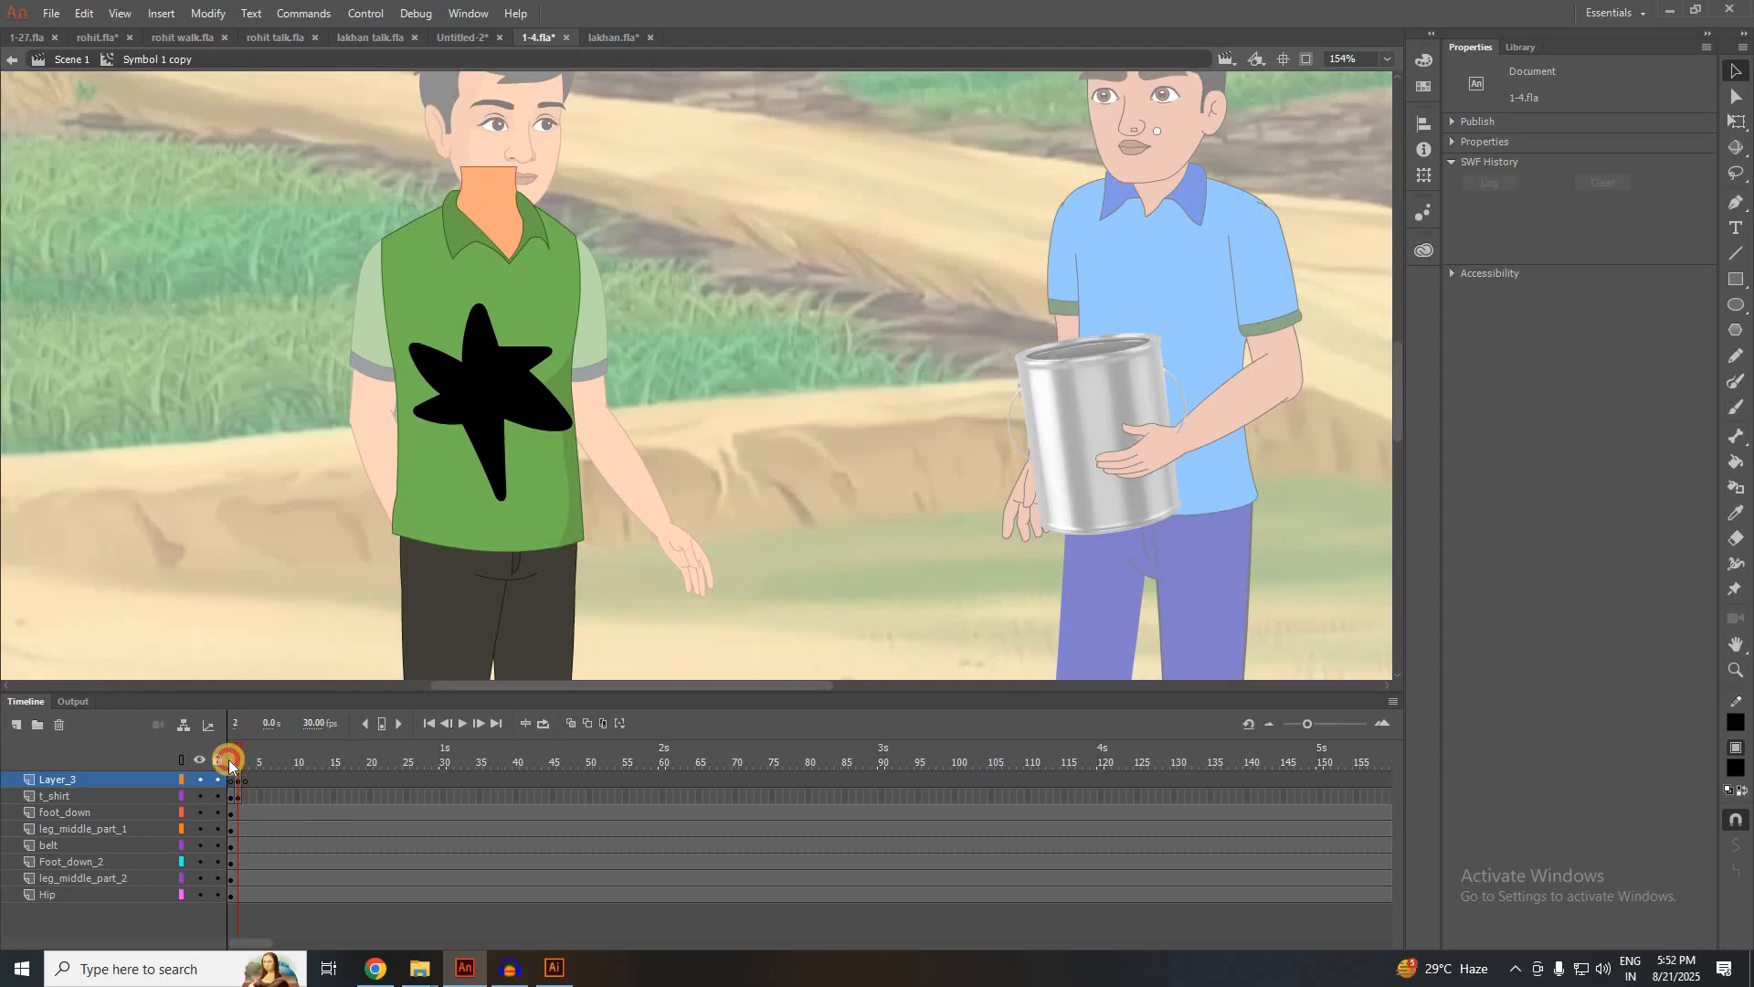
{"action": "left_click_drag", "start_coordinate": [228, 759], "coordinate": [222, 759]}
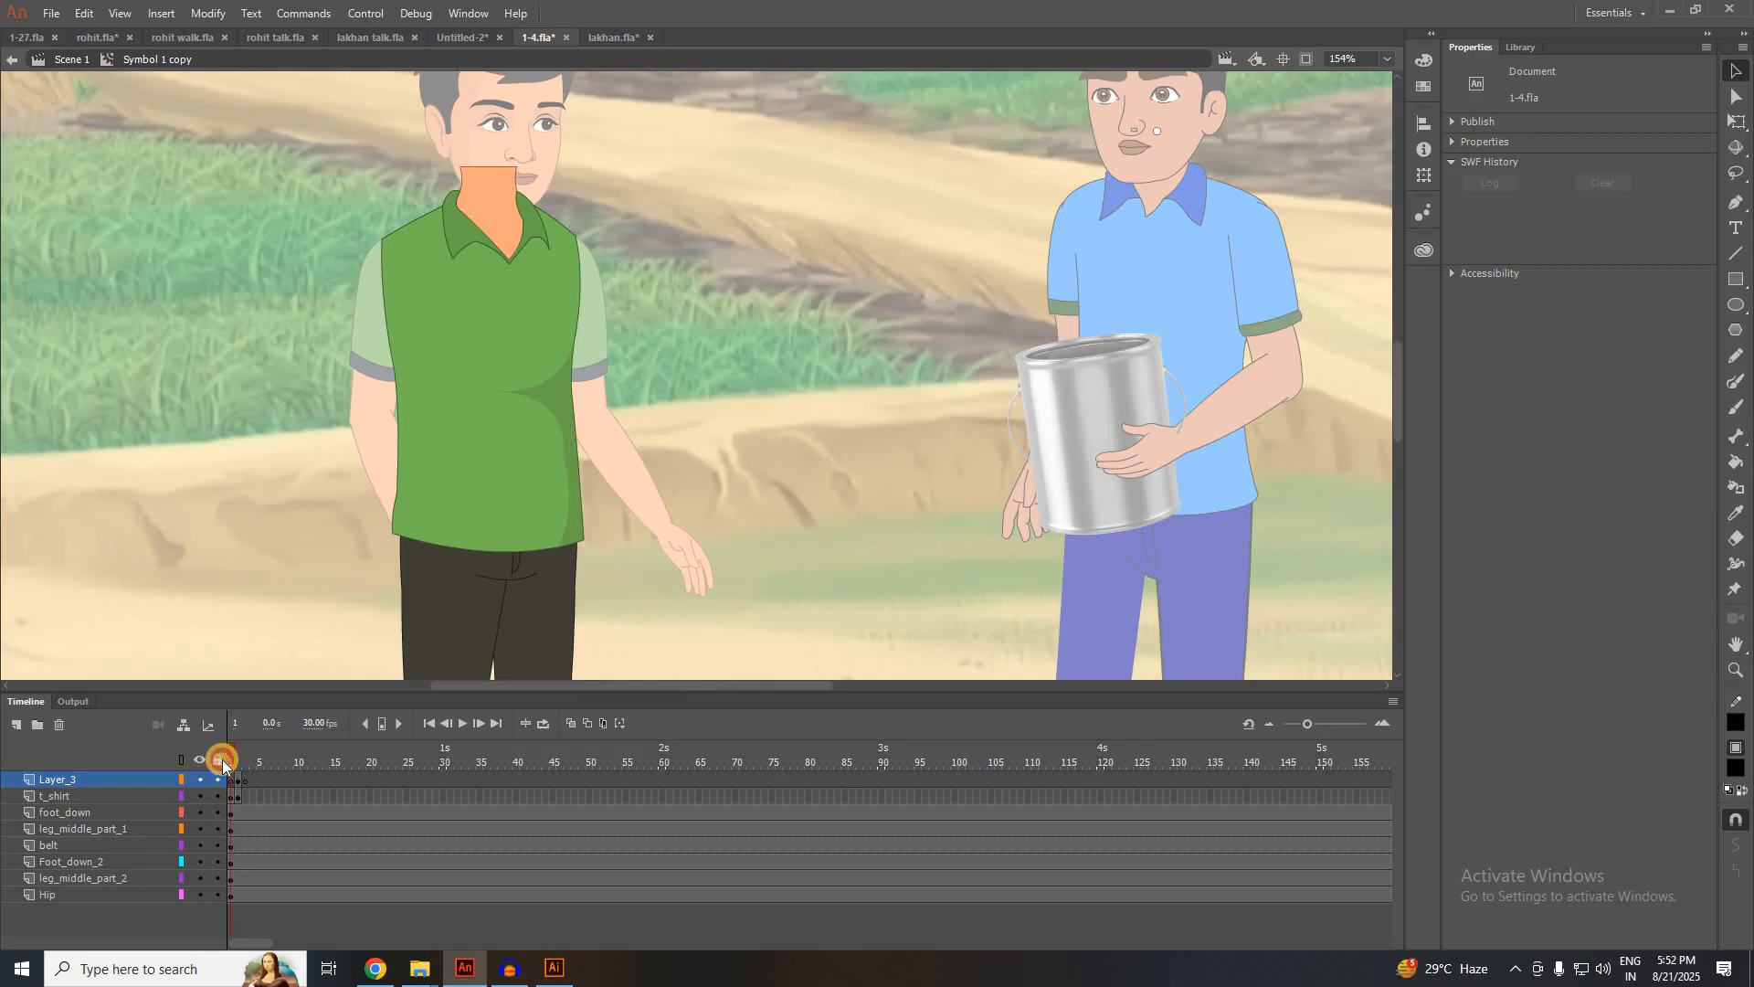
{"action": "left_click_drag", "start_coordinate": [232, 757], "coordinate": [237, 755]}
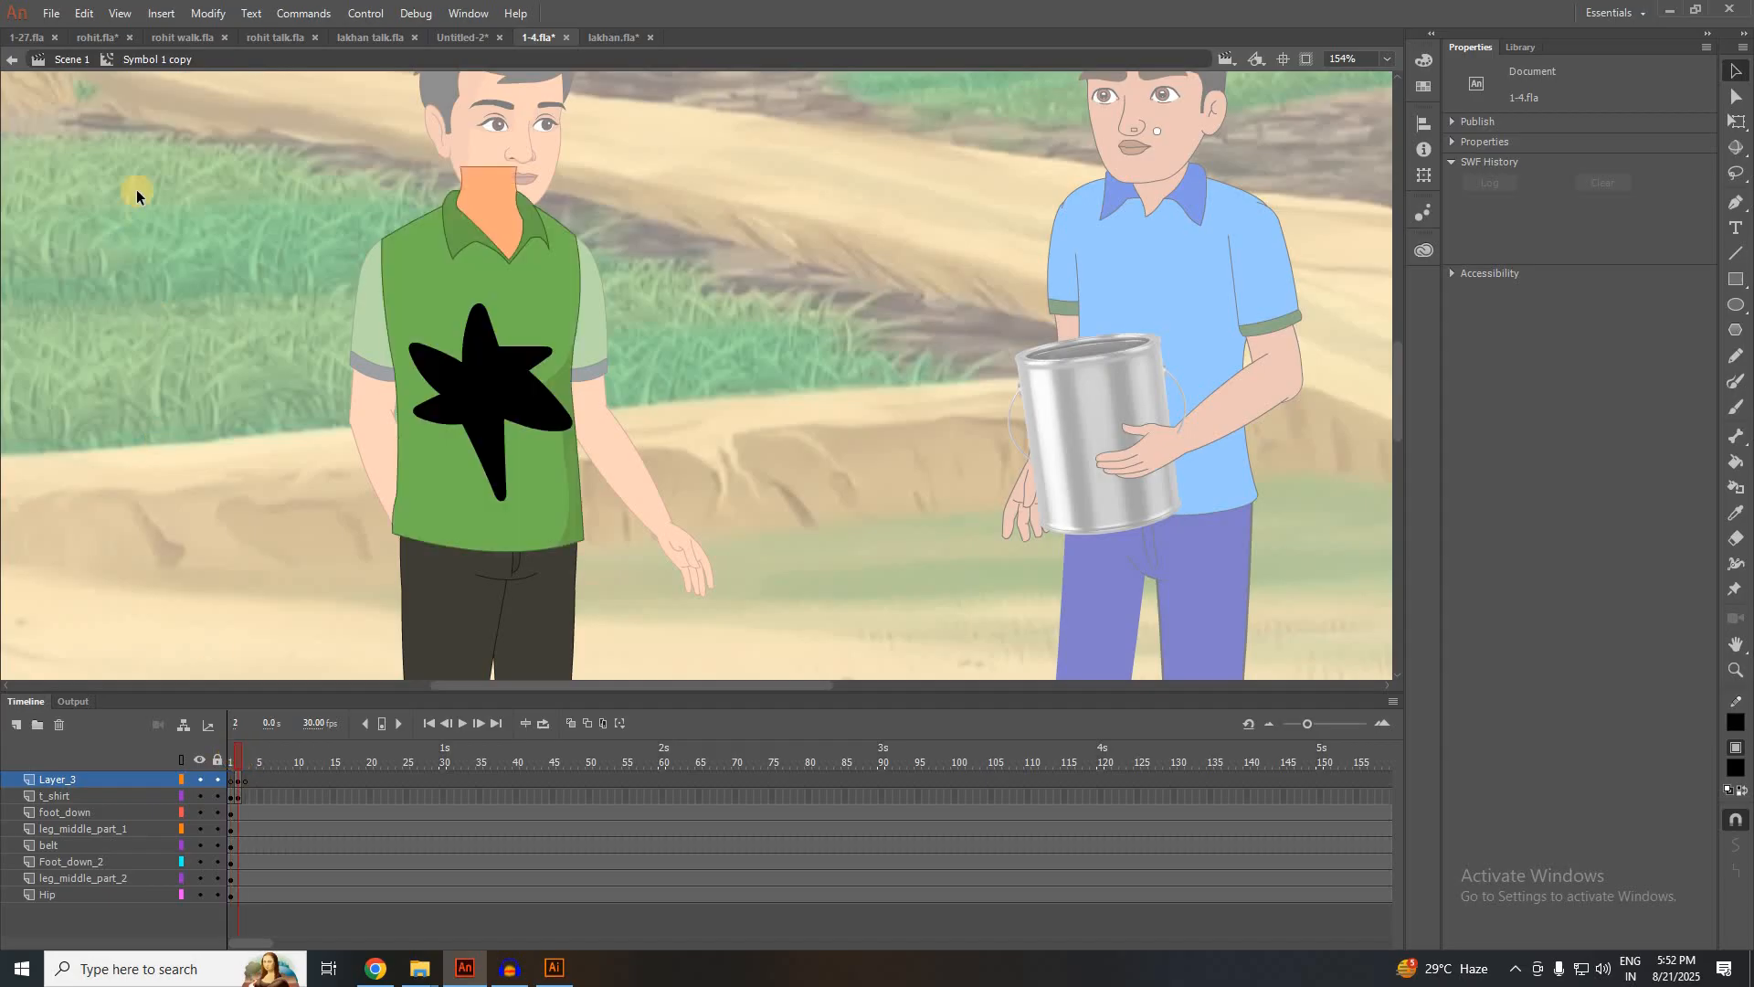
Return to Scene 1 and set the green-shirted character's body instance to Graphic with Single Frame looping
{"action": "left_click", "coordinate": [69, 60]}
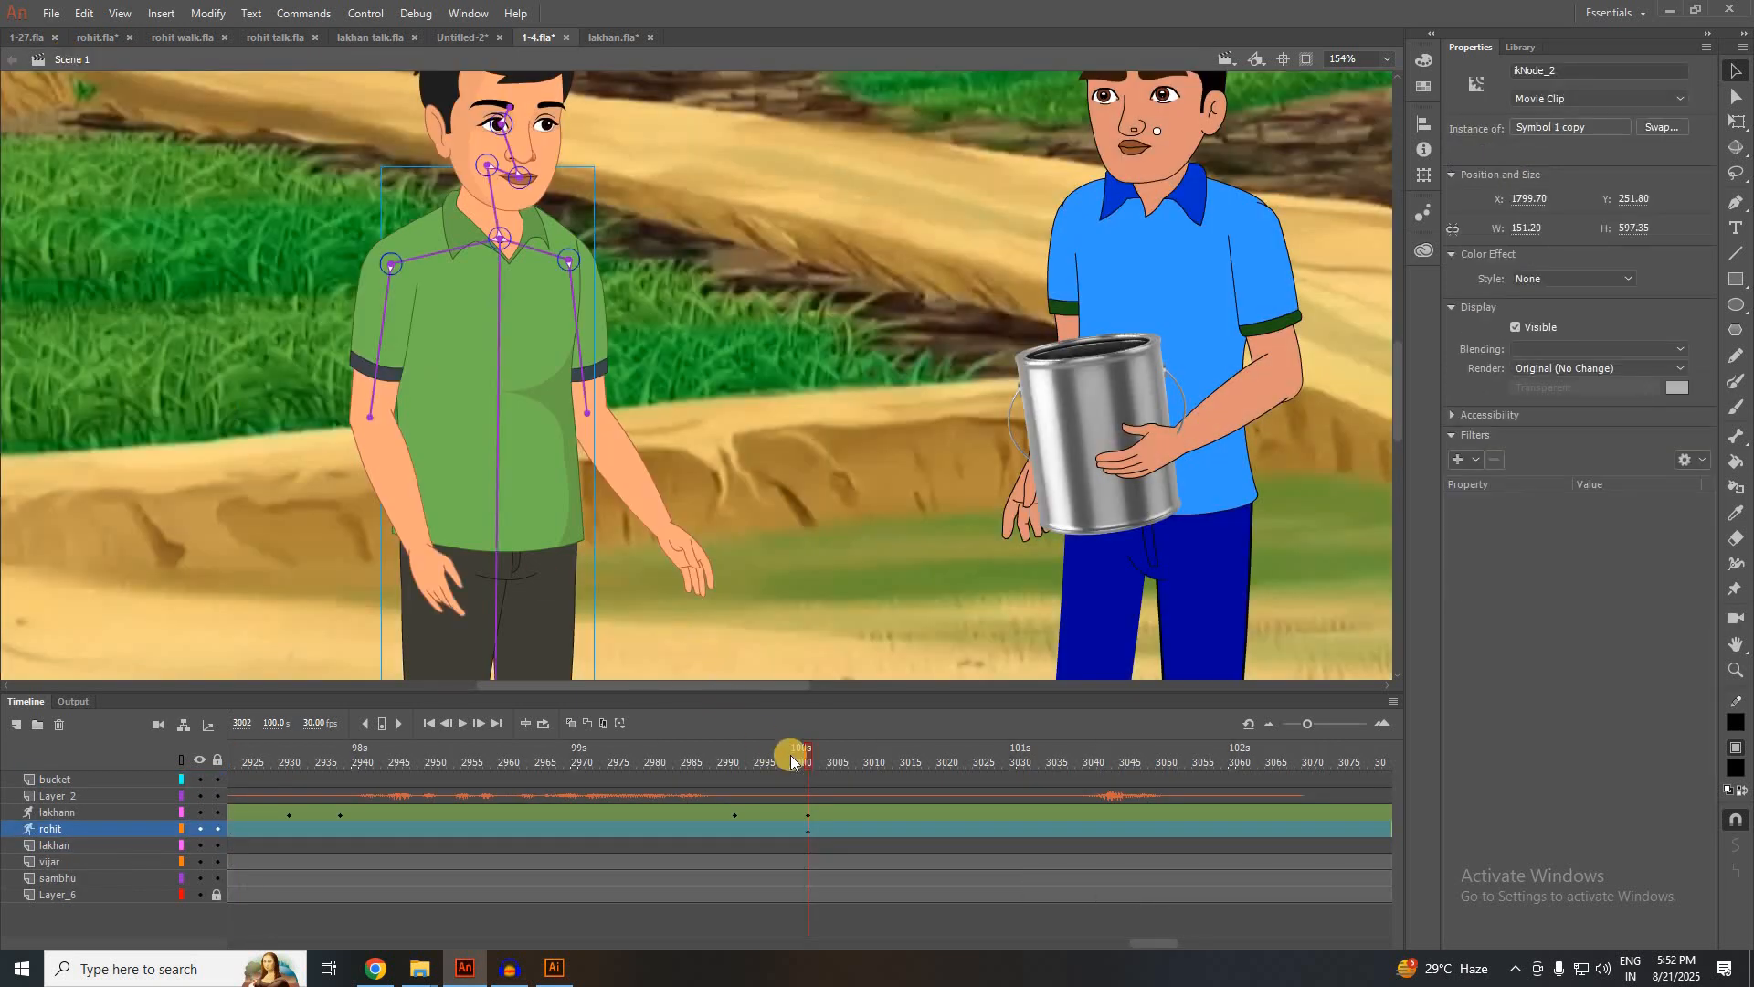
{"action": "left_click", "coordinate": [447, 377]}
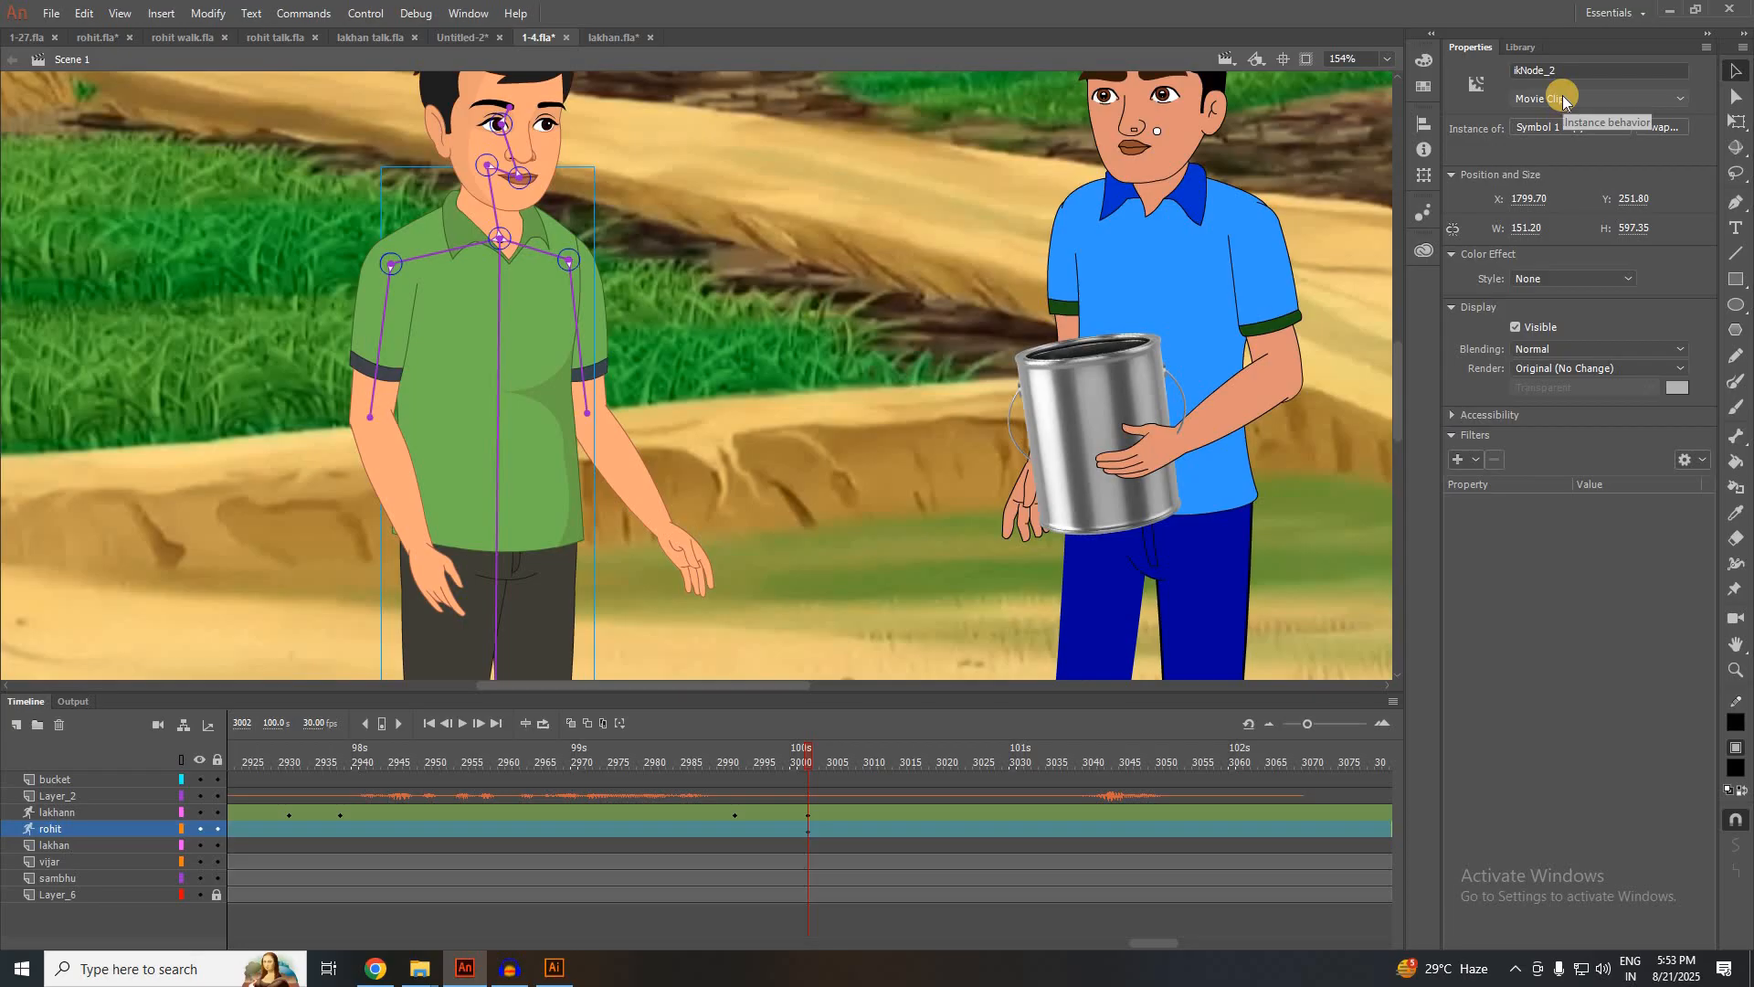
{"action": "left_click", "coordinate": [1565, 165]}
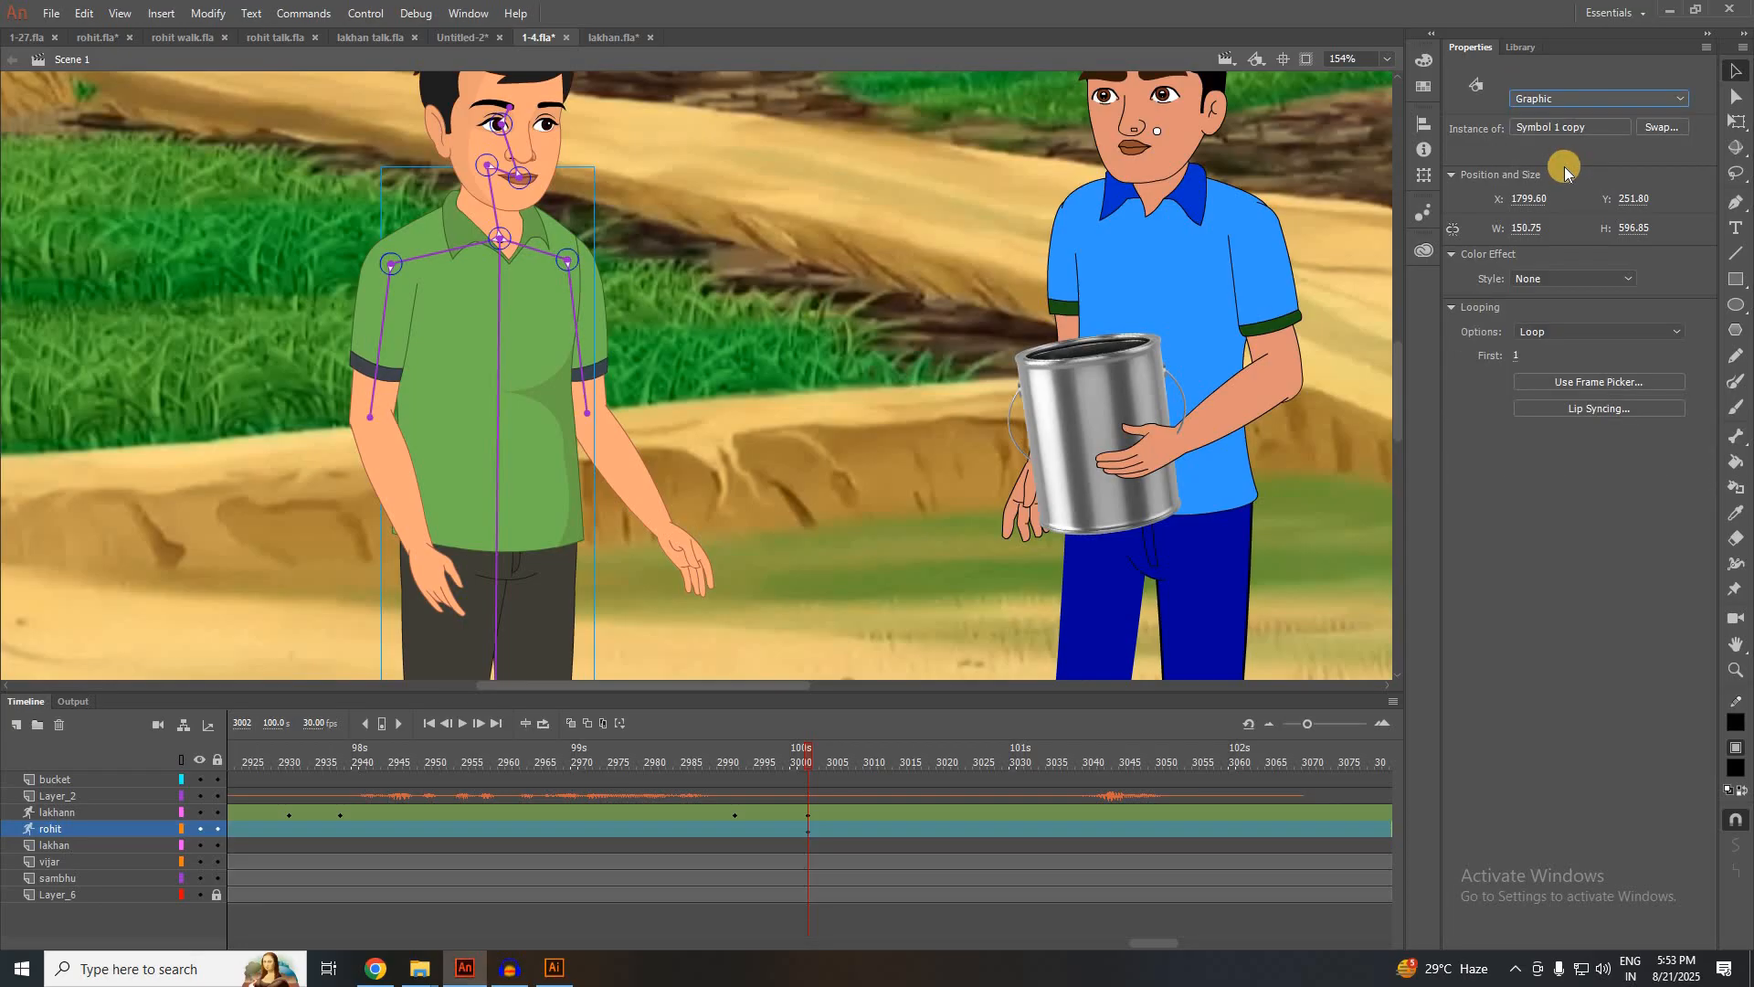
{"action": "left_click", "coordinate": [1541, 335]}
{"action": "left_click", "coordinate": [1541, 389]}
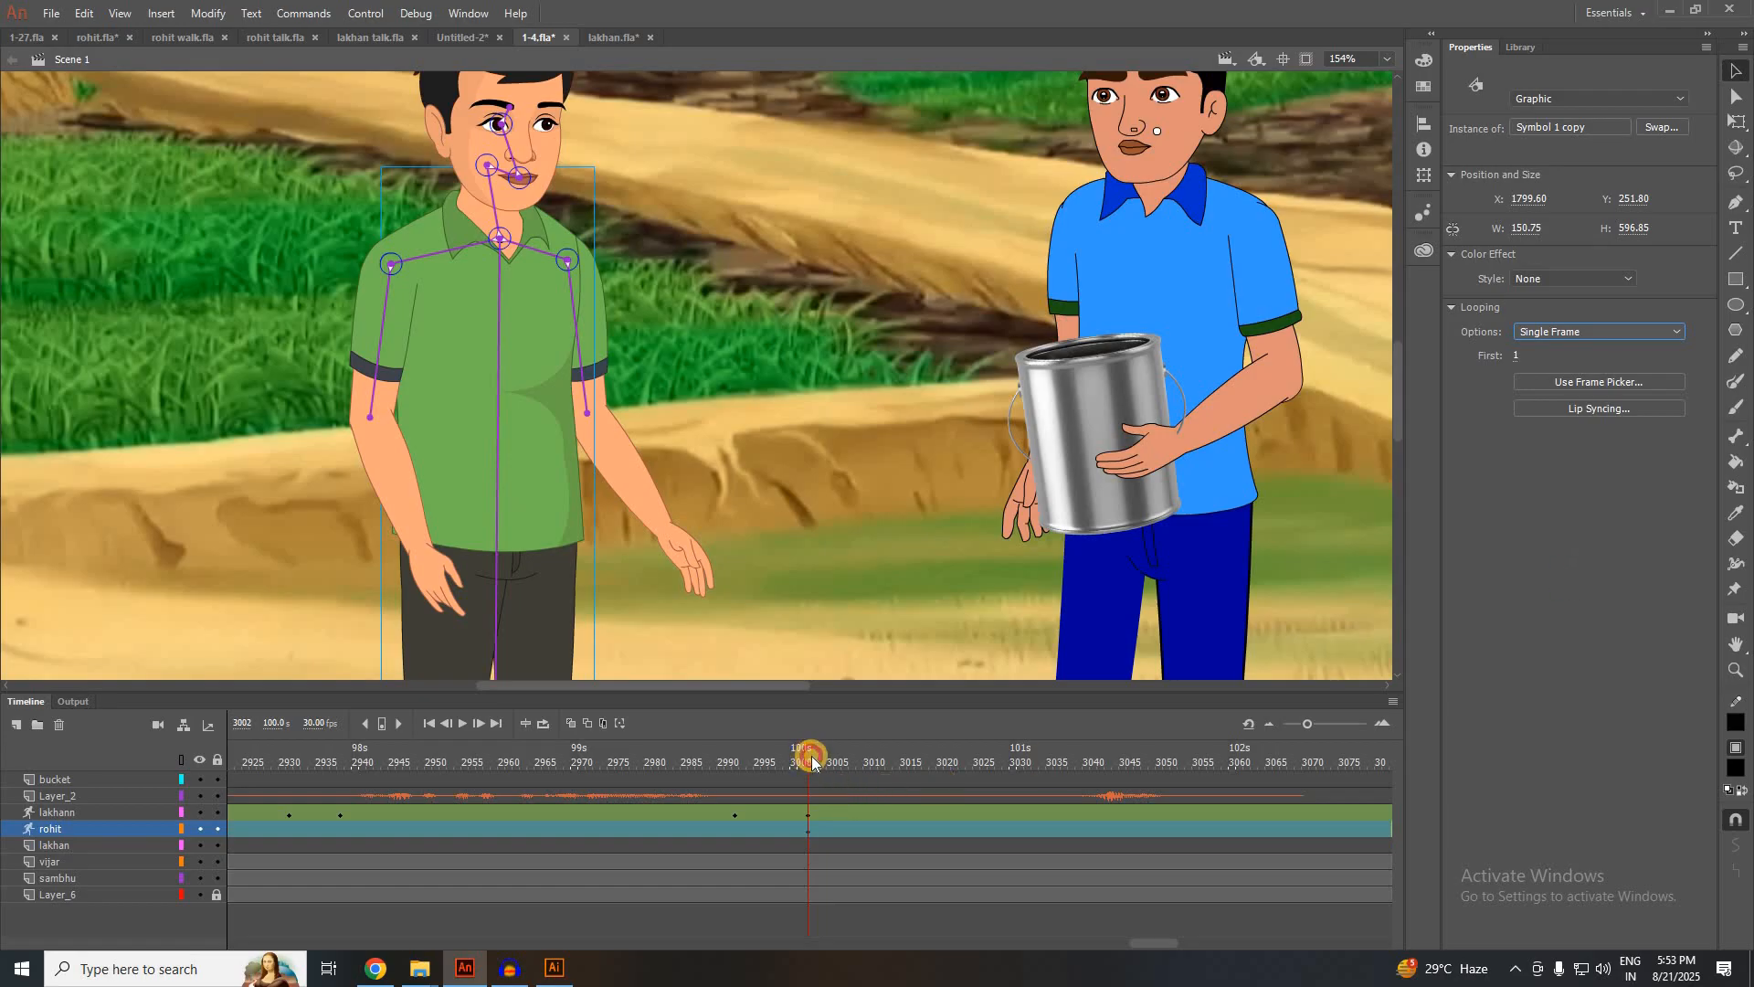
{"action": "left_click_drag", "start_coordinate": [828, 760], "coordinate": [864, 758]}
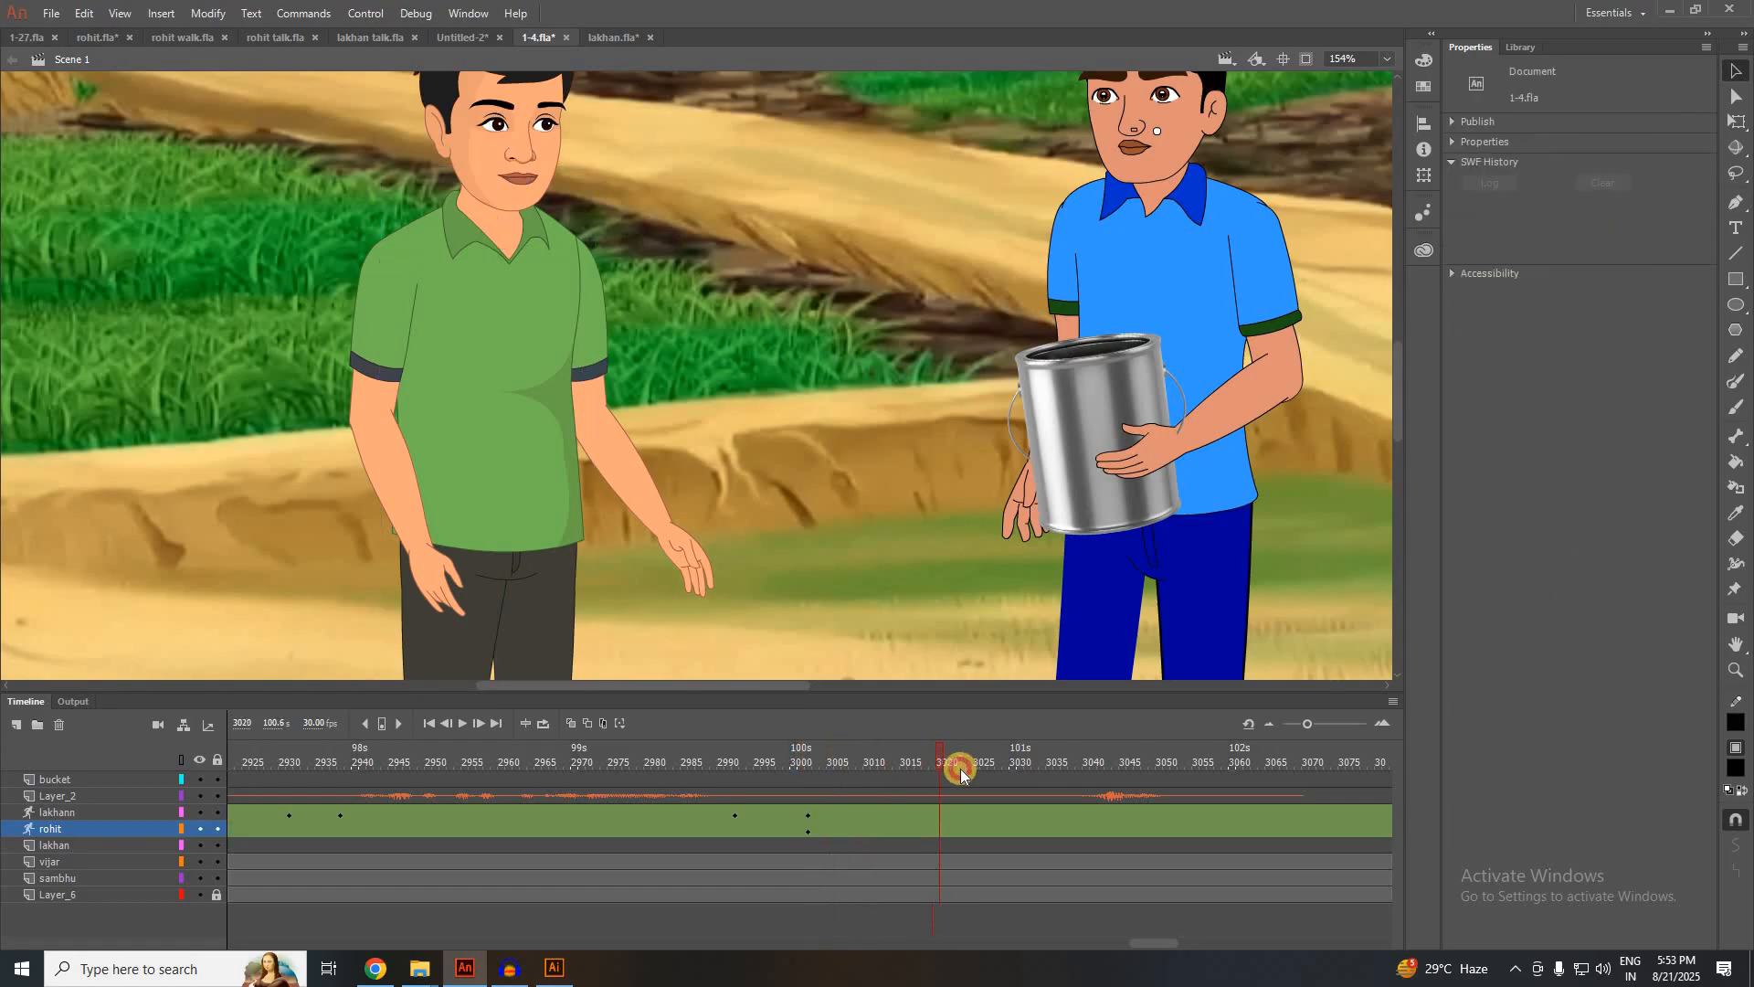
Check the green-shirted character's body instance and preview the scene between about frames 3020 and 3033
{"action": "left_click_drag", "start_coordinate": [1004, 775], "coordinate": [954, 772]}
{"action": "left_click", "coordinate": [519, 458]}
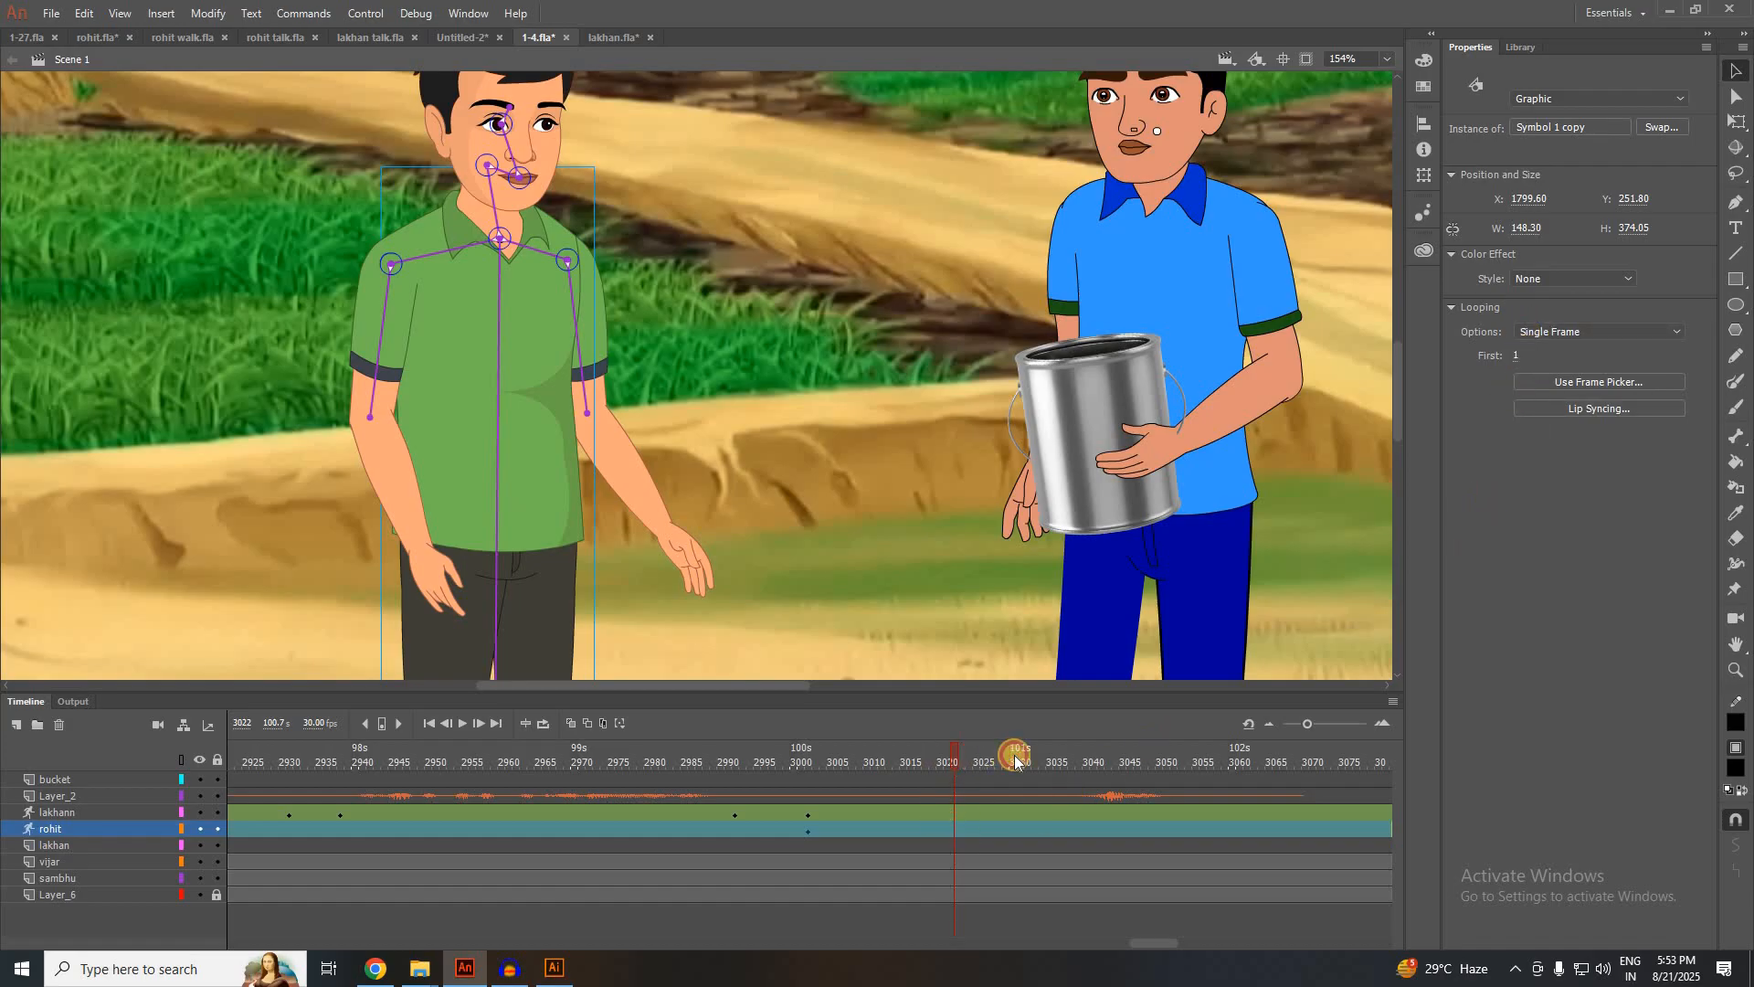
{"action": "left_click_drag", "start_coordinate": [1014, 755], "coordinate": [979, 764]}
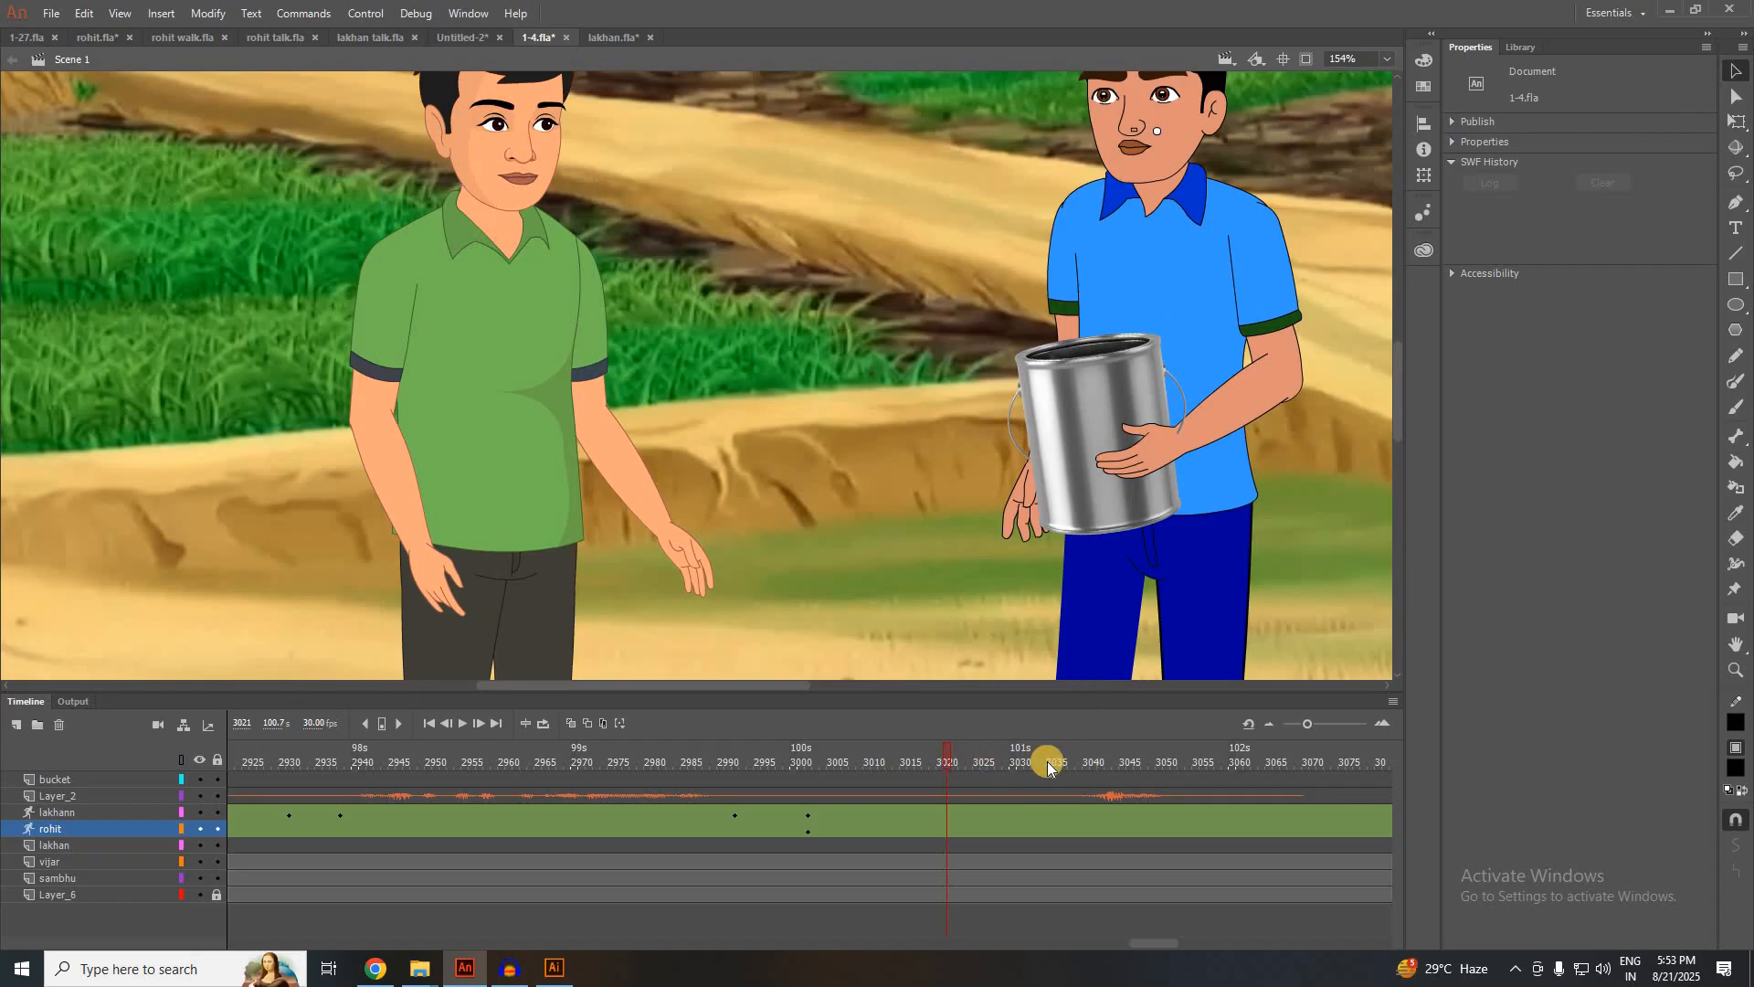
{"action": "left_click_drag", "start_coordinate": [1016, 761], "coordinate": [1033, 755]}
{"action": "left_click_drag", "start_coordinate": [1144, 943], "coordinate": [1158, 942]}
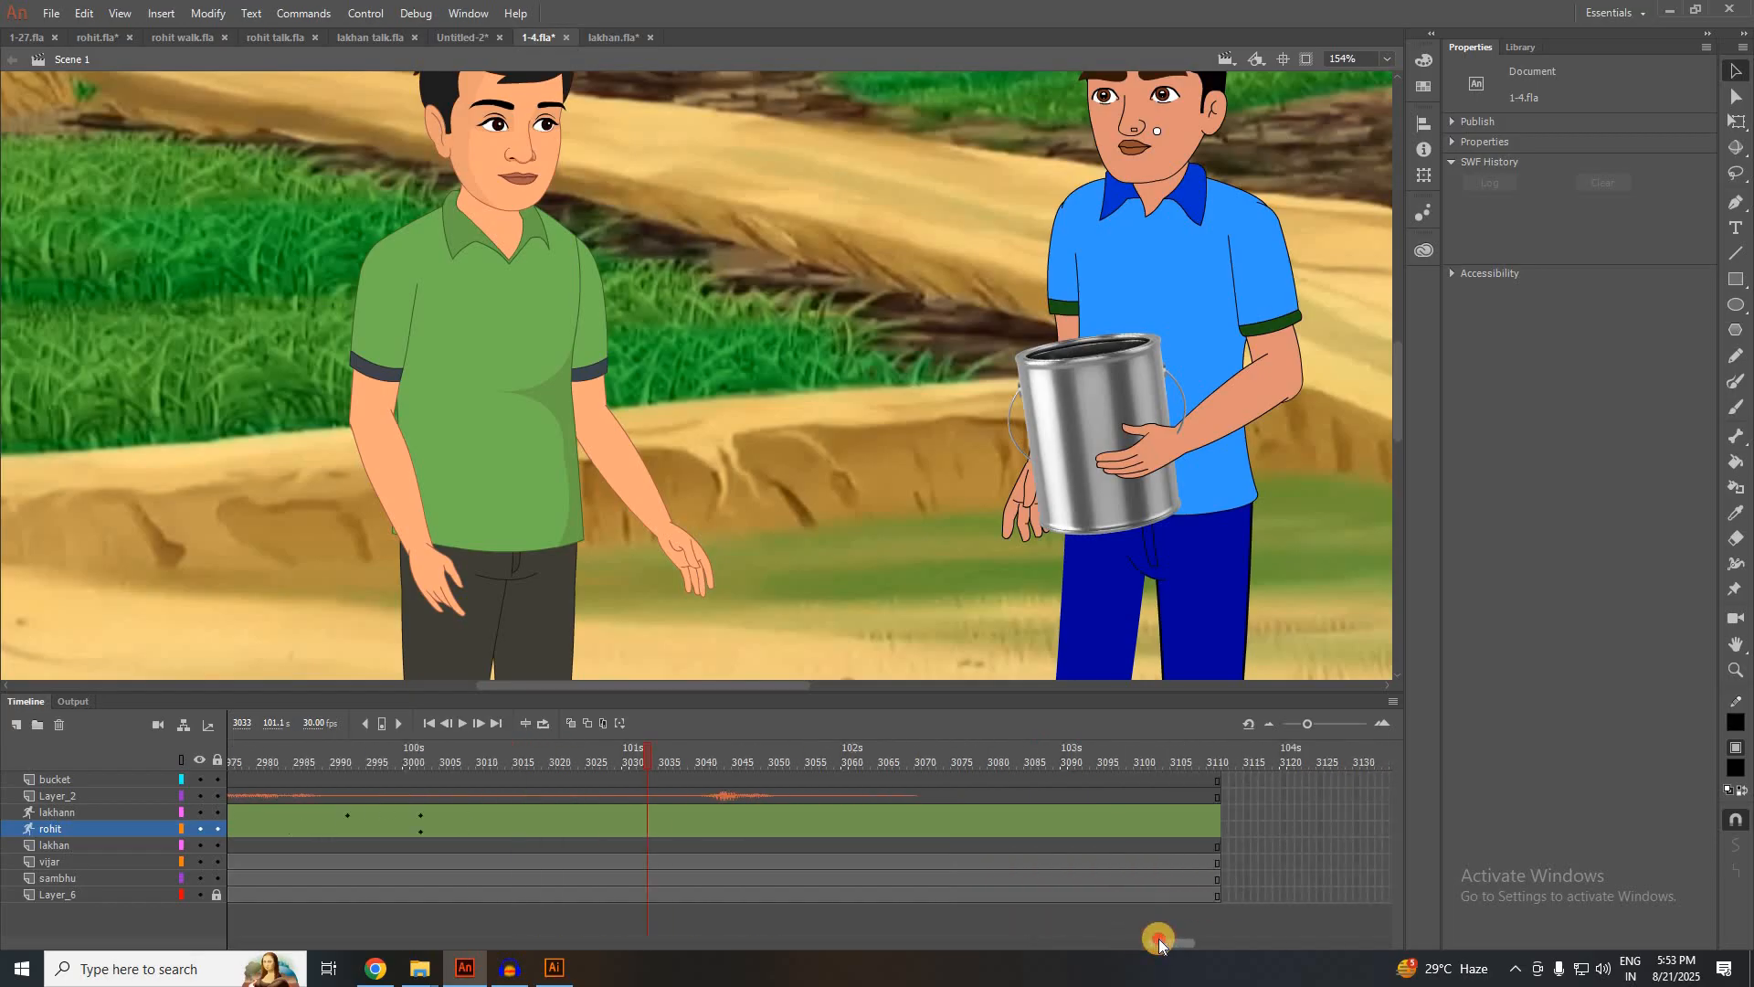
{"action": "left_click", "coordinate": [464, 725]}
Add a keyframe at frame 3034 of the lakhann layer and set his mouth instance's looping to Loop
{"action": "left_click", "coordinate": [665, 764]}
{"action": "left_click_drag", "start_coordinate": [665, 764], "coordinate": [655, 765]}
{"action": "left_click", "coordinate": [649, 820]}
{"action": "left_click", "coordinate": [657, 810]}
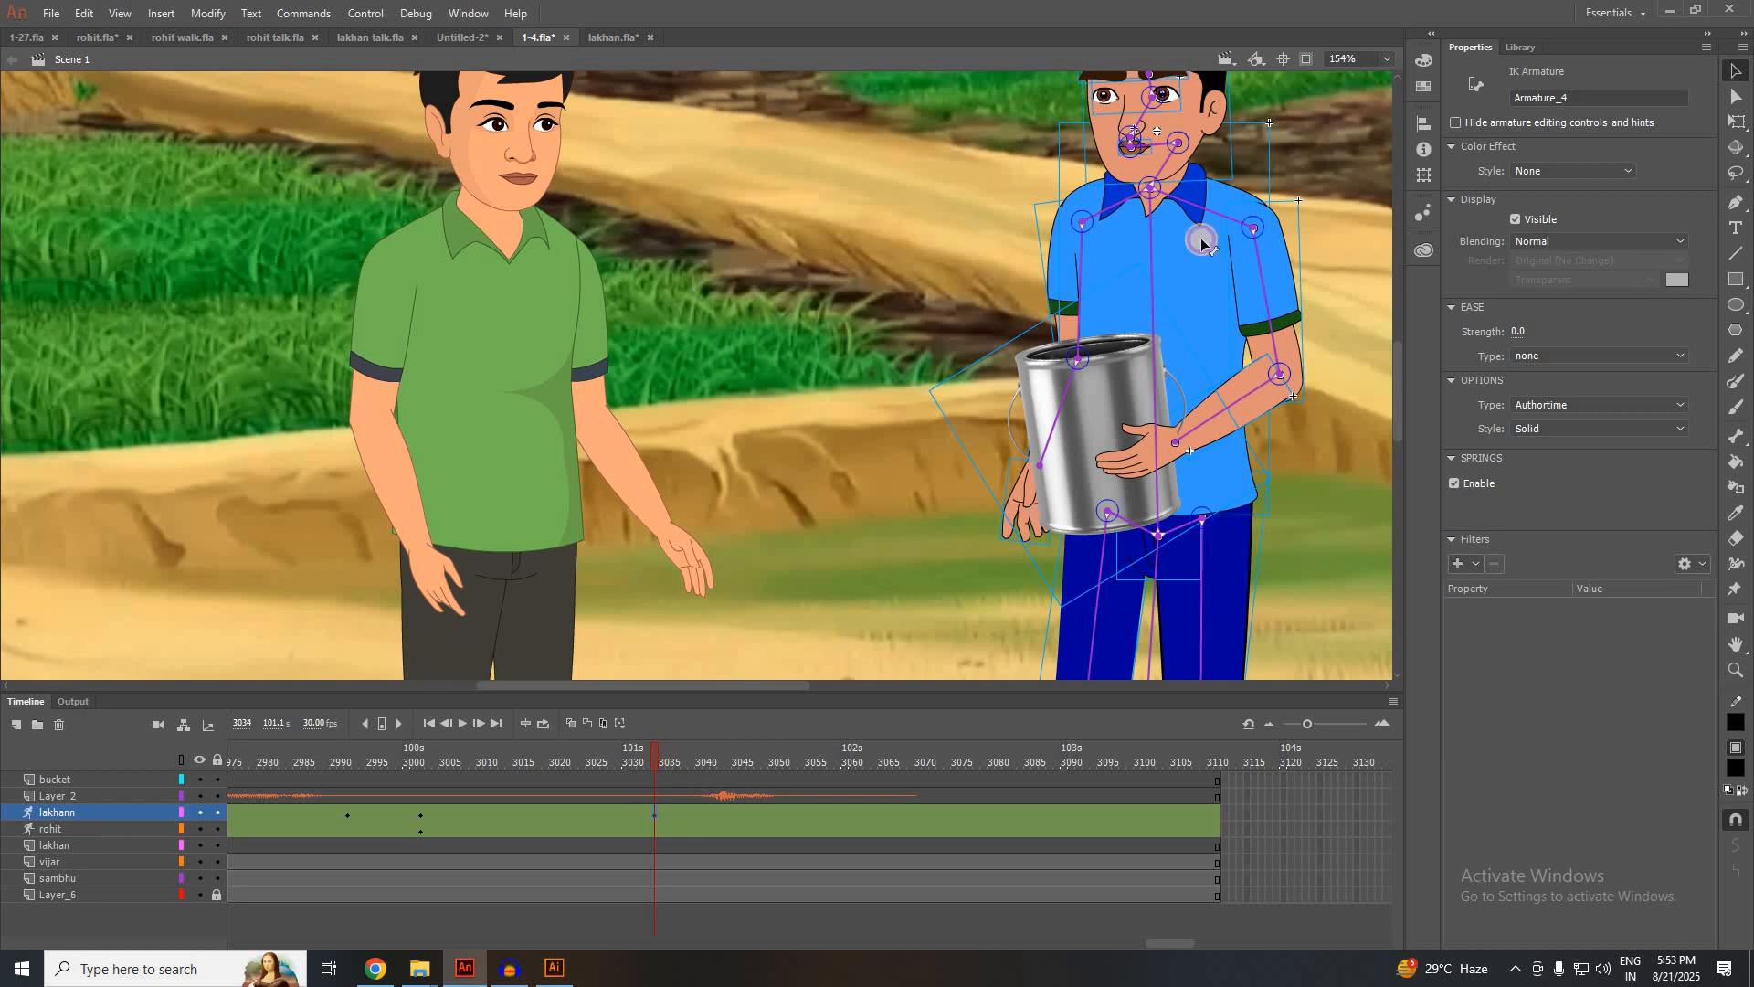
{"action": "key", "text": "F6"}
{"action": "left_click", "coordinate": [1130, 157]}
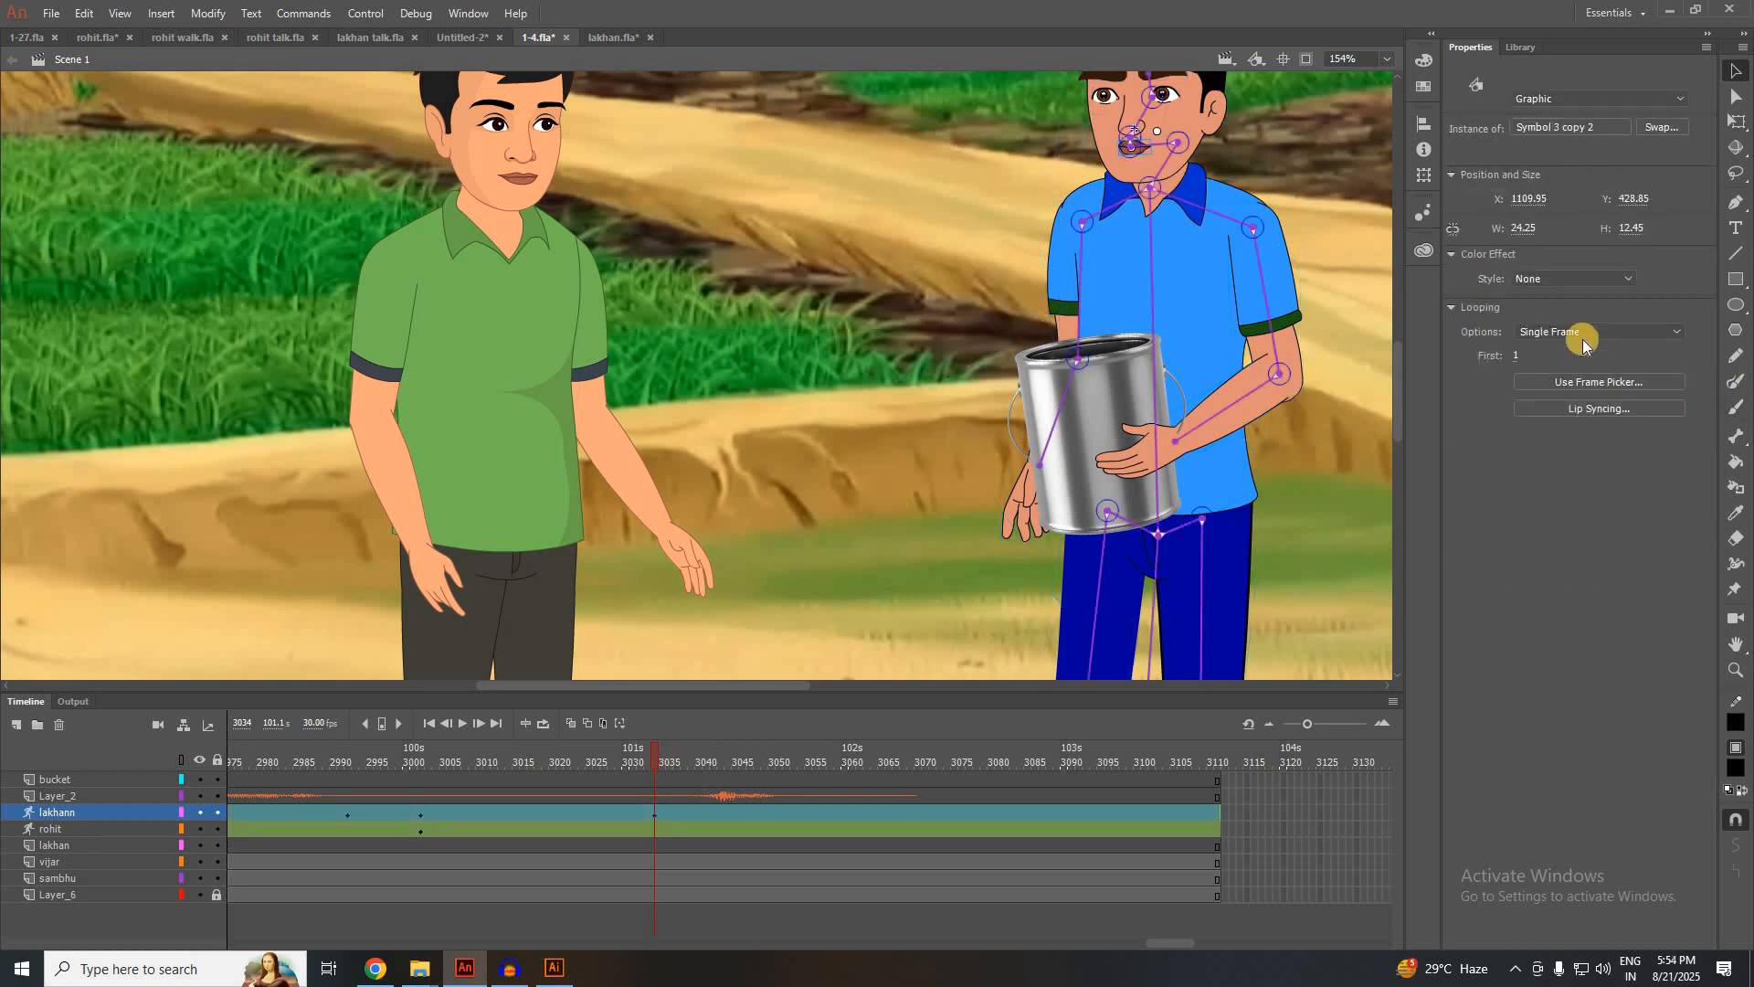
{"action": "left_click", "coordinate": [1573, 335]}
{"action": "left_click", "coordinate": [1559, 351]}
Add a keyframe at frame 3058 of the lakhann layer and set his mouth instance's looping to Single Frame
{"action": "left_click_drag", "start_coordinate": [846, 758], "coordinate": [830, 802]}
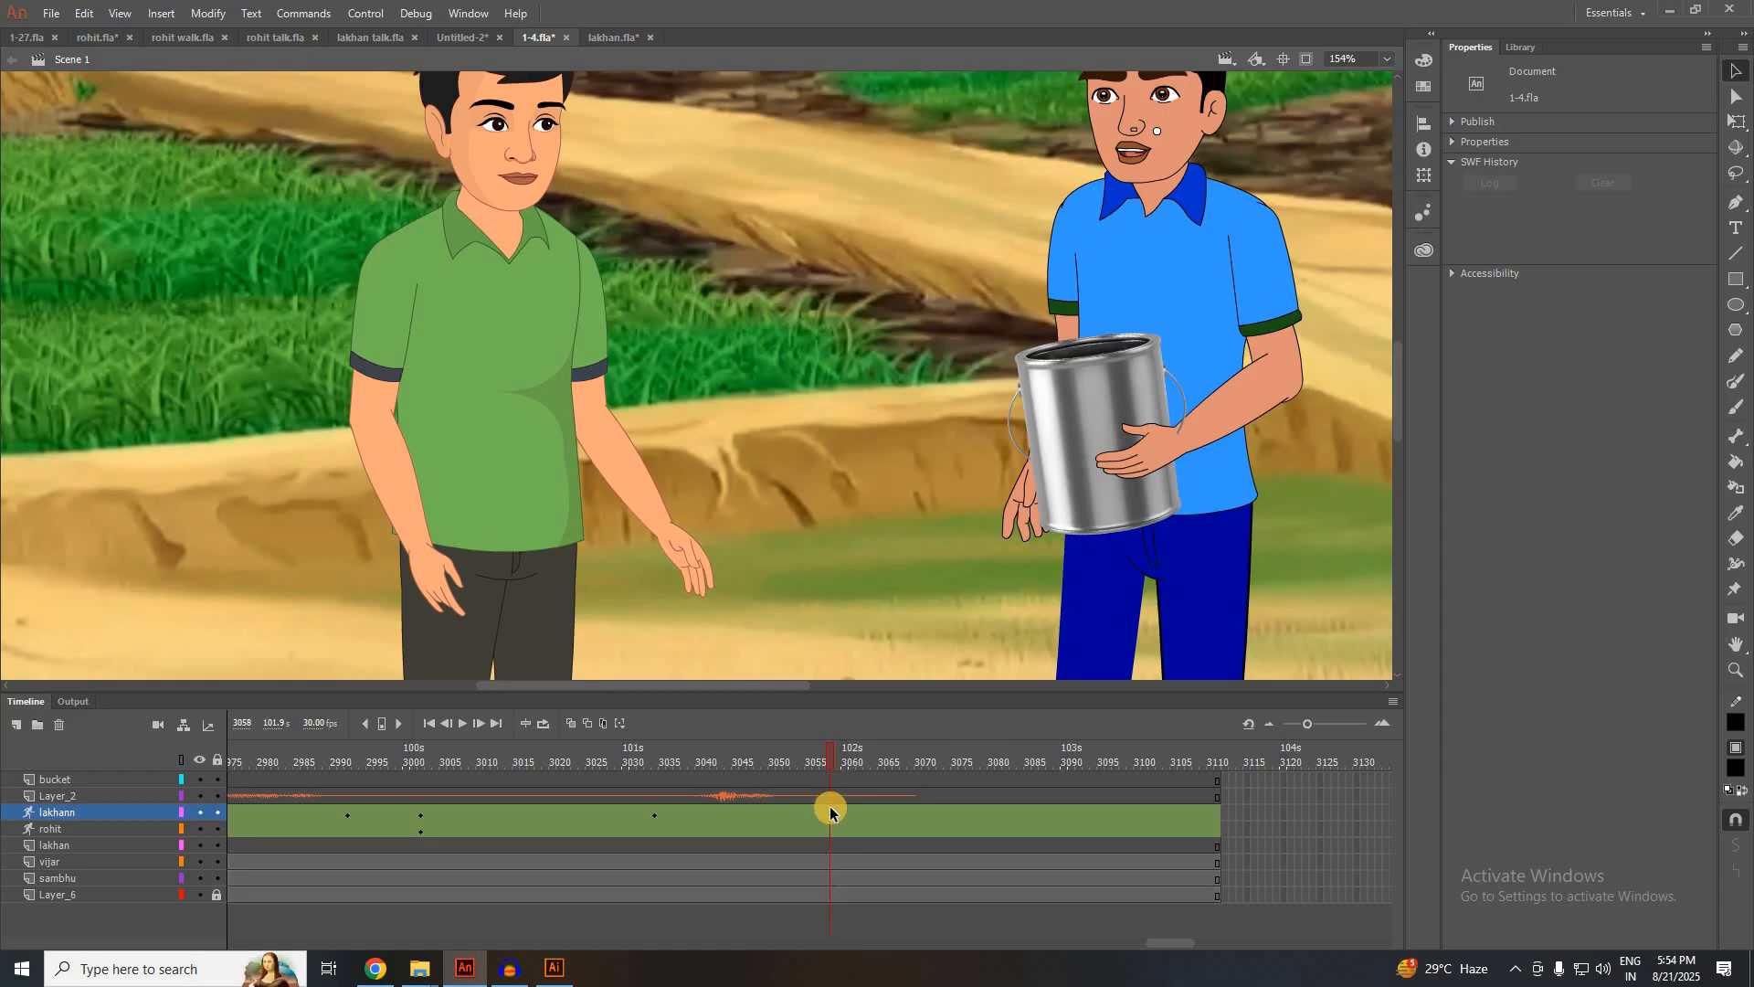
{"action": "left_click", "coordinate": [831, 809]}
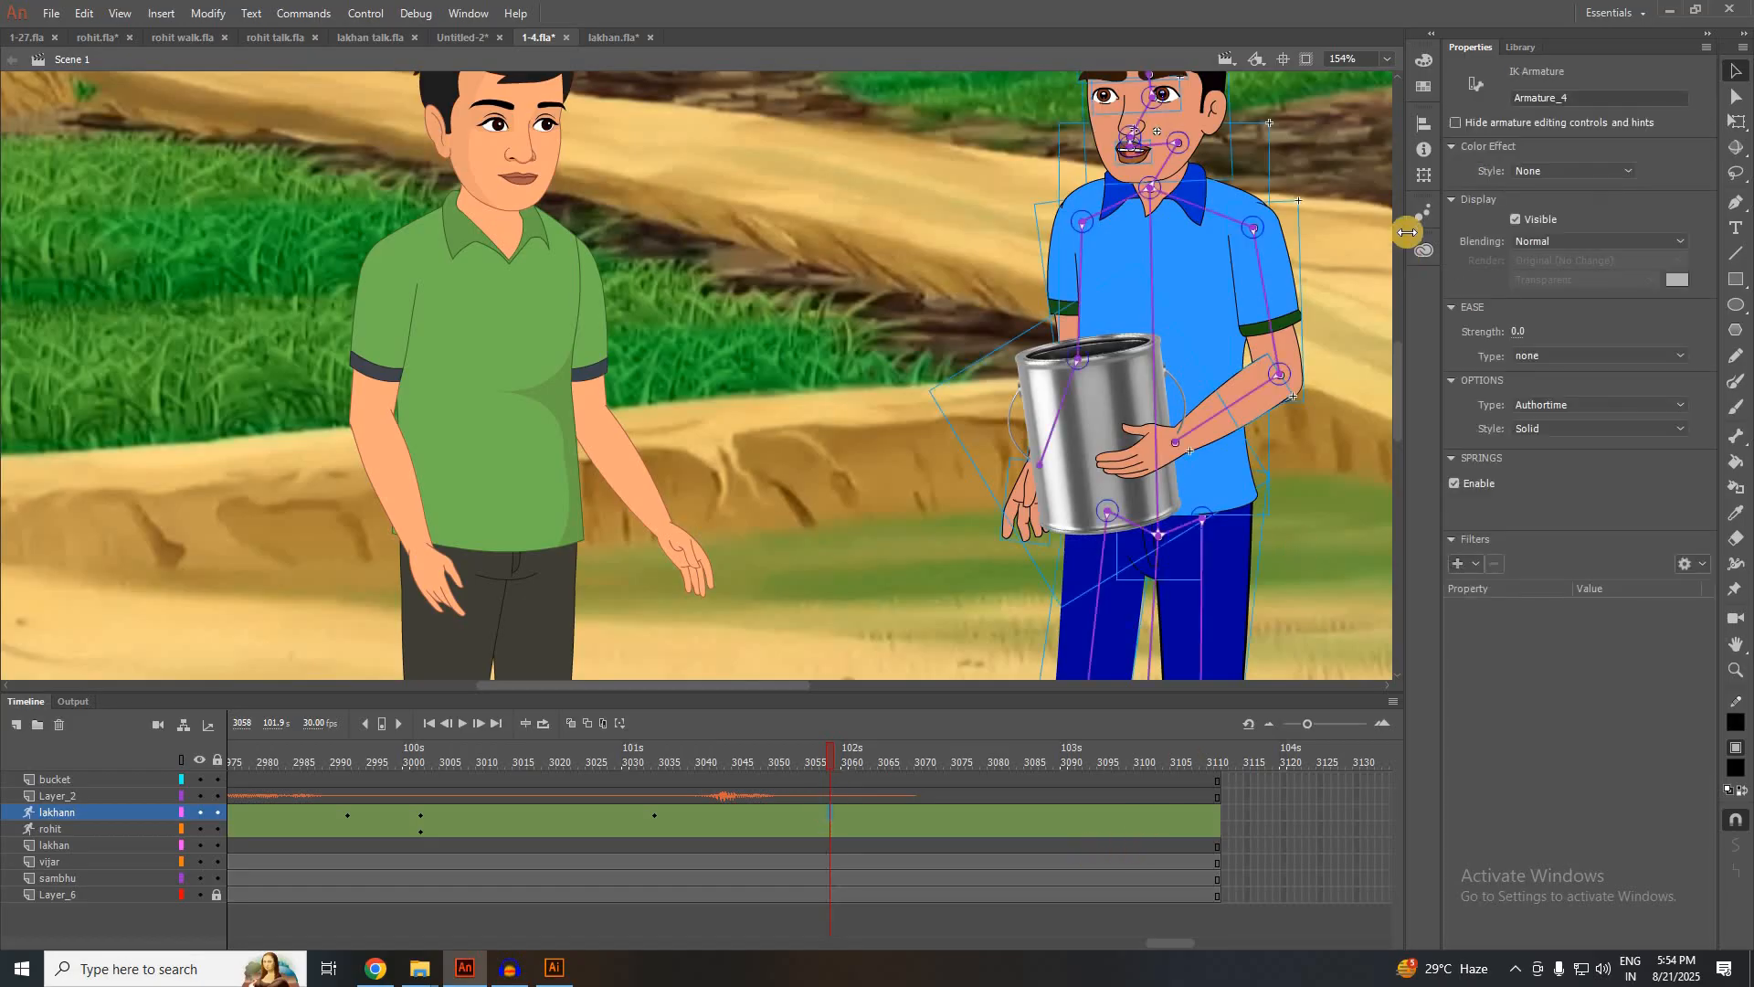
{"action": "left_click_drag", "start_coordinate": [1152, 170], "coordinate": [1149, 170]}
{"action": "left_click", "coordinate": [927, 209]}
{"action": "left_click", "coordinate": [1131, 163]}
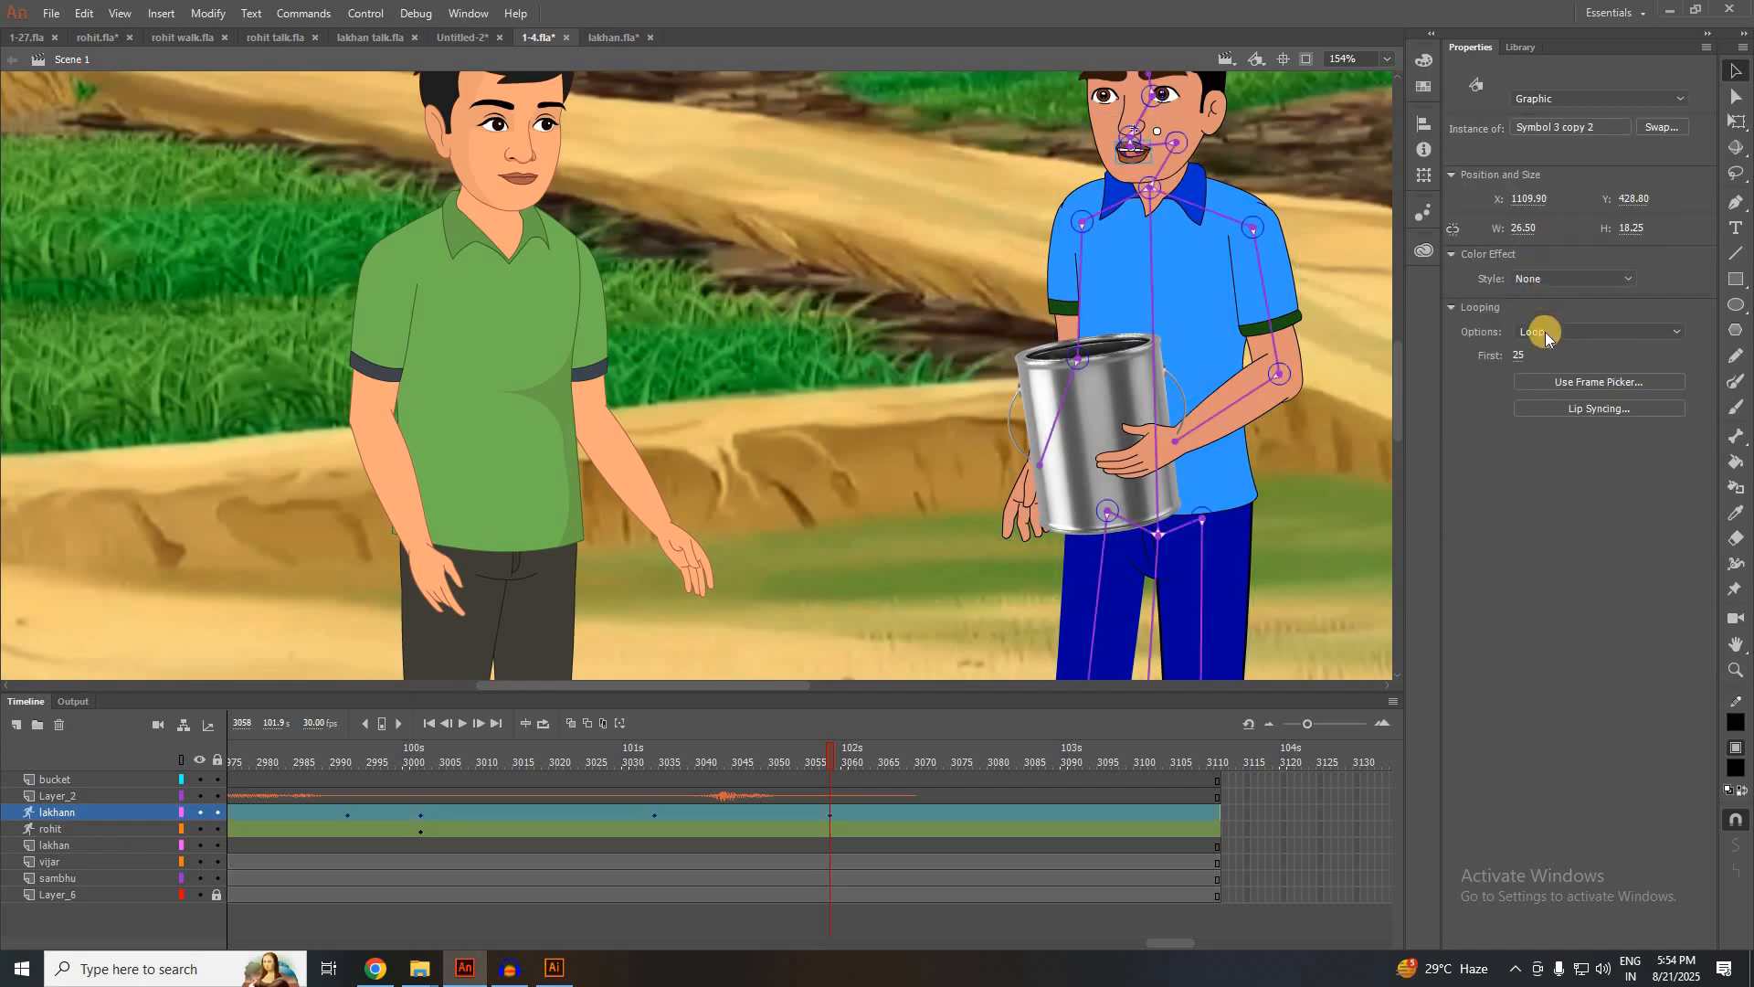
{"action": "left_click", "coordinate": [1544, 333]}
{"action": "left_click", "coordinate": [1554, 390]}
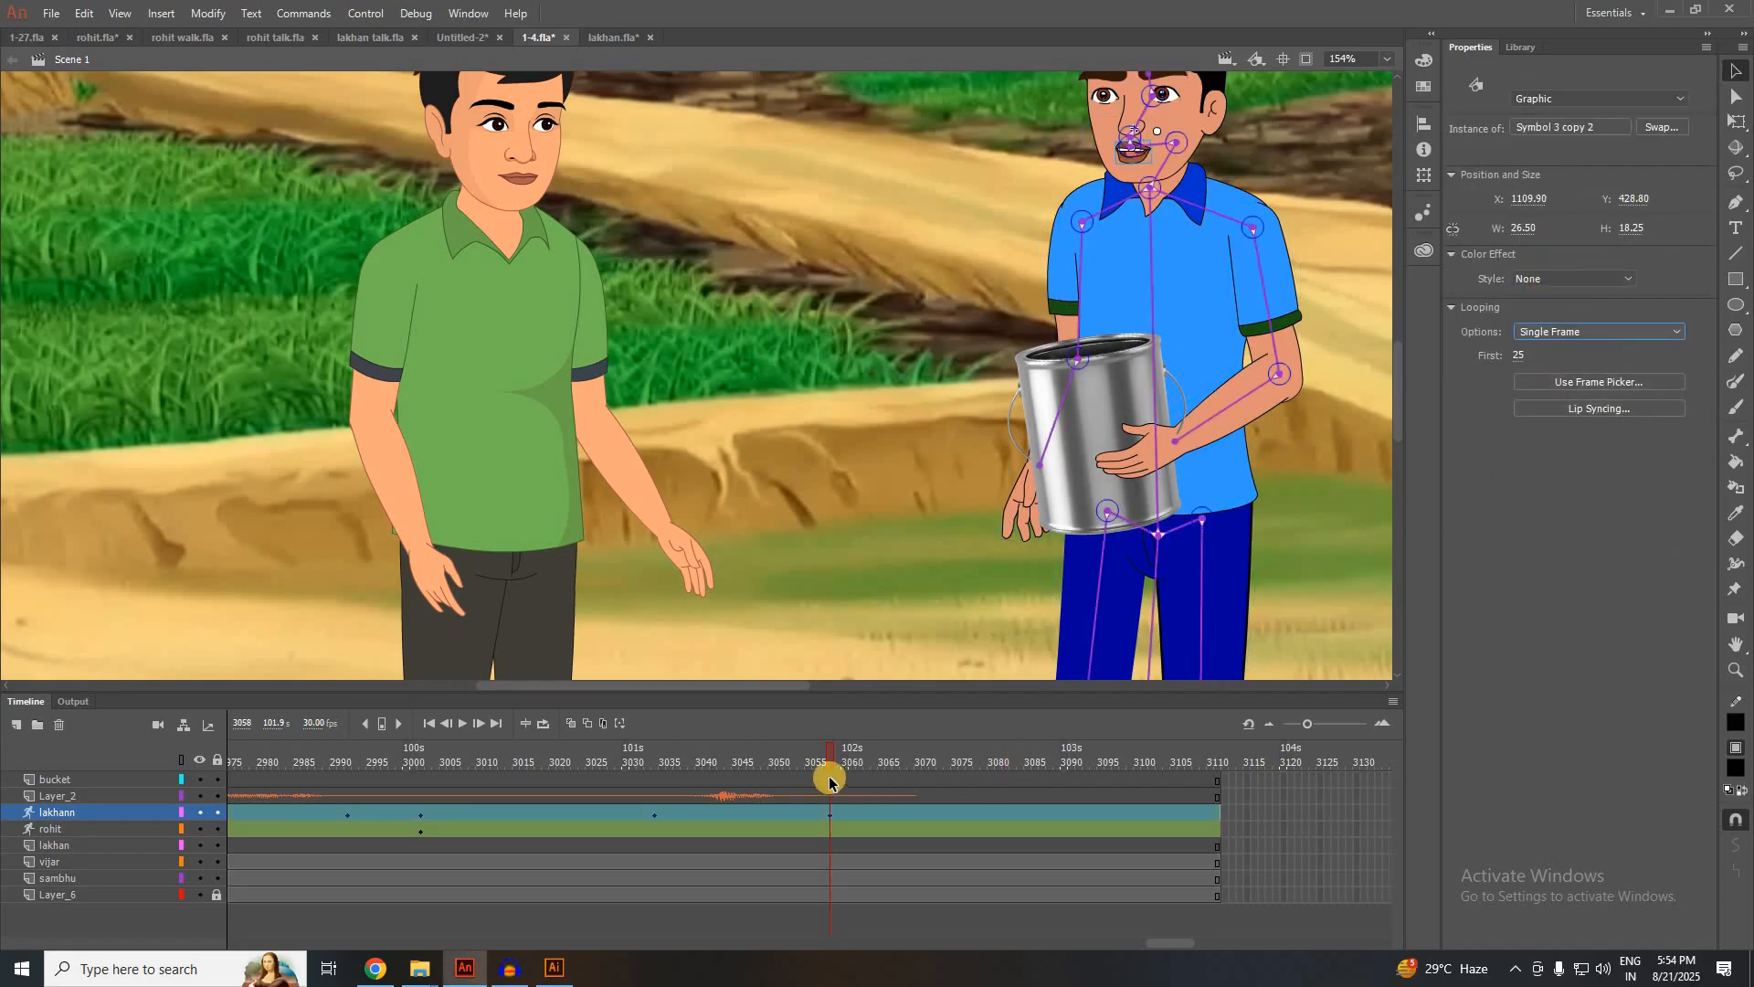
Pose the blue-shirted character's arm at frame 3058 so the bucket is thrust forward and tilted toward the green-shirted character
{"action": "left_click_drag", "start_coordinate": [1242, 416], "coordinate": [972, 332]}
{"action": "left_click_drag", "start_coordinate": [917, 278], "coordinate": [787, 283]}
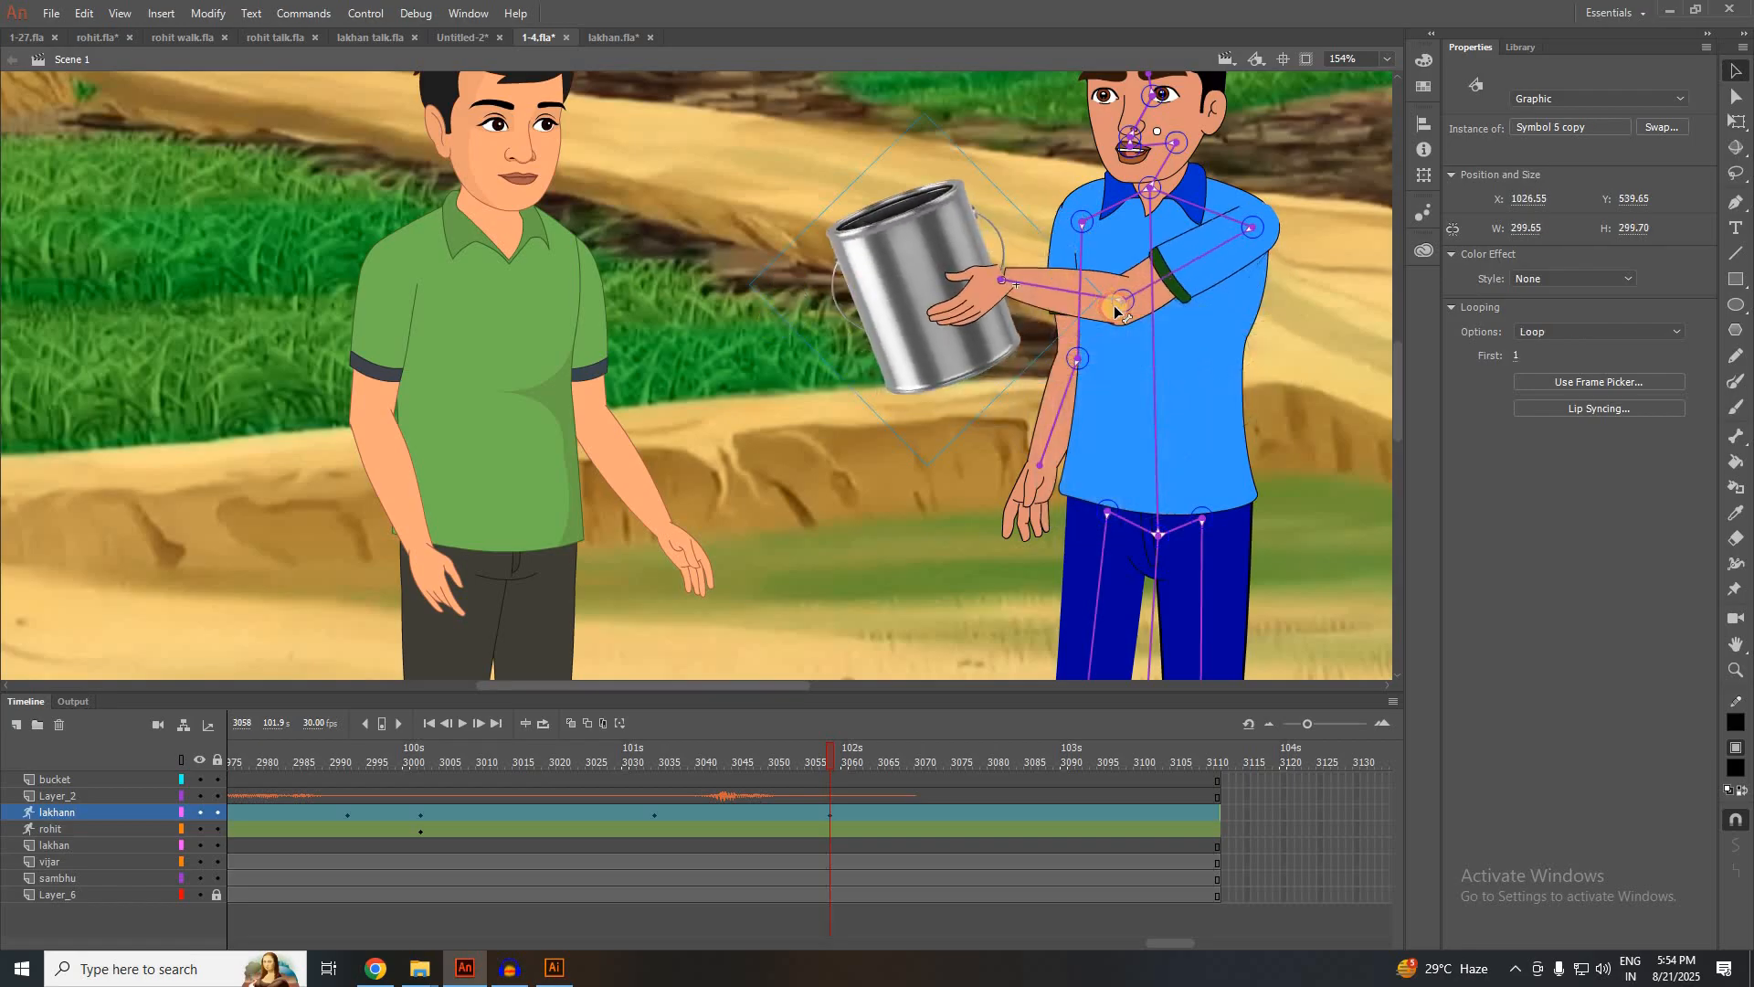
{"action": "left_click_drag", "start_coordinate": [1117, 308], "coordinate": [976, 421]}
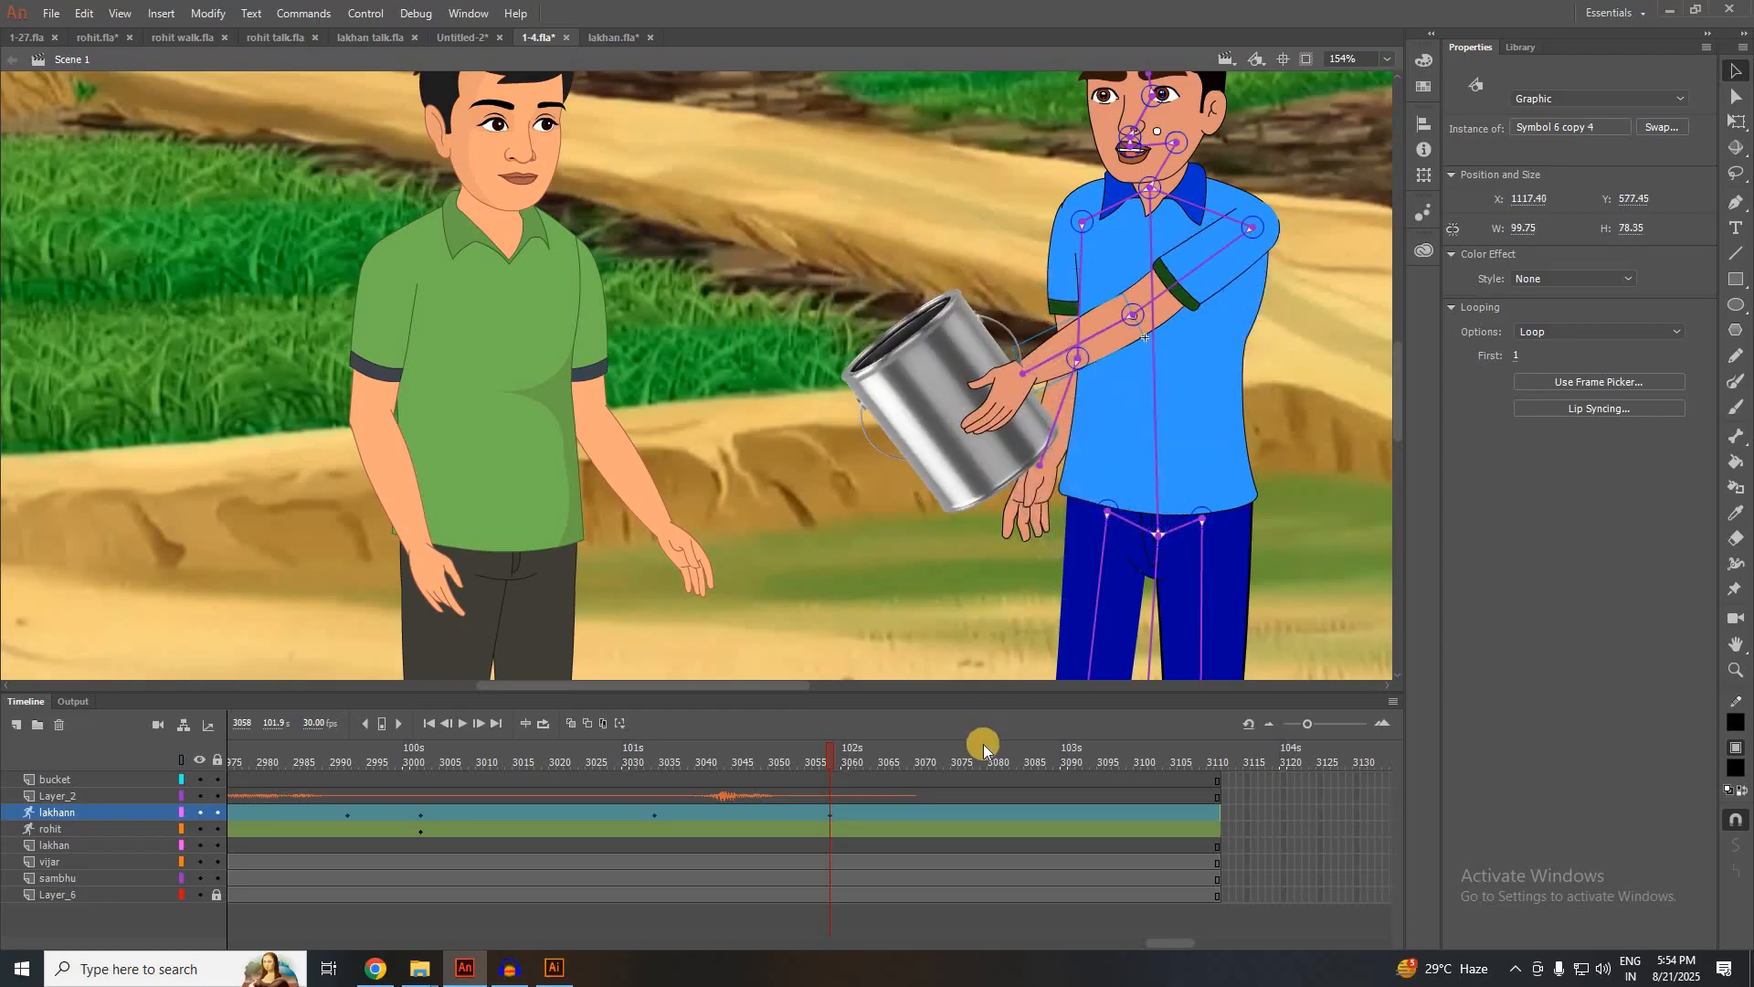
Retime the lakhann layer's arm swing by moving its two keyframes to about frames 3038 and 3050, playing it back to check
{"action": "left_click", "coordinate": [615, 765]}
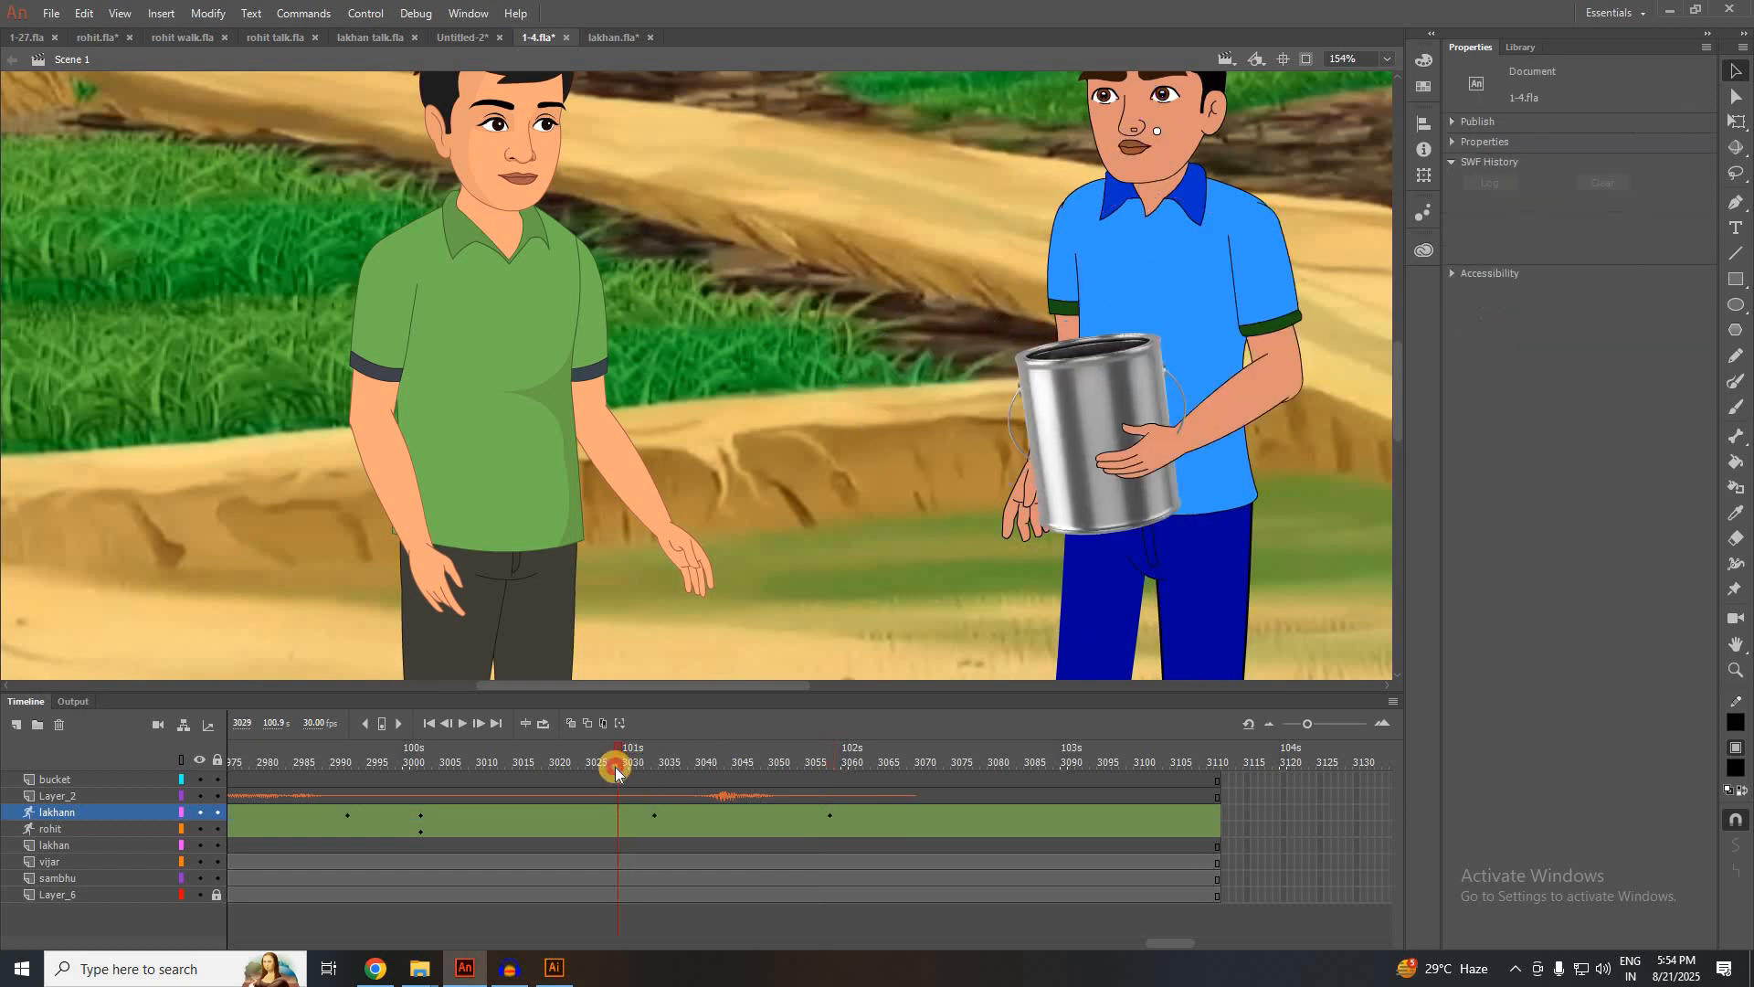
{"action": "left_click", "coordinate": [463, 731]}
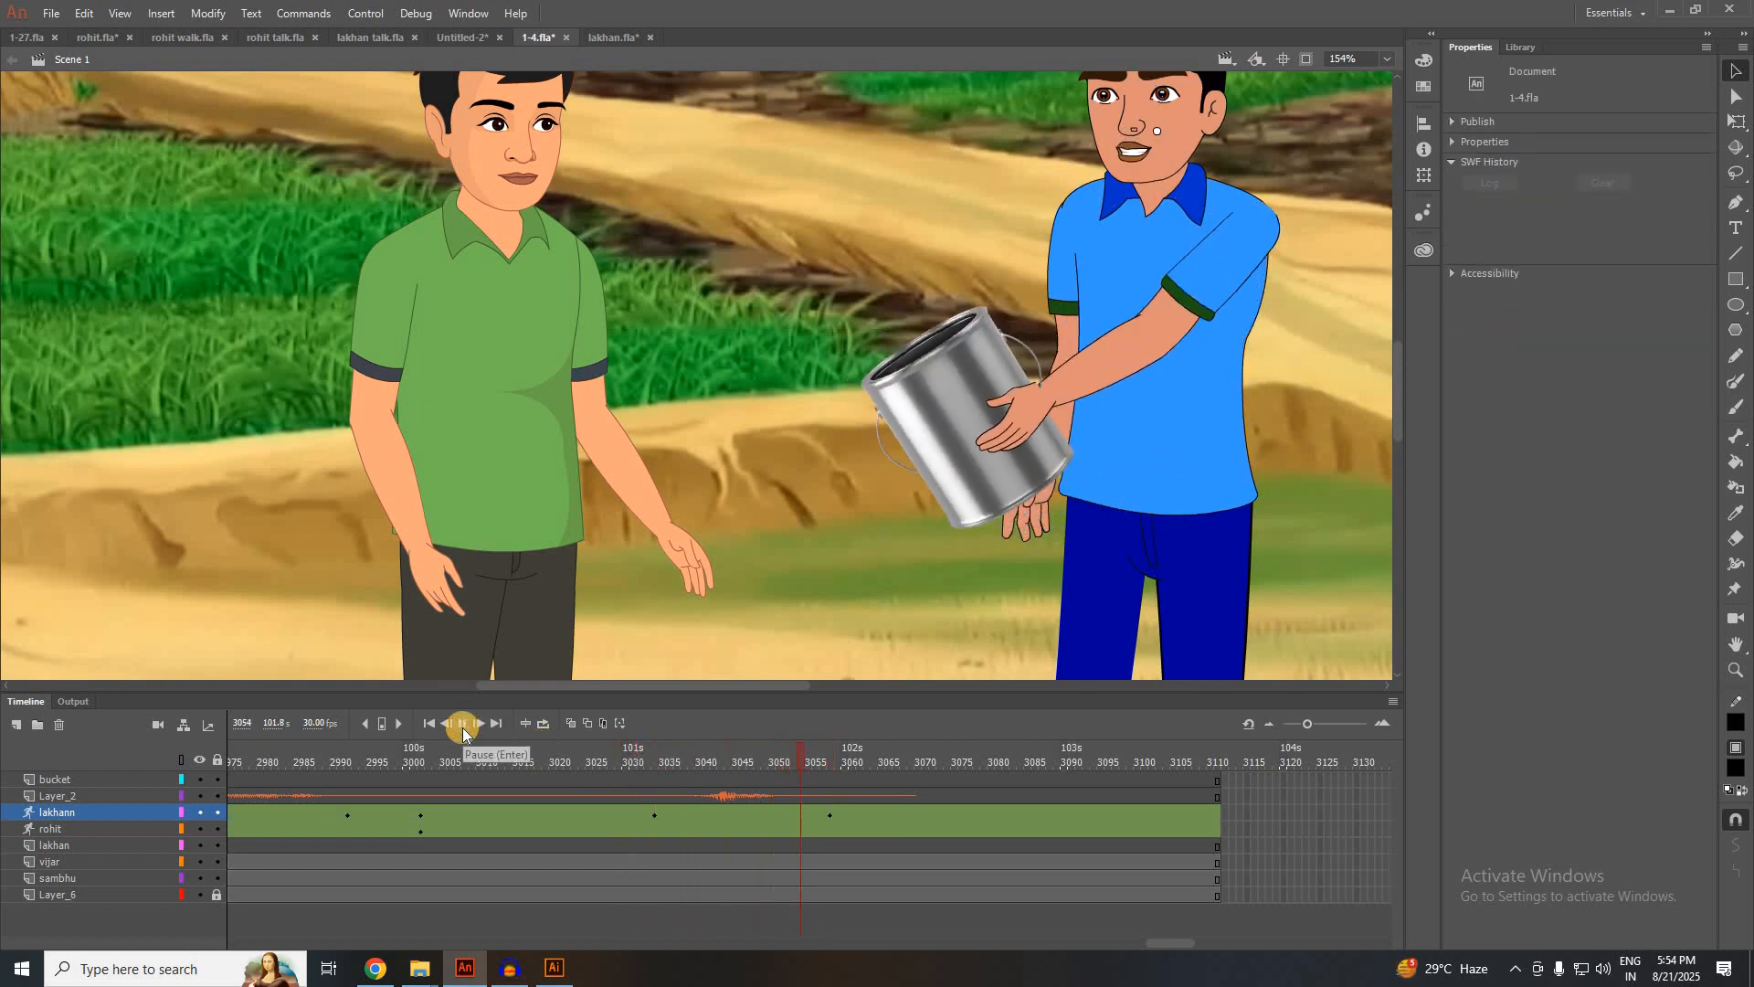
{"action": "left_click_drag", "start_coordinate": [728, 746], "coordinate": [837, 742]}
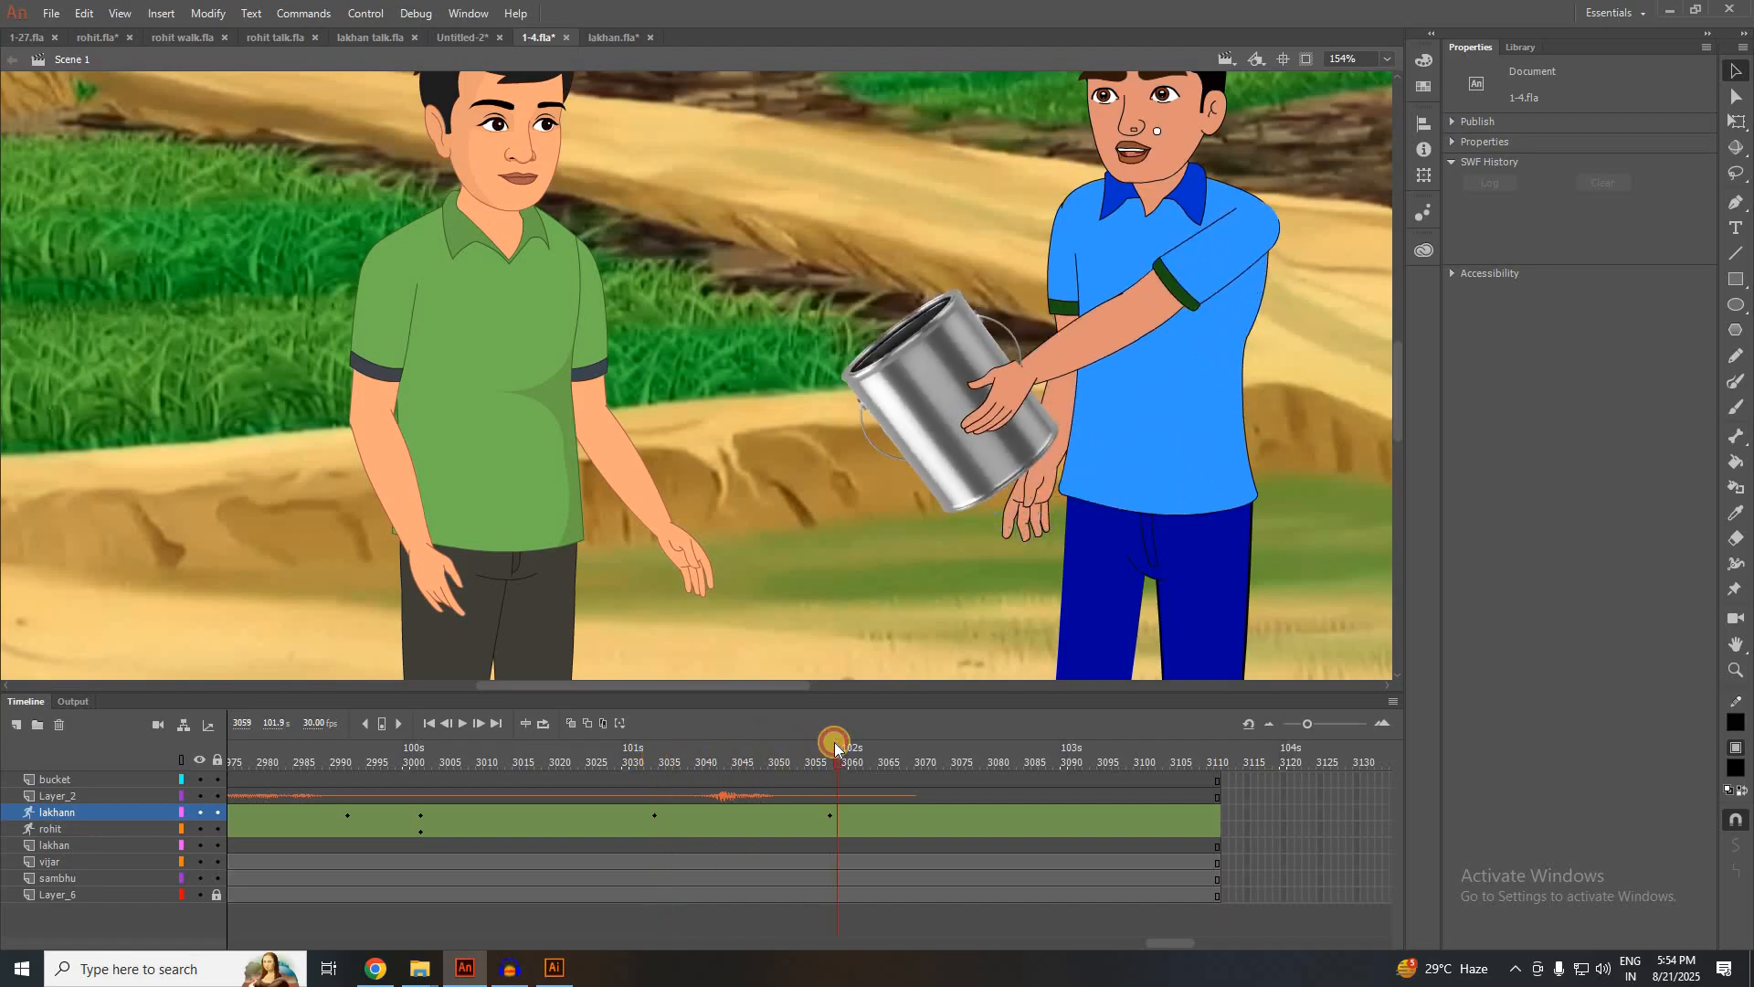
{"action": "left_click", "coordinate": [830, 815]}
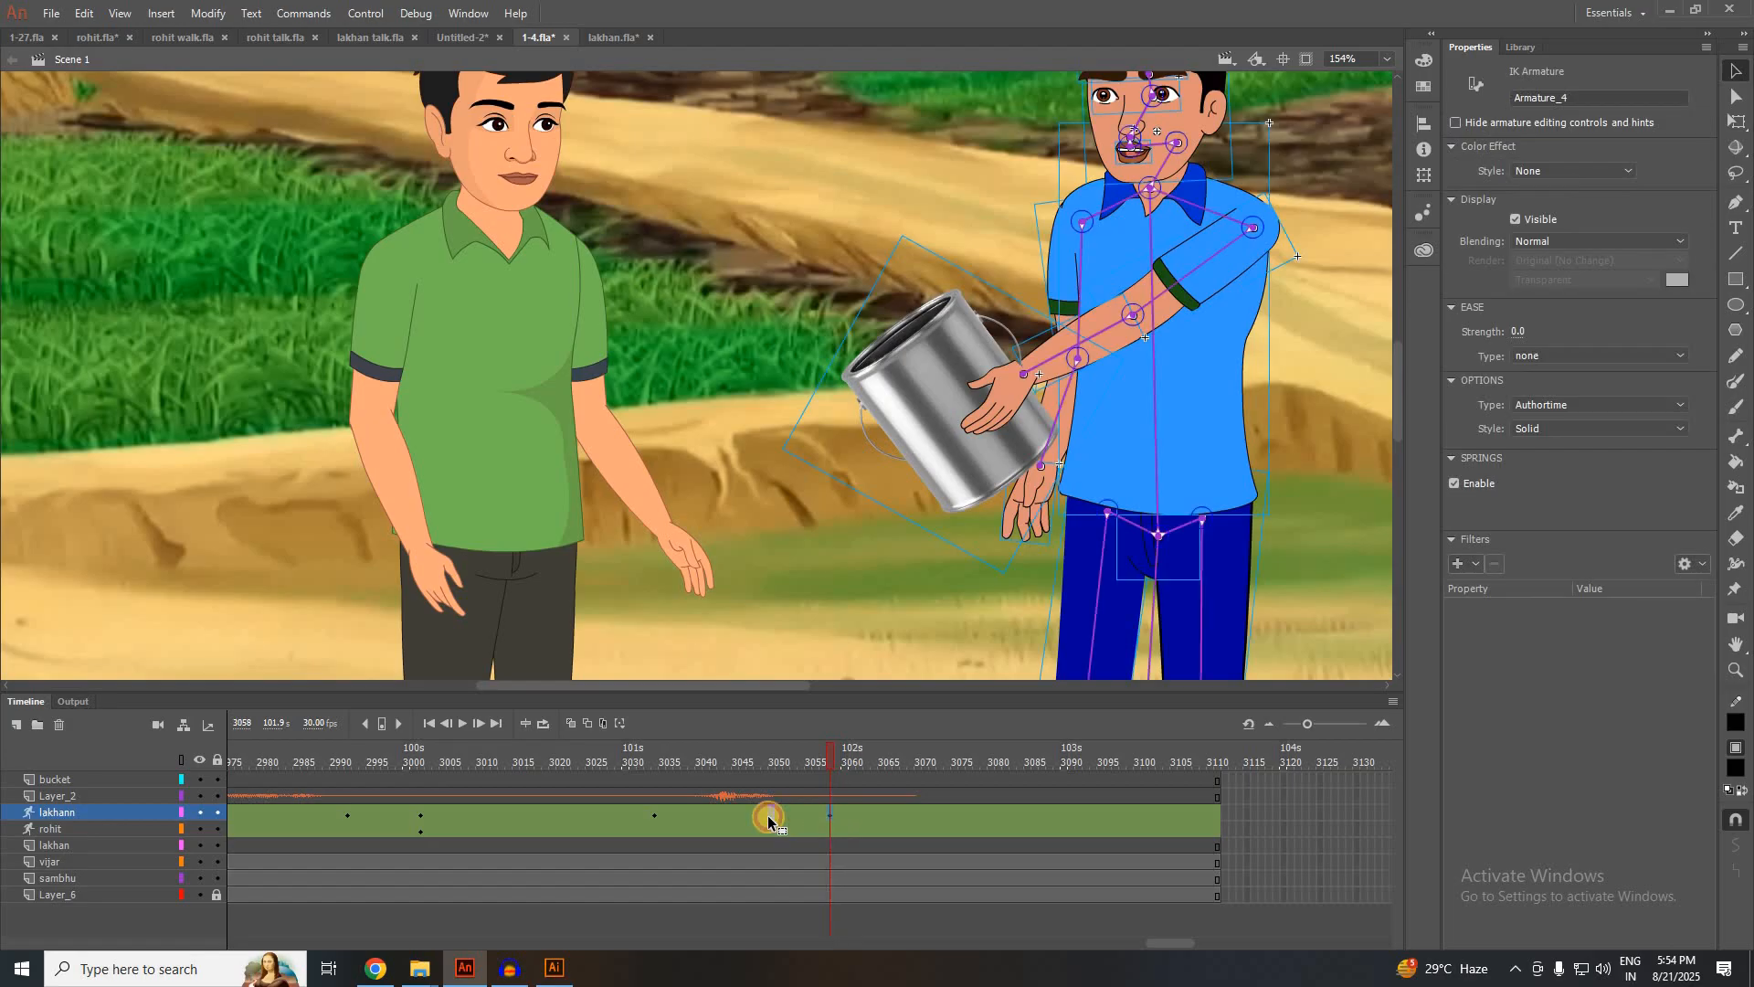
{"action": "left_click_drag", "start_coordinate": [768, 818], "coordinate": [770, 820]}
{"action": "left_click", "coordinate": [653, 816]}
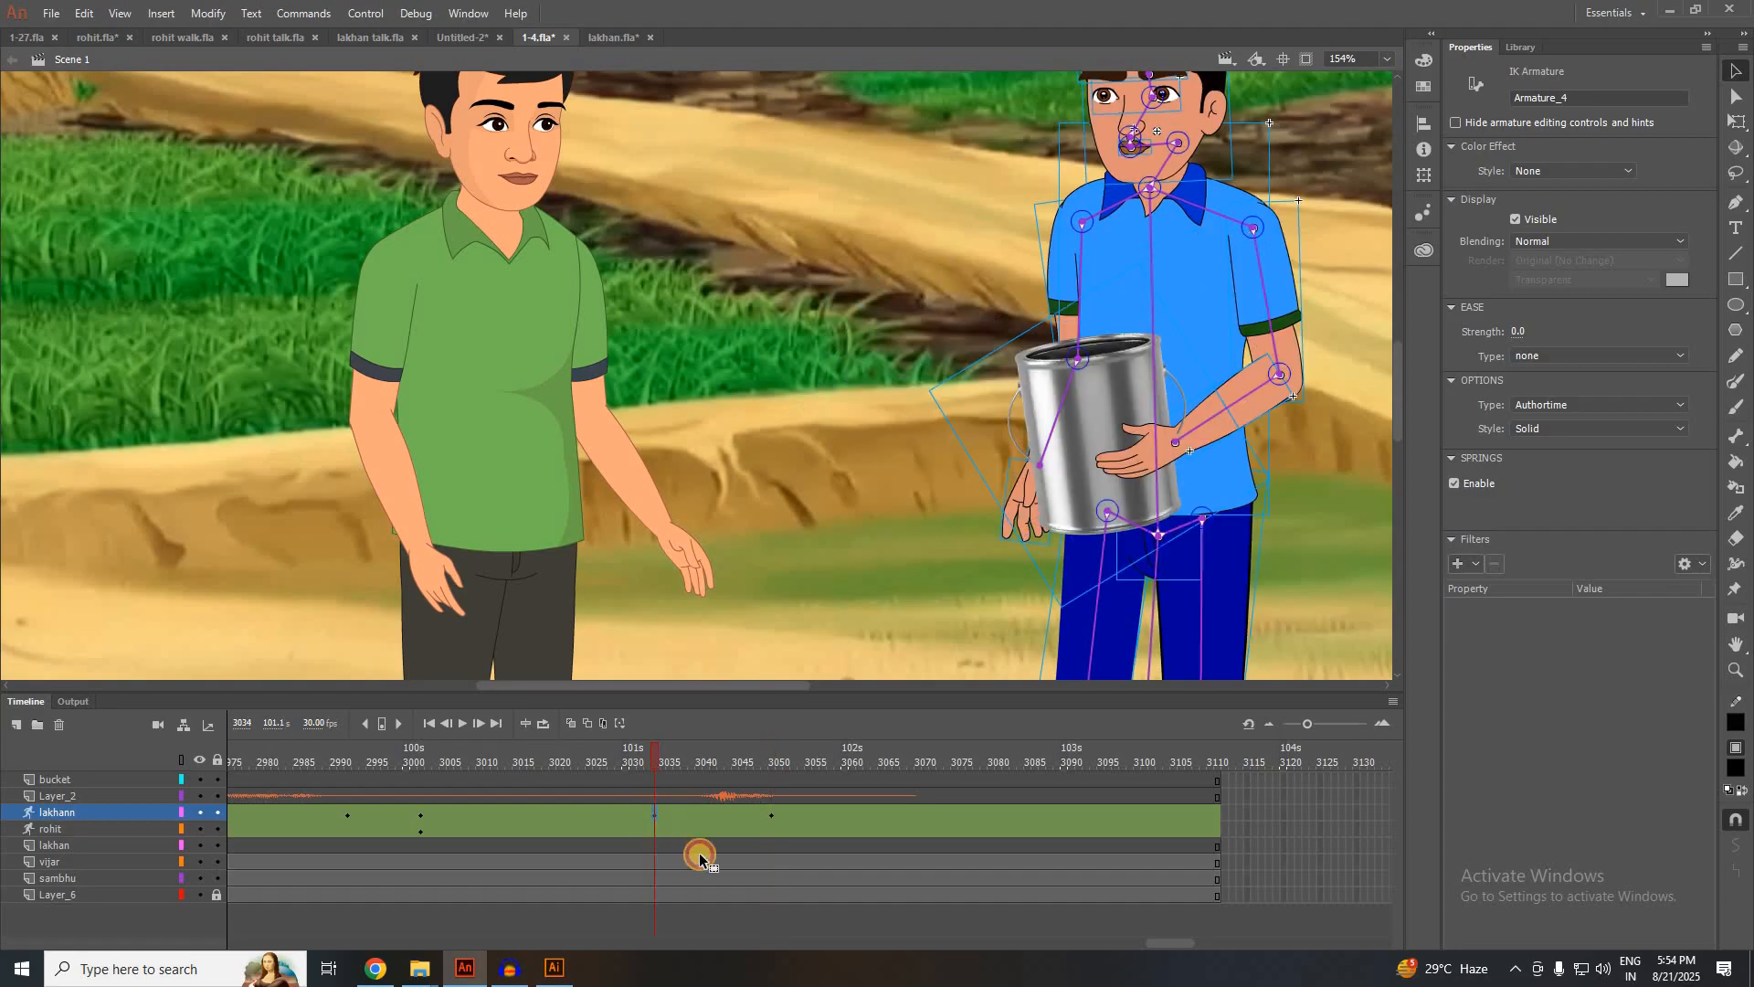
{"action": "left_click_drag", "start_coordinate": [700, 859], "coordinate": [682, 833]}
{"action": "mouse_move", "coordinate": [674, 763]}
{"action": "left_mouse_down"}
{"action": "mouse_move", "coordinate": [768, 763]}
{"action": "mouse_move", "coordinate": [662, 773]}
{"action": "left_mouse_up"}
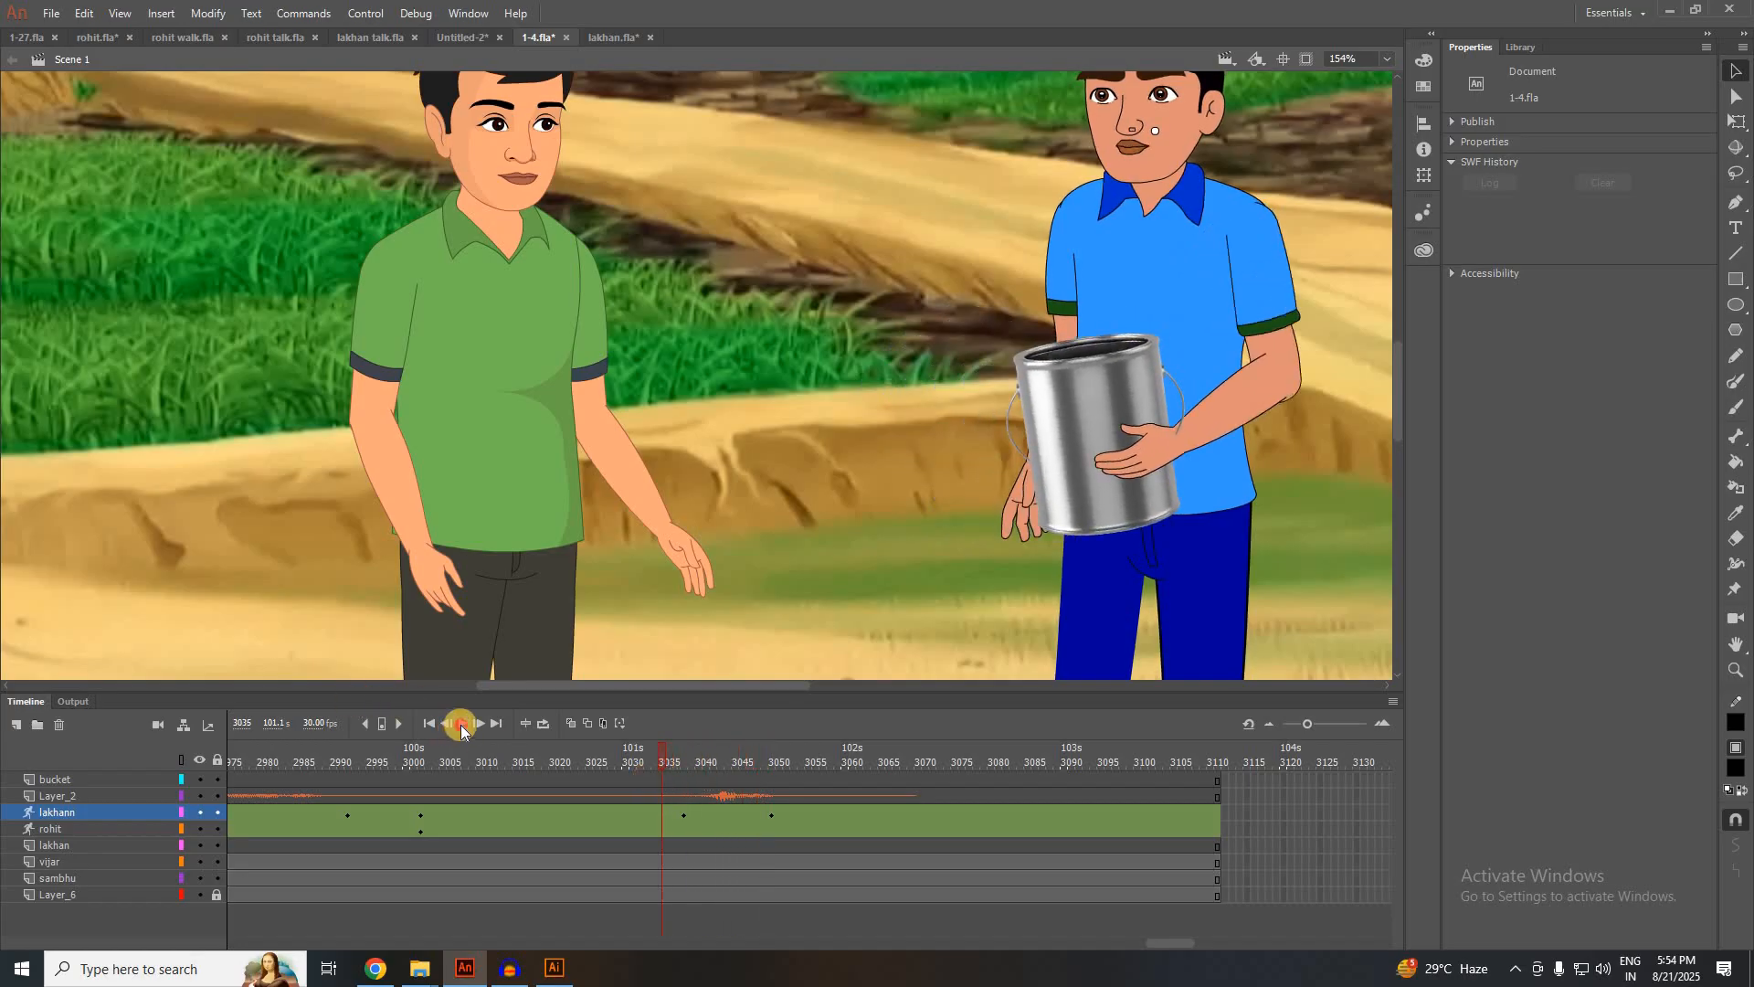
{"action": "left_click", "coordinate": [459, 727]}
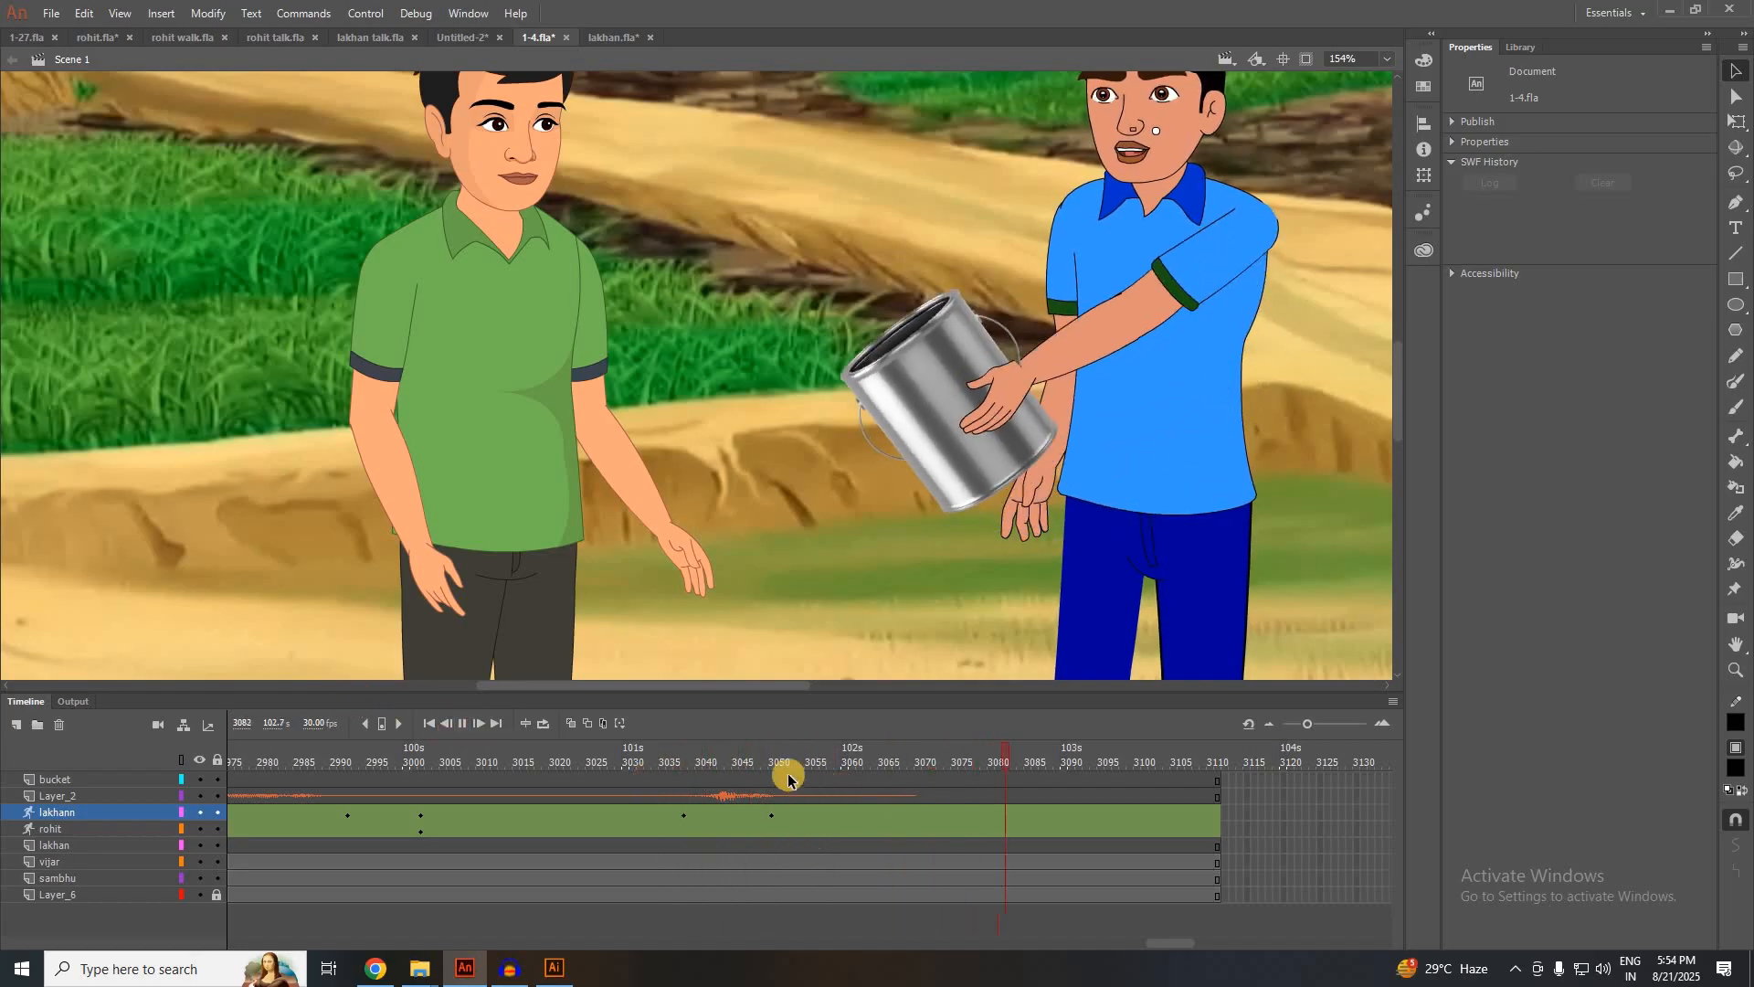
Add a new layer directly below Layer_2 and give it a blank keyframe at frame 3052
{"action": "mouse_move", "coordinate": [803, 773]}
{"action": "left_mouse_down"}
{"action": "mouse_move", "coordinate": [643, 781]}
{"action": "mouse_move", "coordinate": [787, 771]}
{"action": "left_mouse_up"}
{"action": "left_click", "coordinate": [101, 793]}
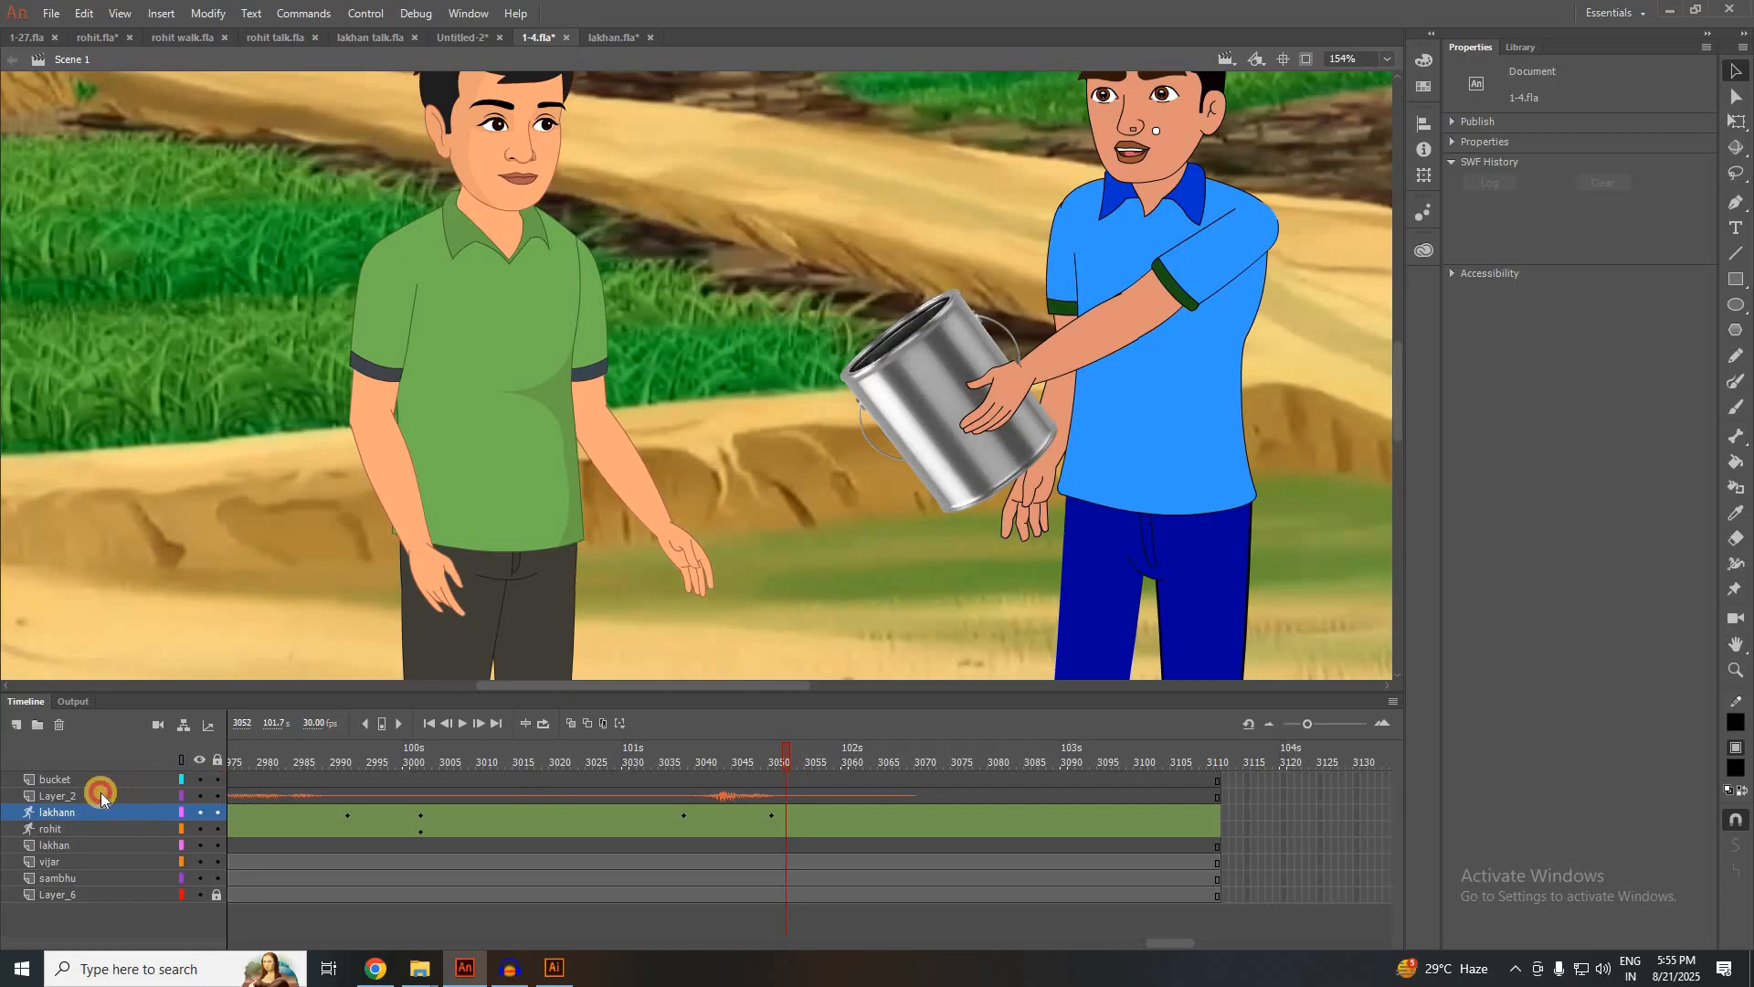
{"action": "left_click", "coordinate": [14, 726]}
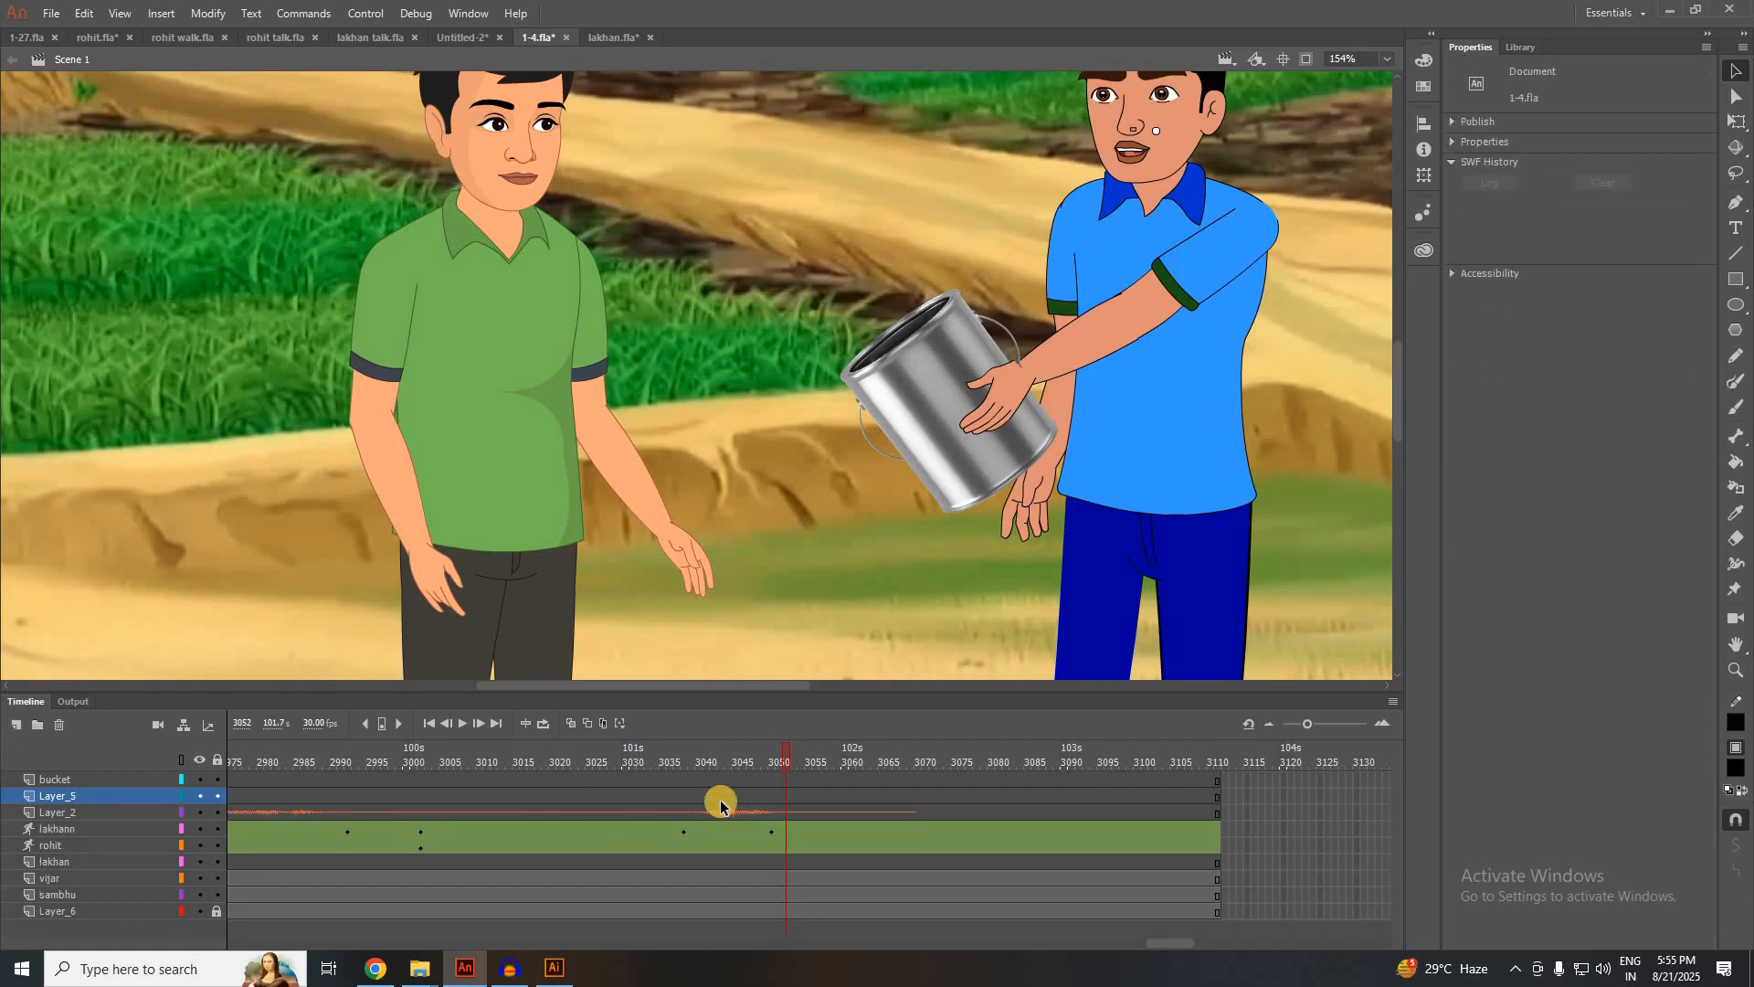
{"action": "left_click_drag", "start_coordinate": [76, 804], "coordinate": [64, 821]}
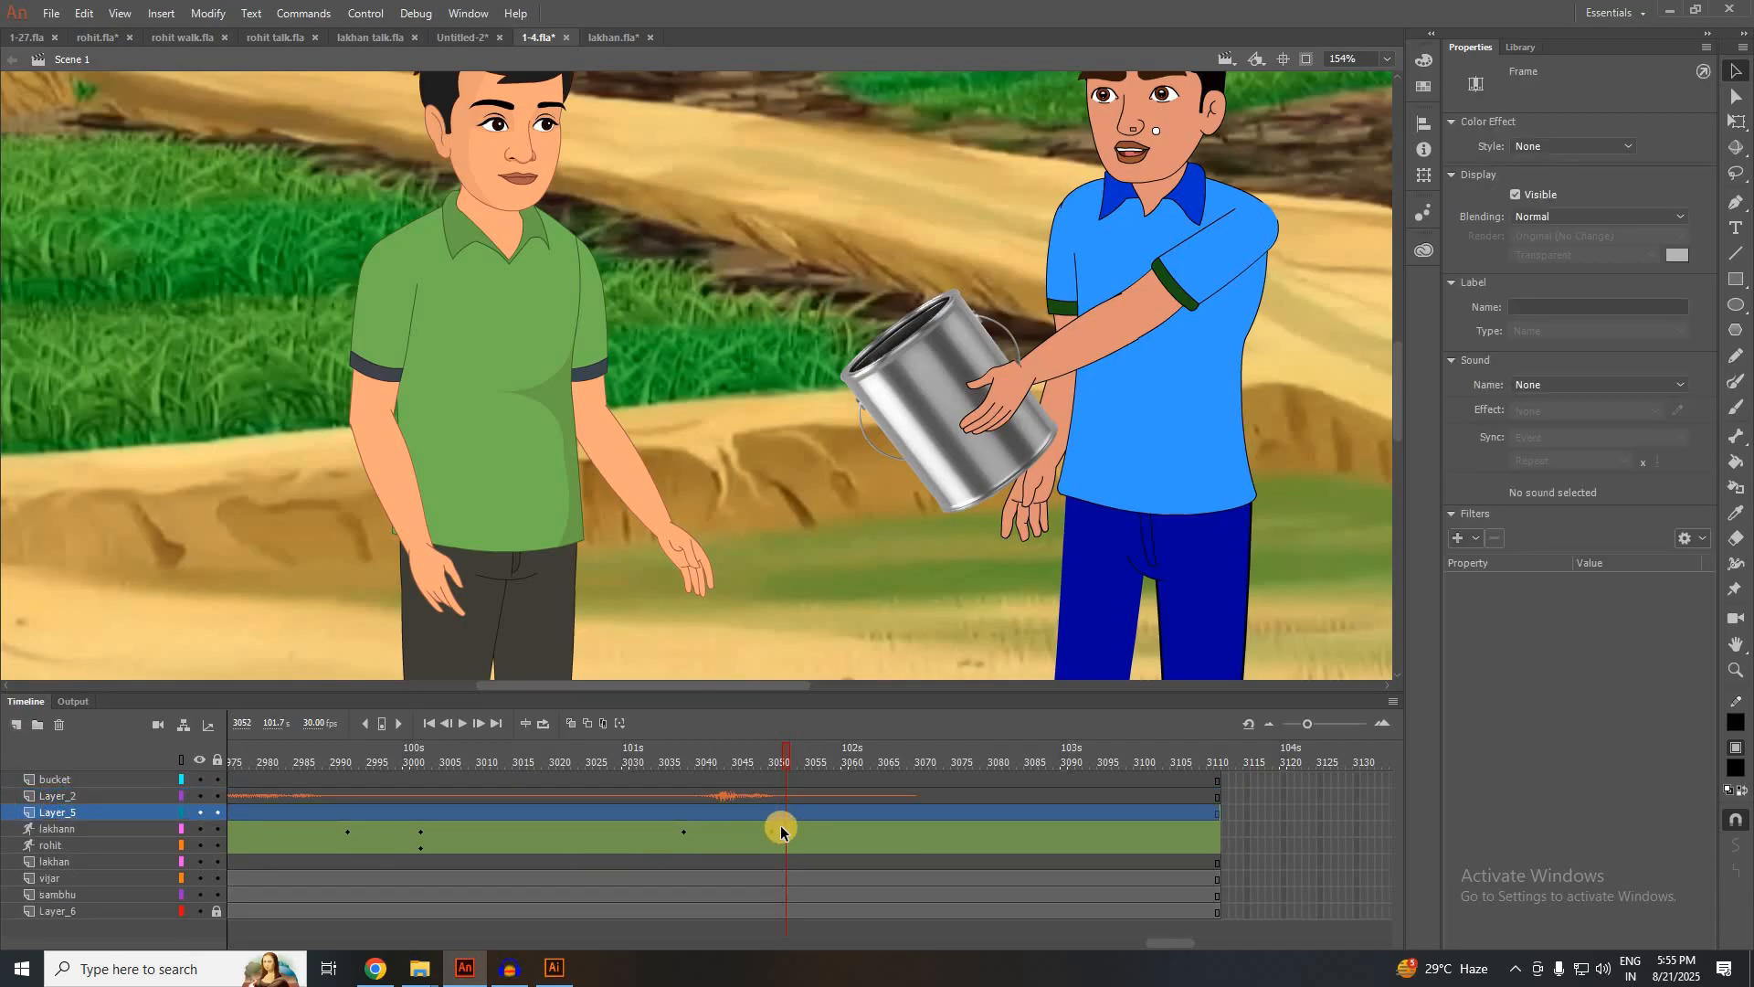
{"action": "left_click", "coordinate": [785, 808]}
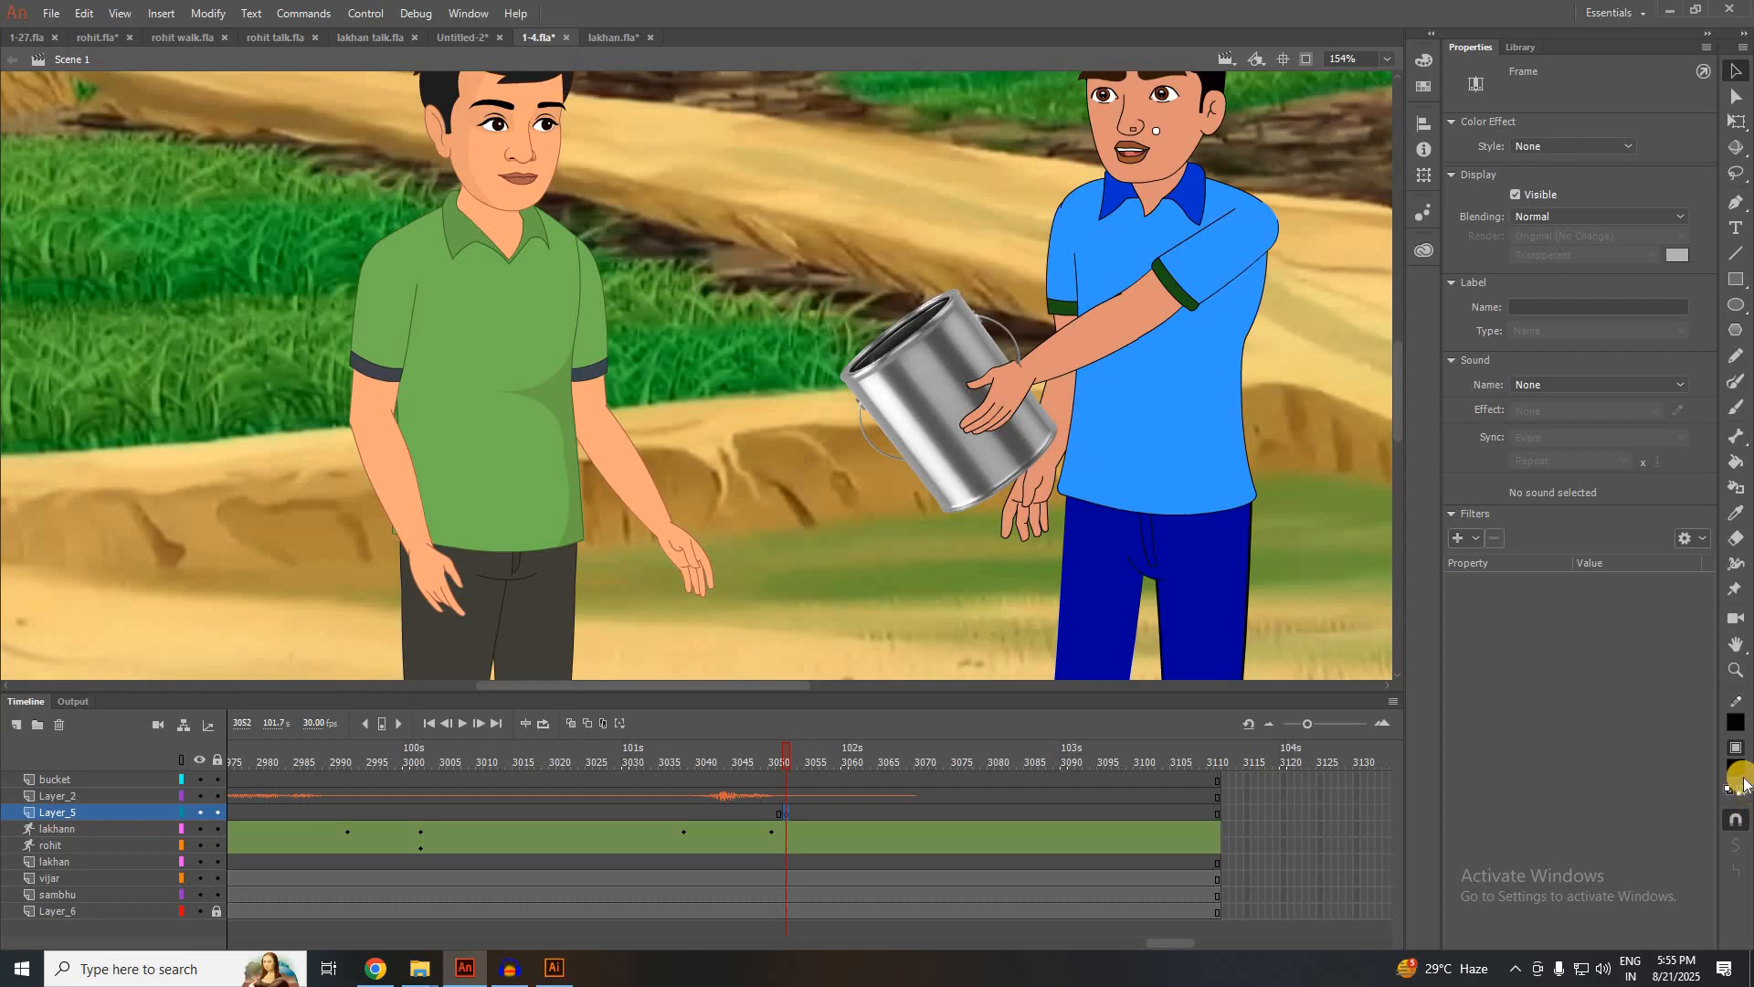
Paint a black two-lobed splash at the bucket's mouth with the size 6 Brush and fill its outline with black
{"action": "left_click", "coordinate": [1737, 407]}
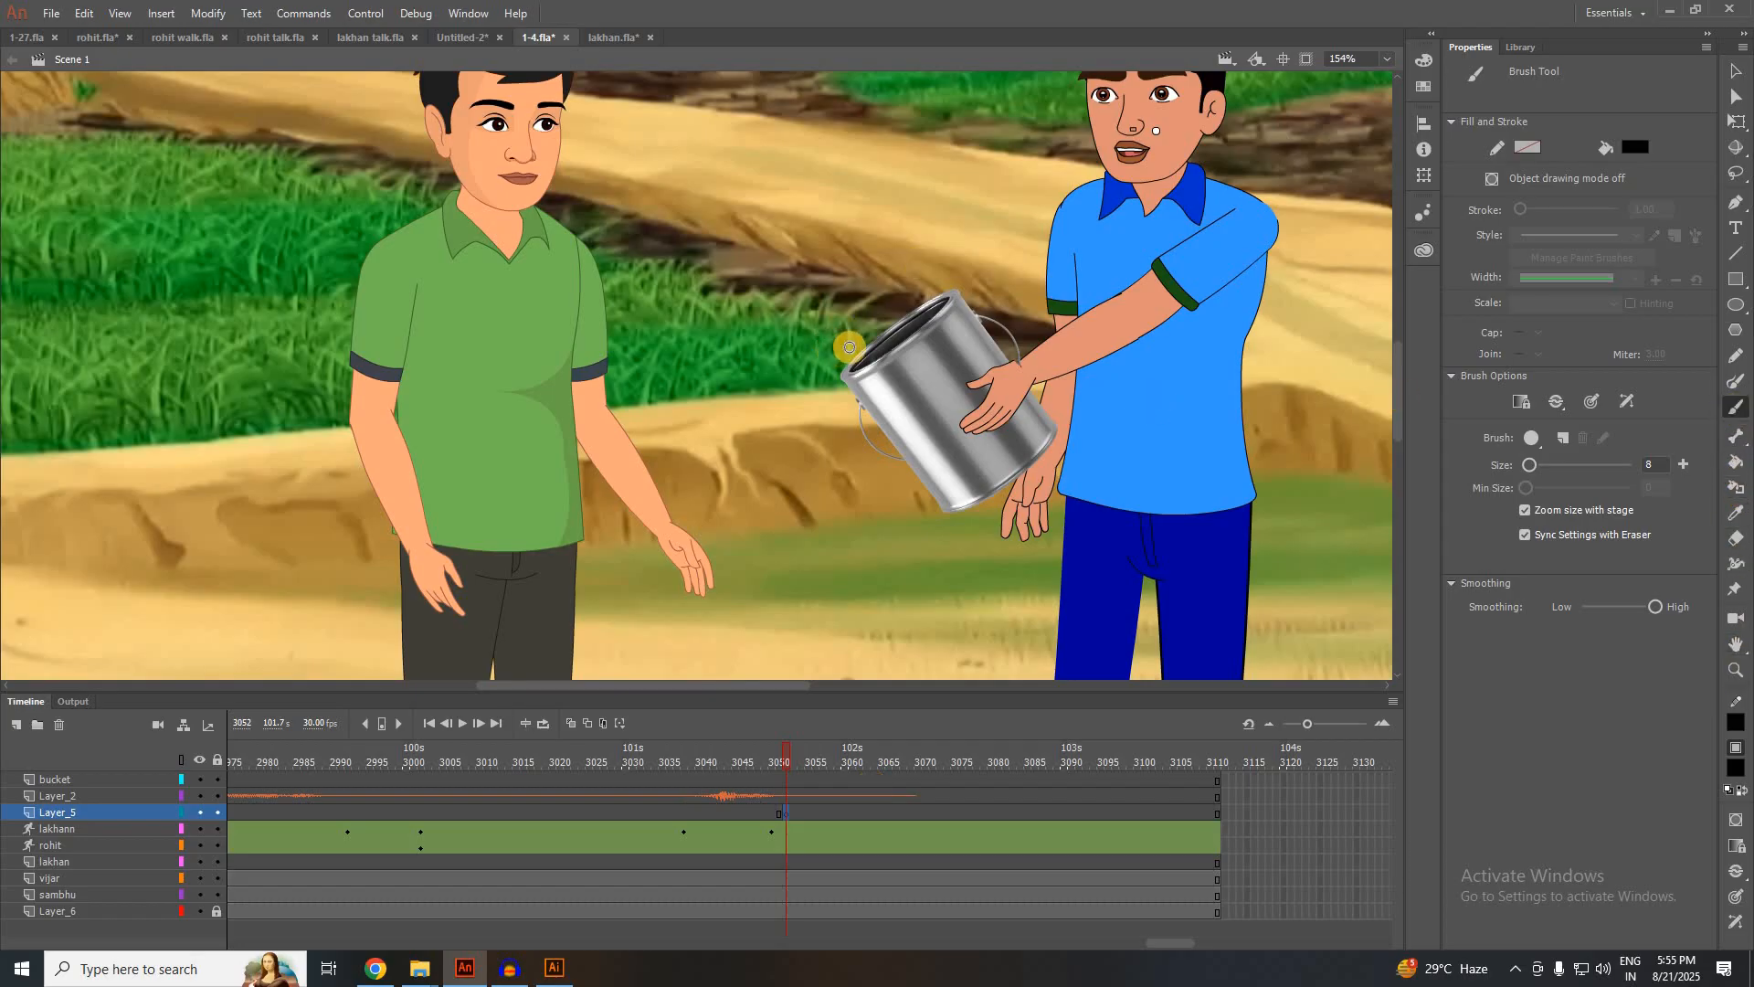
{"action": "key", "text": "bracketleft"}
{"action": "mouse_move", "coordinate": [851, 349]}
{"action": "left_mouse_down"}
{"action": "mouse_move", "coordinate": [758, 310]}
{"action": "mouse_move", "coordinate": [846, 351]}
{"action": "mouse_move", "coordinate": [826, 369]}
{"action": "mouse_move", "coordinate": [859, 332]}
{"action": "mouse_move", "coordinate": [839, 312]}
{"action": "mouse_move", "coordinate": [861, 345]}
{"action": "left_mouse_up"}
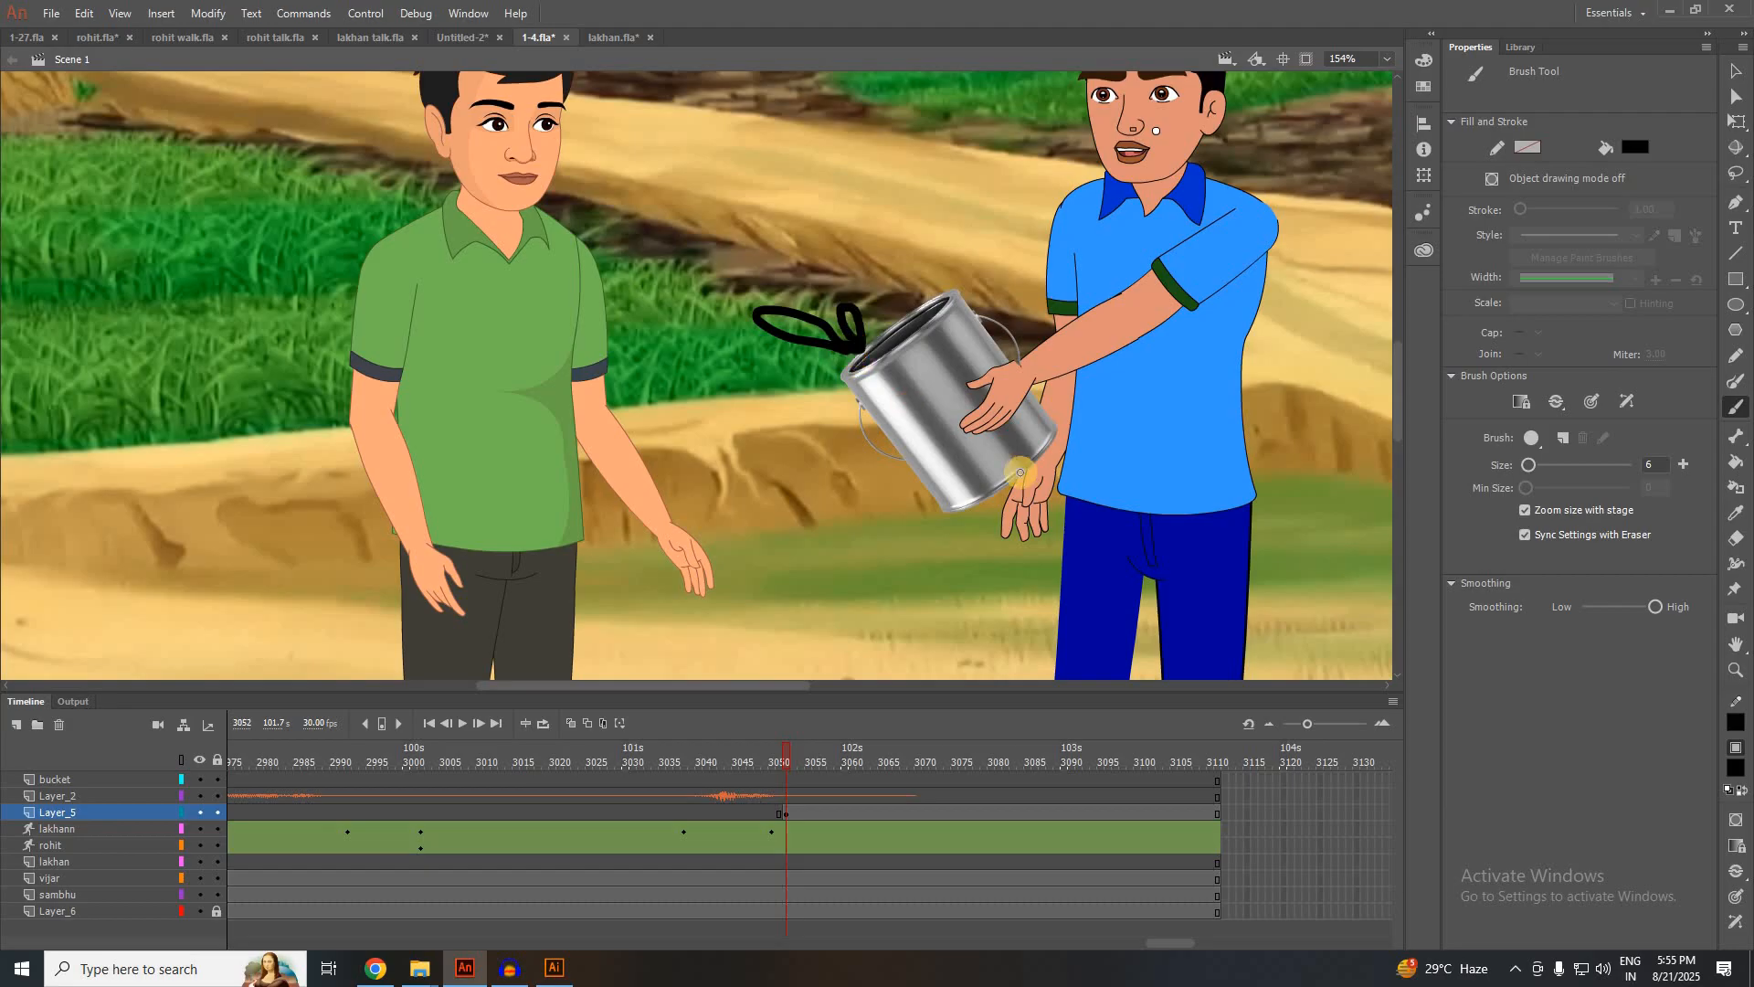
{"action": "left_click", "coordinate": [1737, 461]}
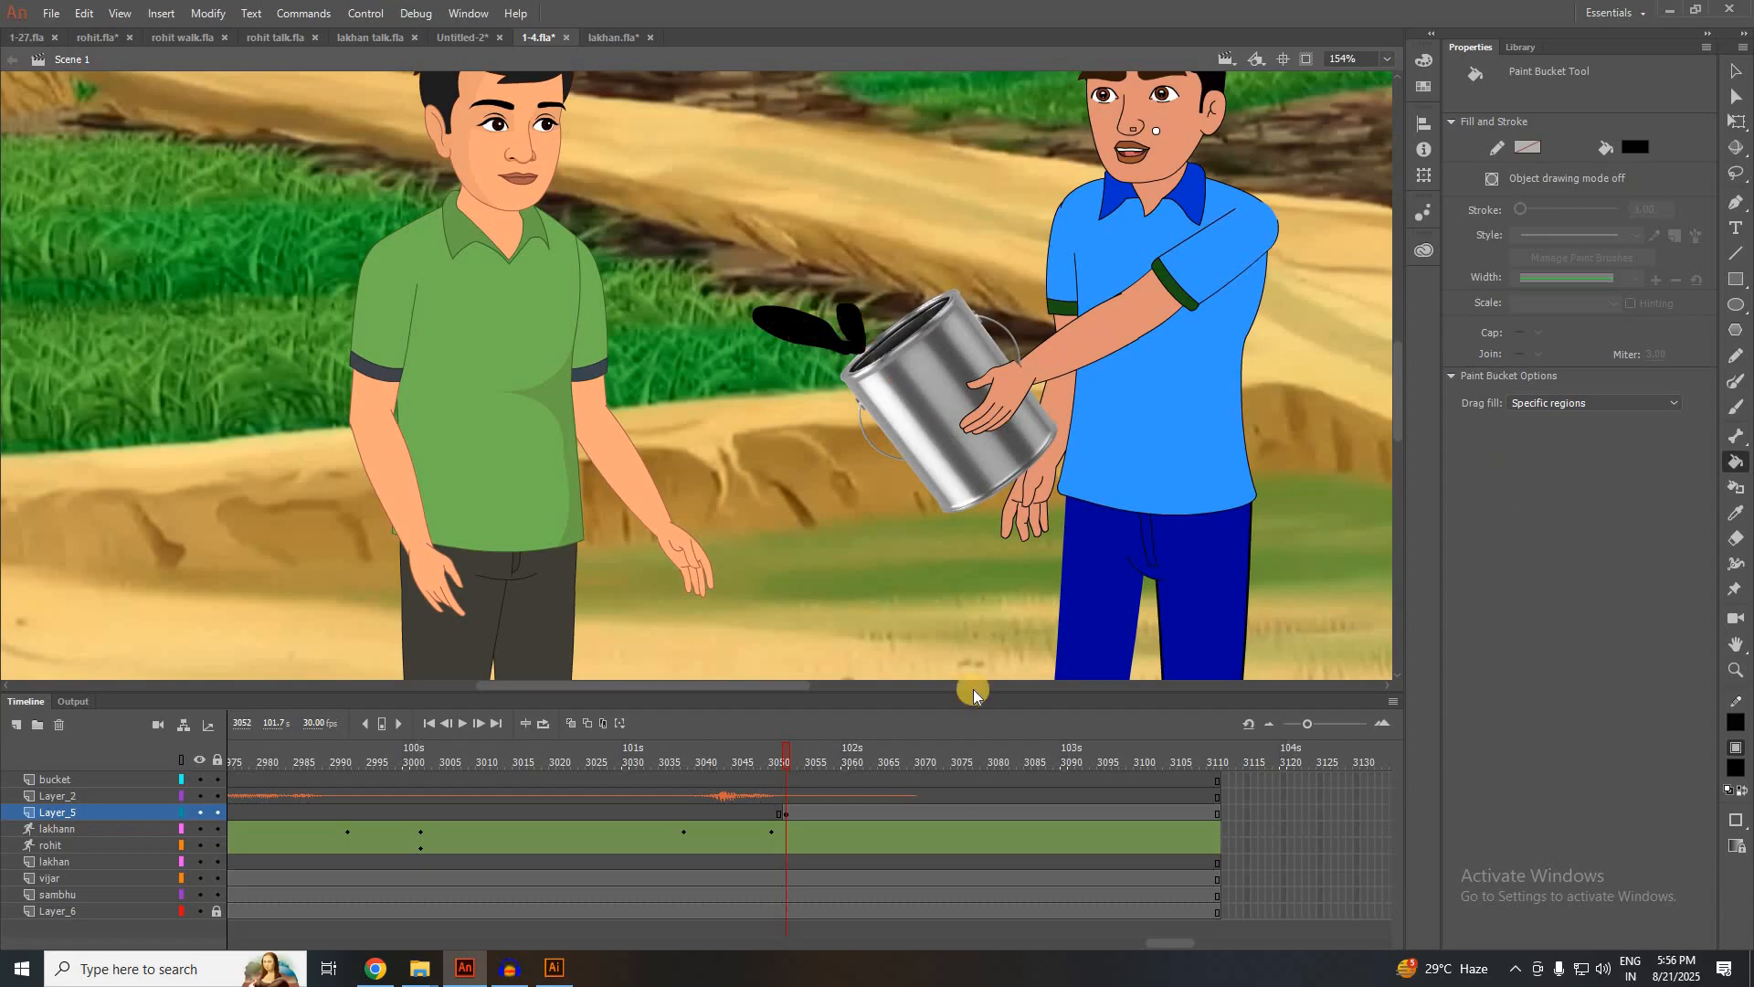
Add a keyframe at frame 3061 of Layer_5, enlarge the splash to about 133.6 by 50.7 and shift it toward the green-shirted character
{"action": "left_click_drag", "start_coordinate": [807, 766], "coordinate": [910, 764]}
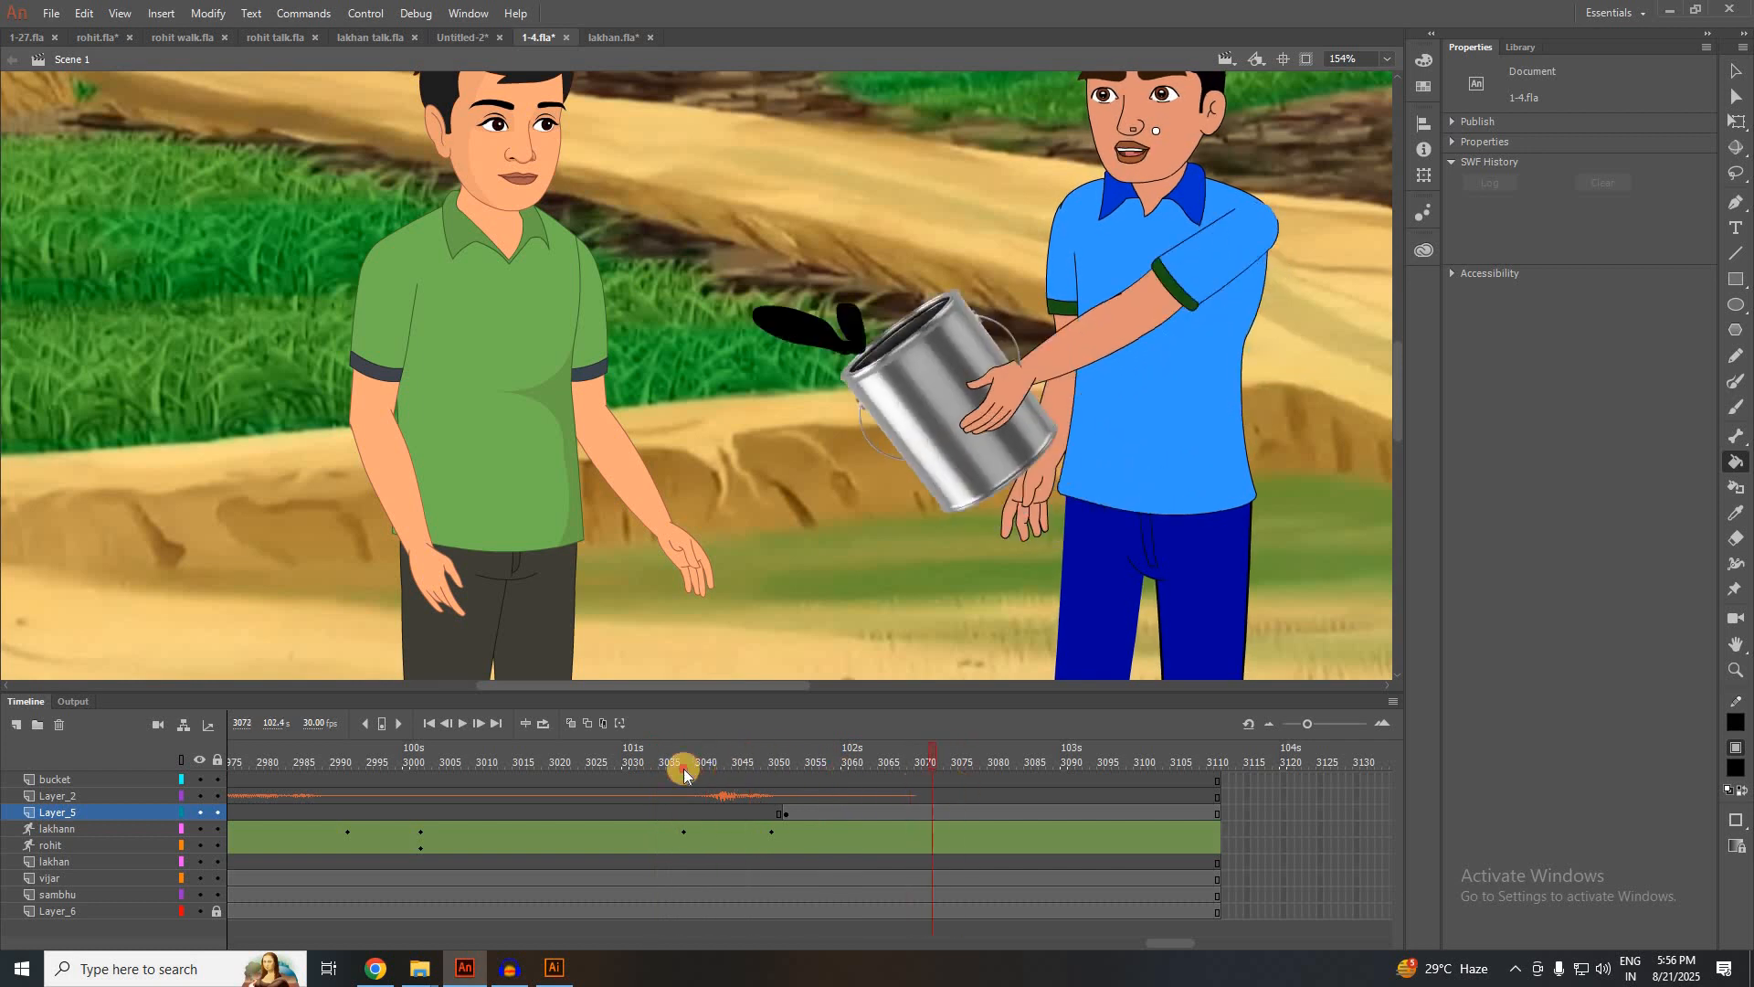
{"action": "left_click_drag", "start_coordinate": [683, 769], "coordinate": [844, 768]}
{"action": "left_click", "coordinate": [850, 808]}
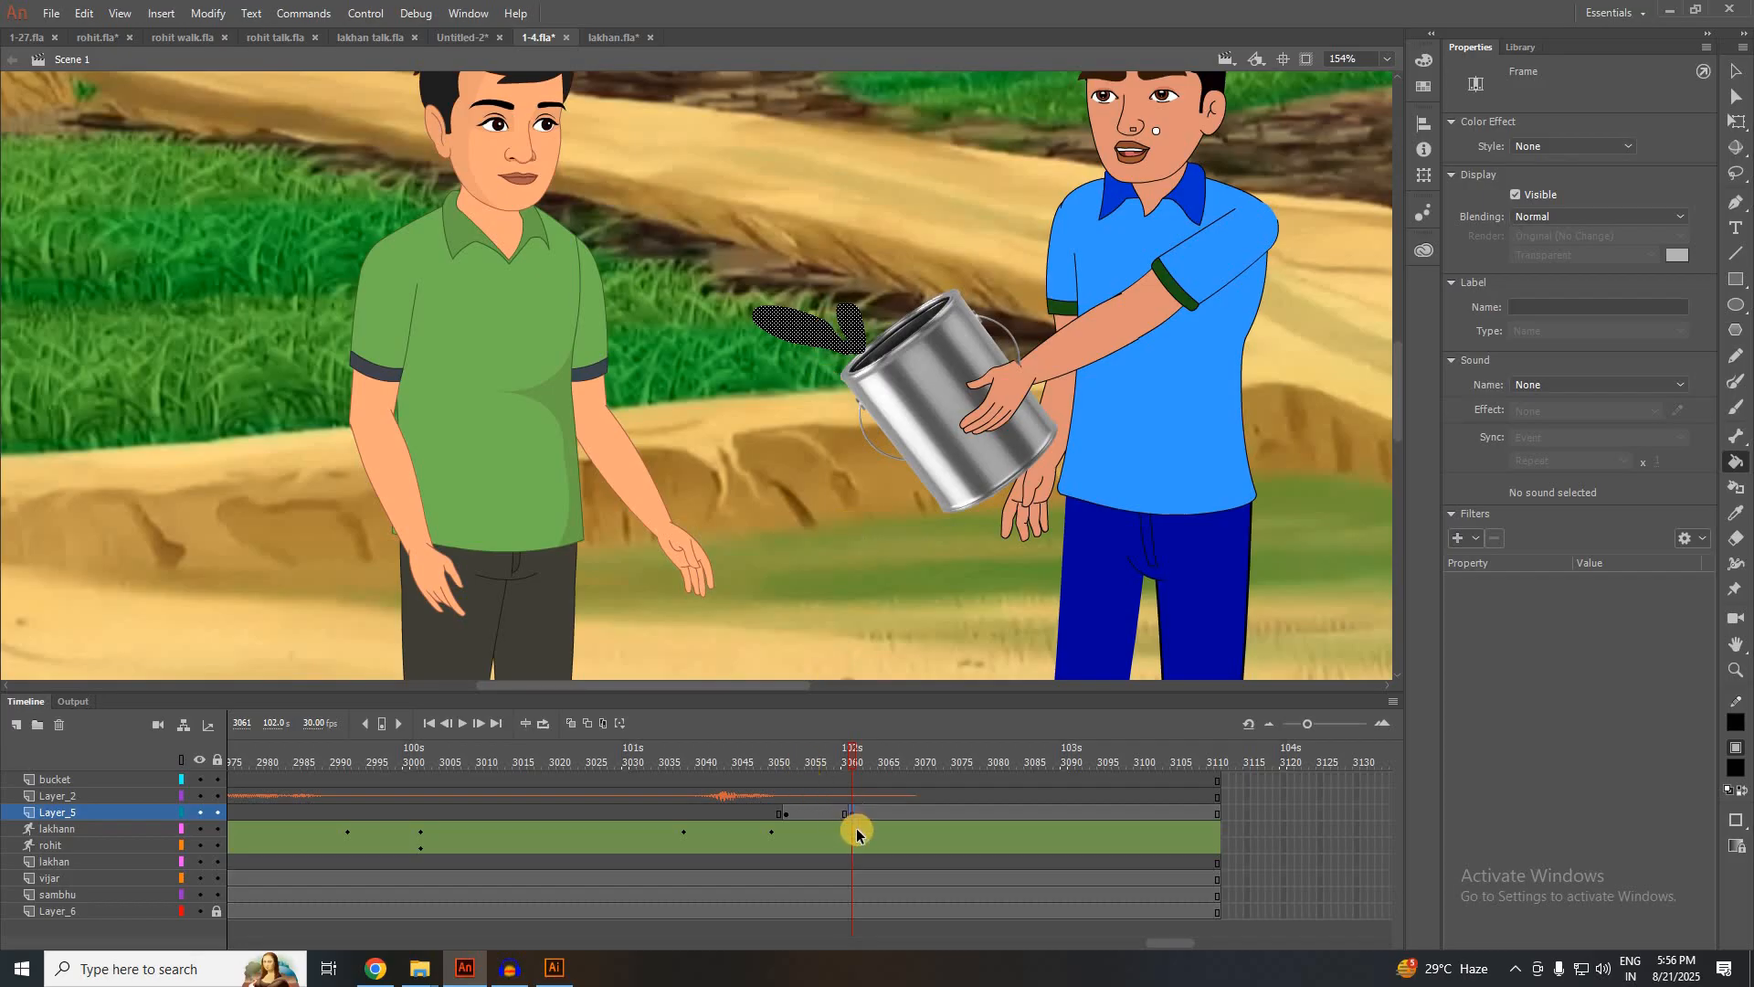
{"action": "key", "text": "F6"}
{"action": "left_click", "coordinate": [1736, 121]}
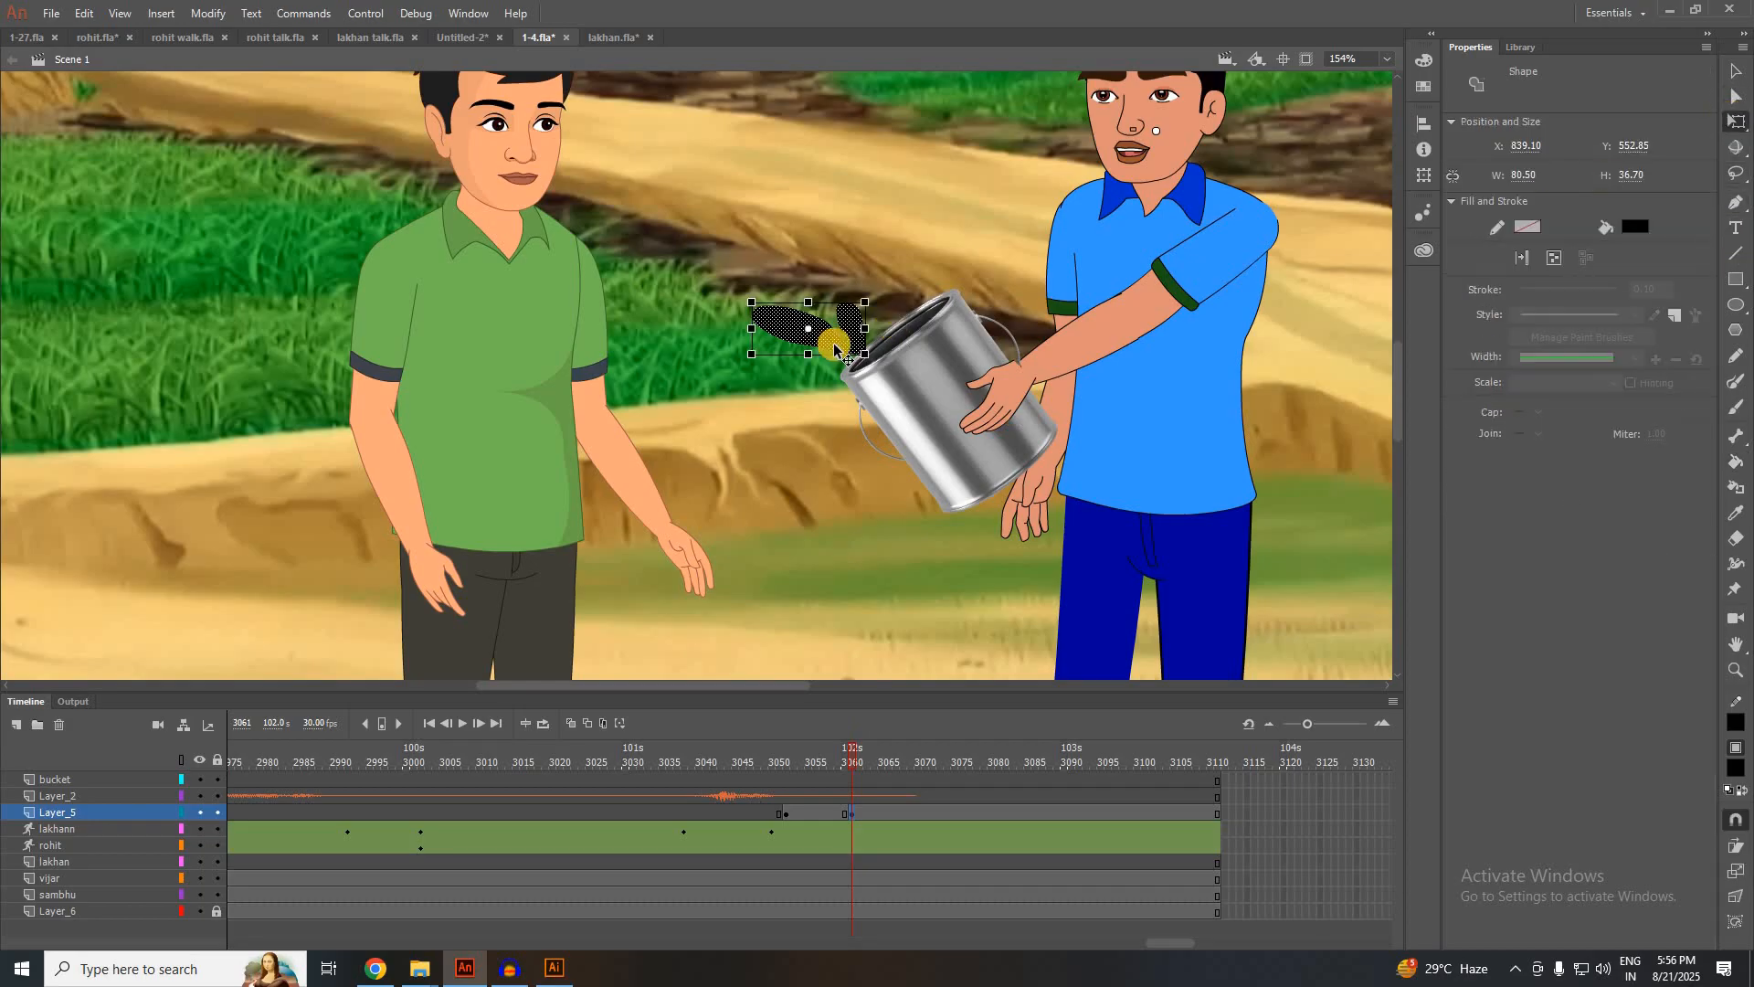
{"action": "left_click_drag", "start_coordinate": [774, 327], "coordinate": [826, 349]}
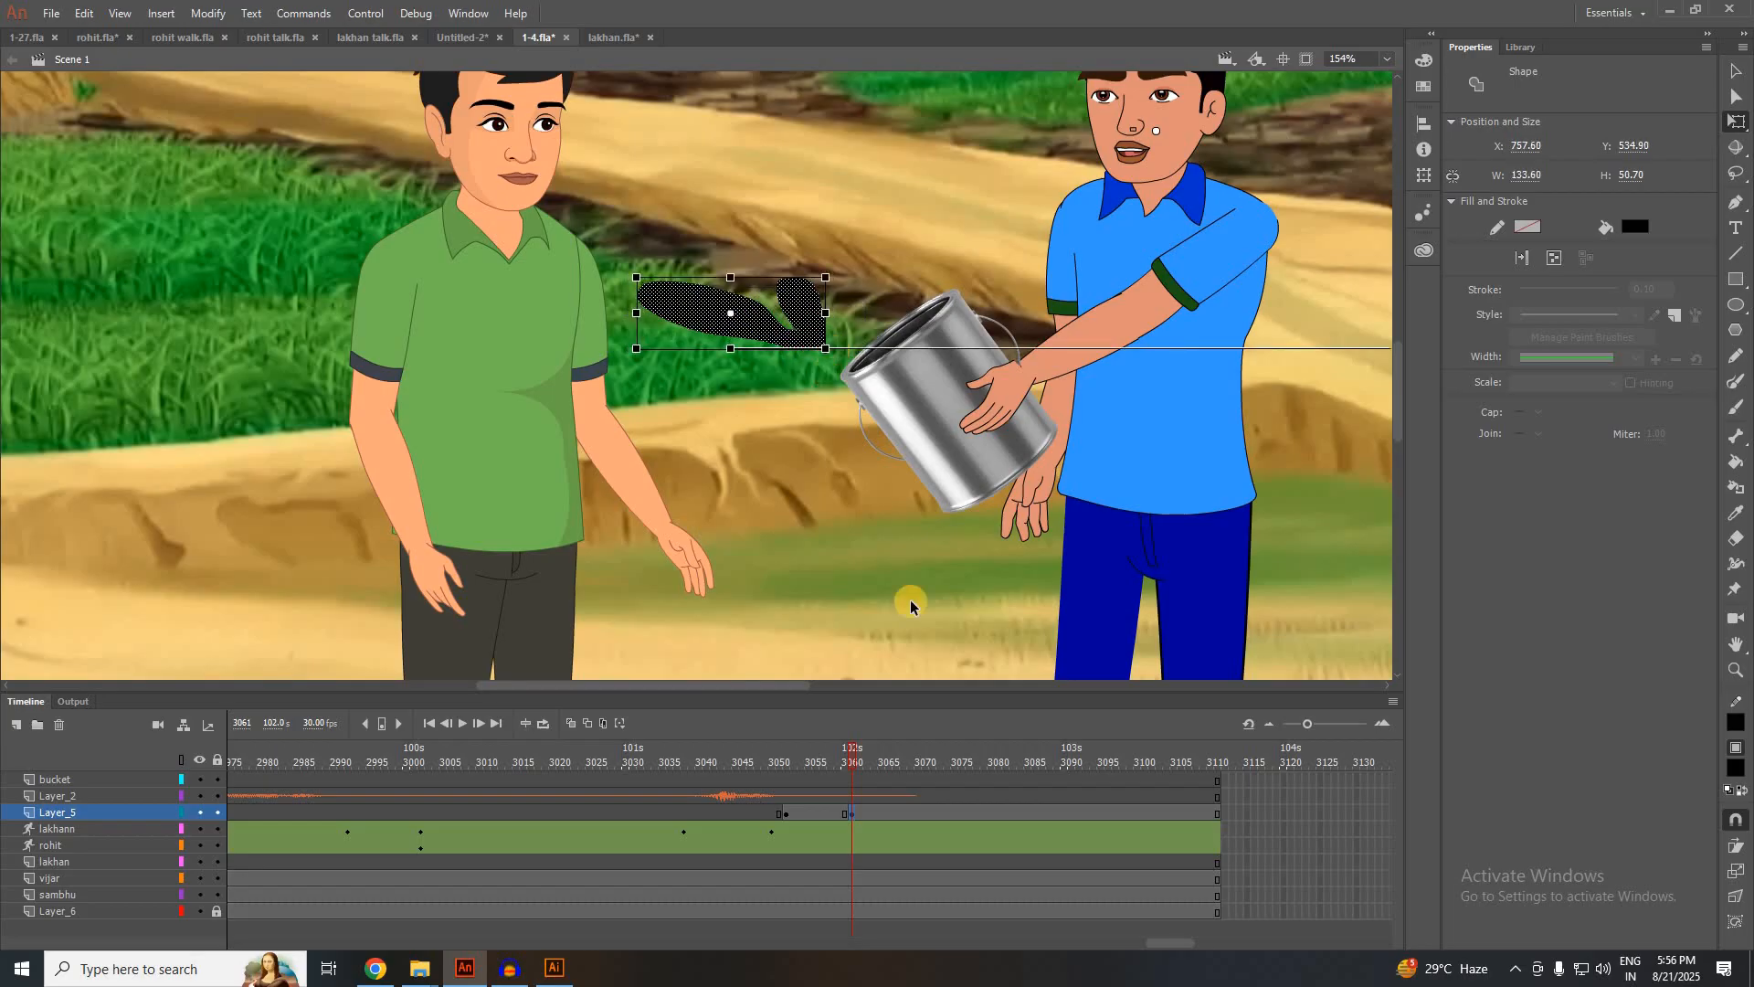
Add a keyframe at frame 3070 of Layer_5 and move the splash onto the green-shirted character's chest
{"action": "left_click_drag", "start_coordinate": [799, 751], "coordinate": [916, 812]}
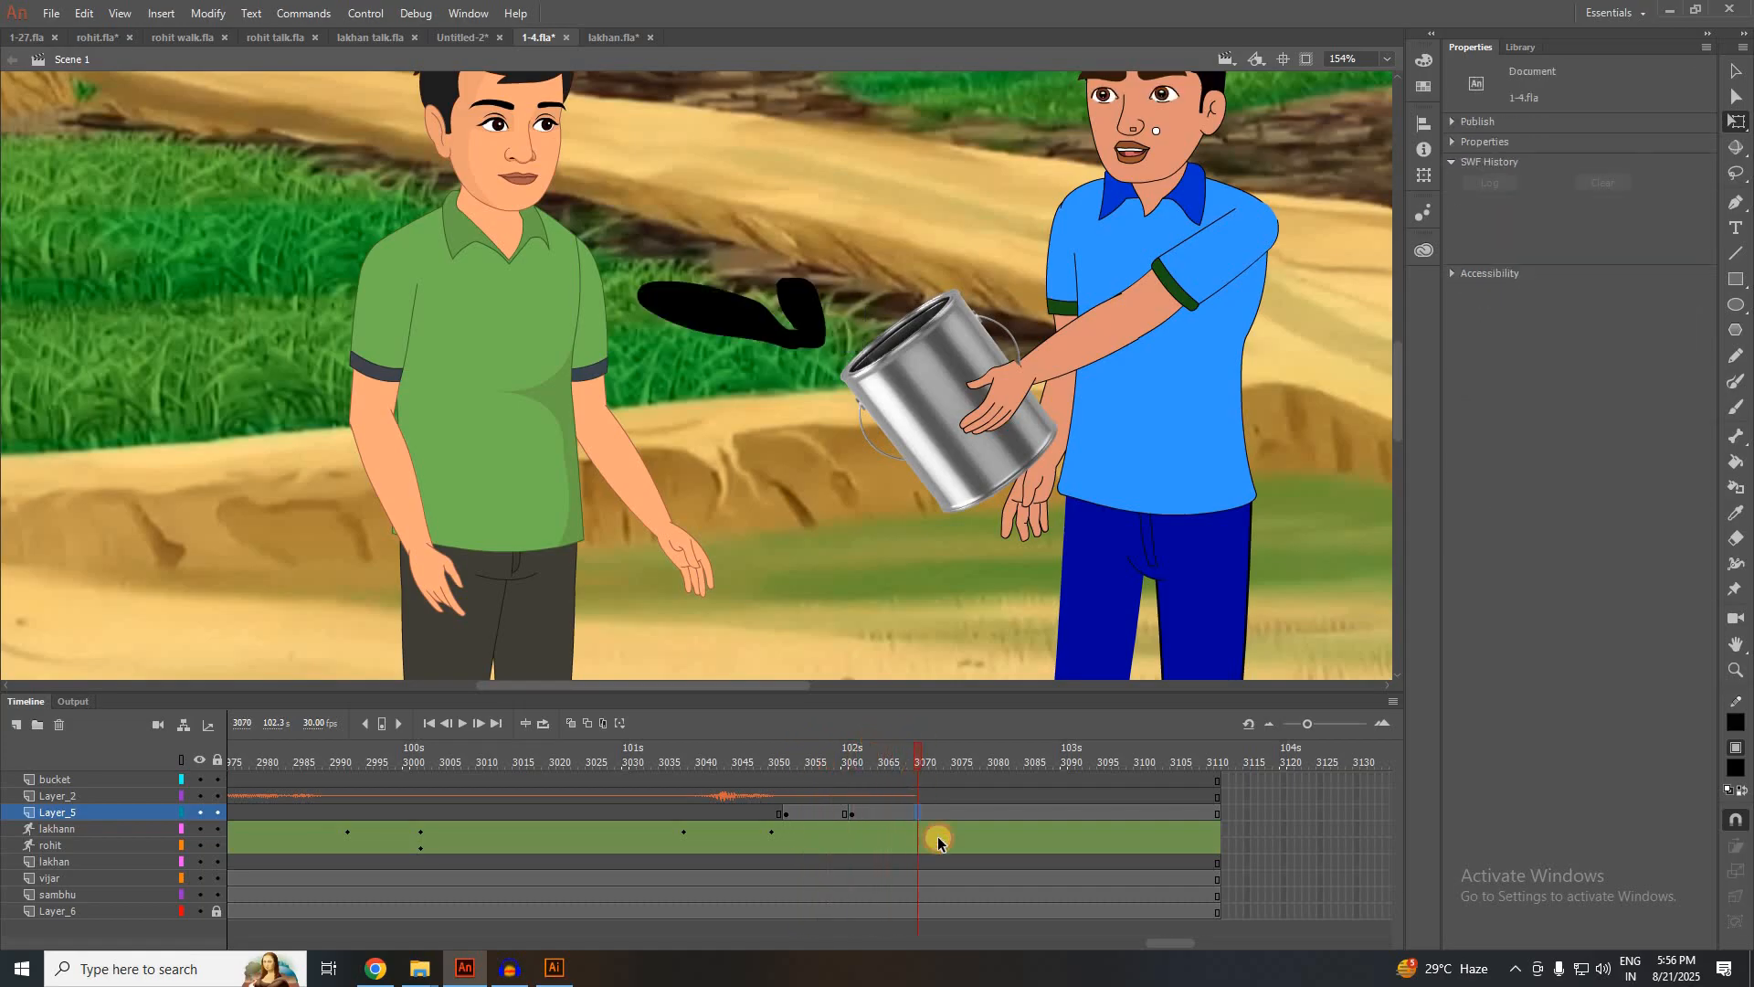
{"action": "key", "text": "F6"}
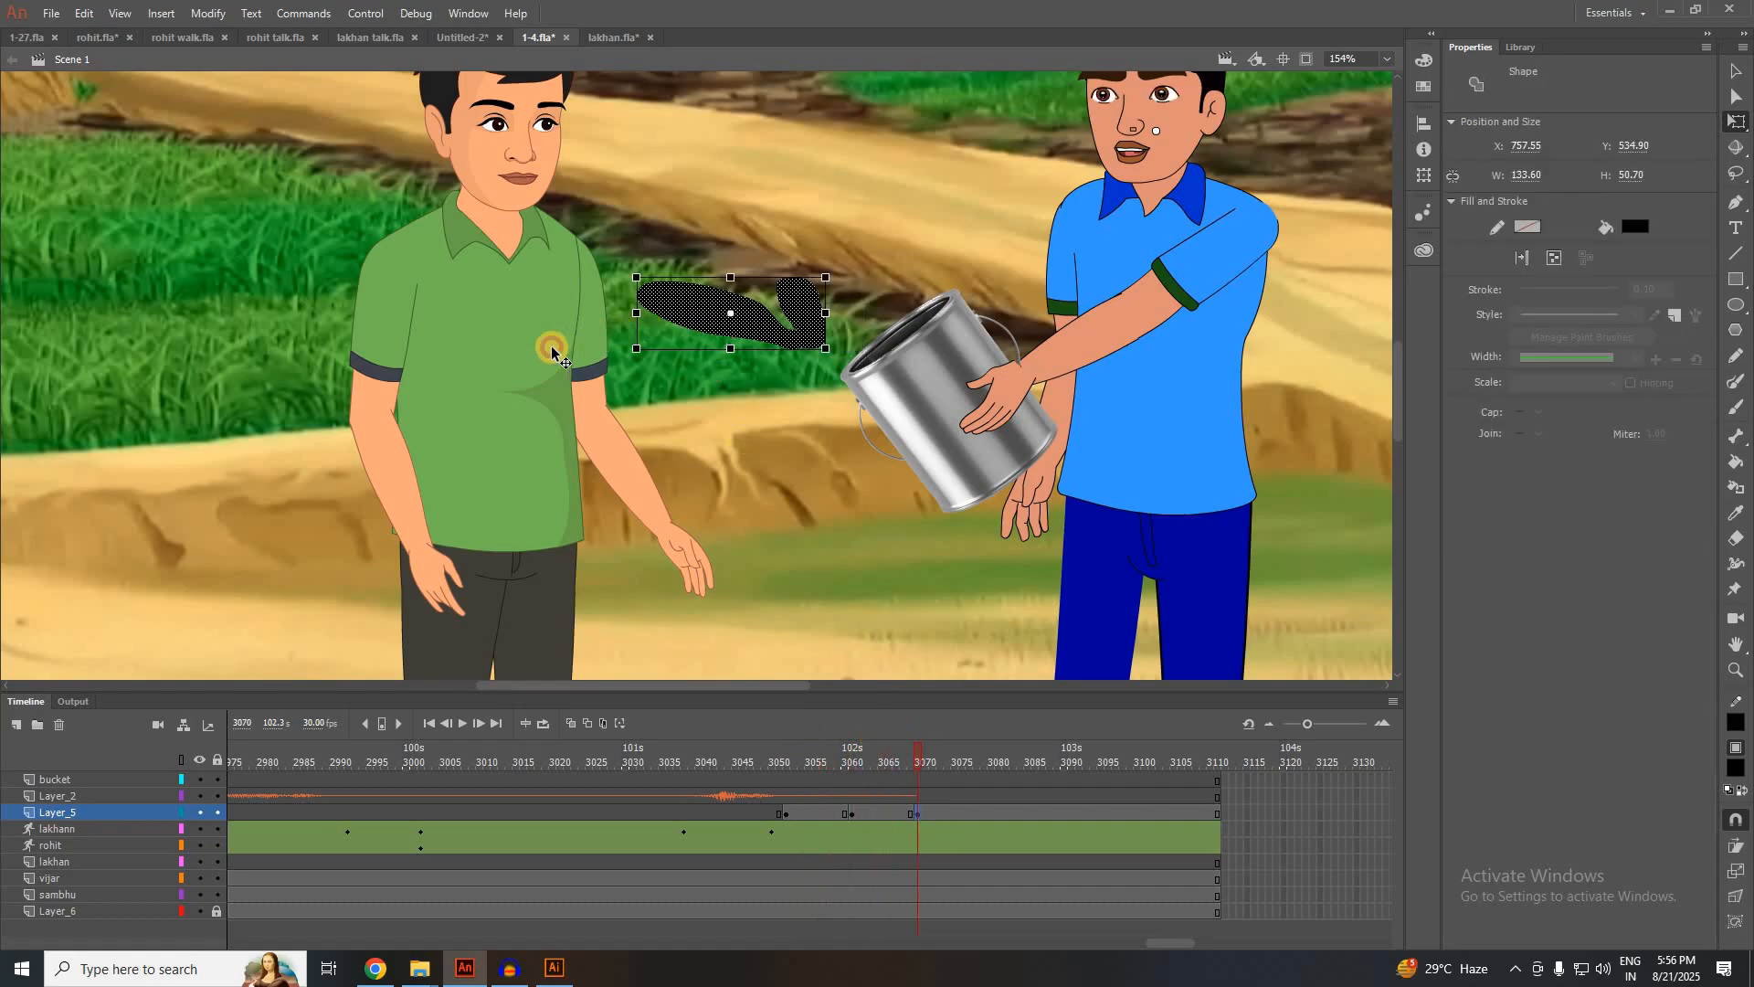
{"action": "left_click_drag", "start_coordinate": [551, 347], "coordinate": [516, 365]}
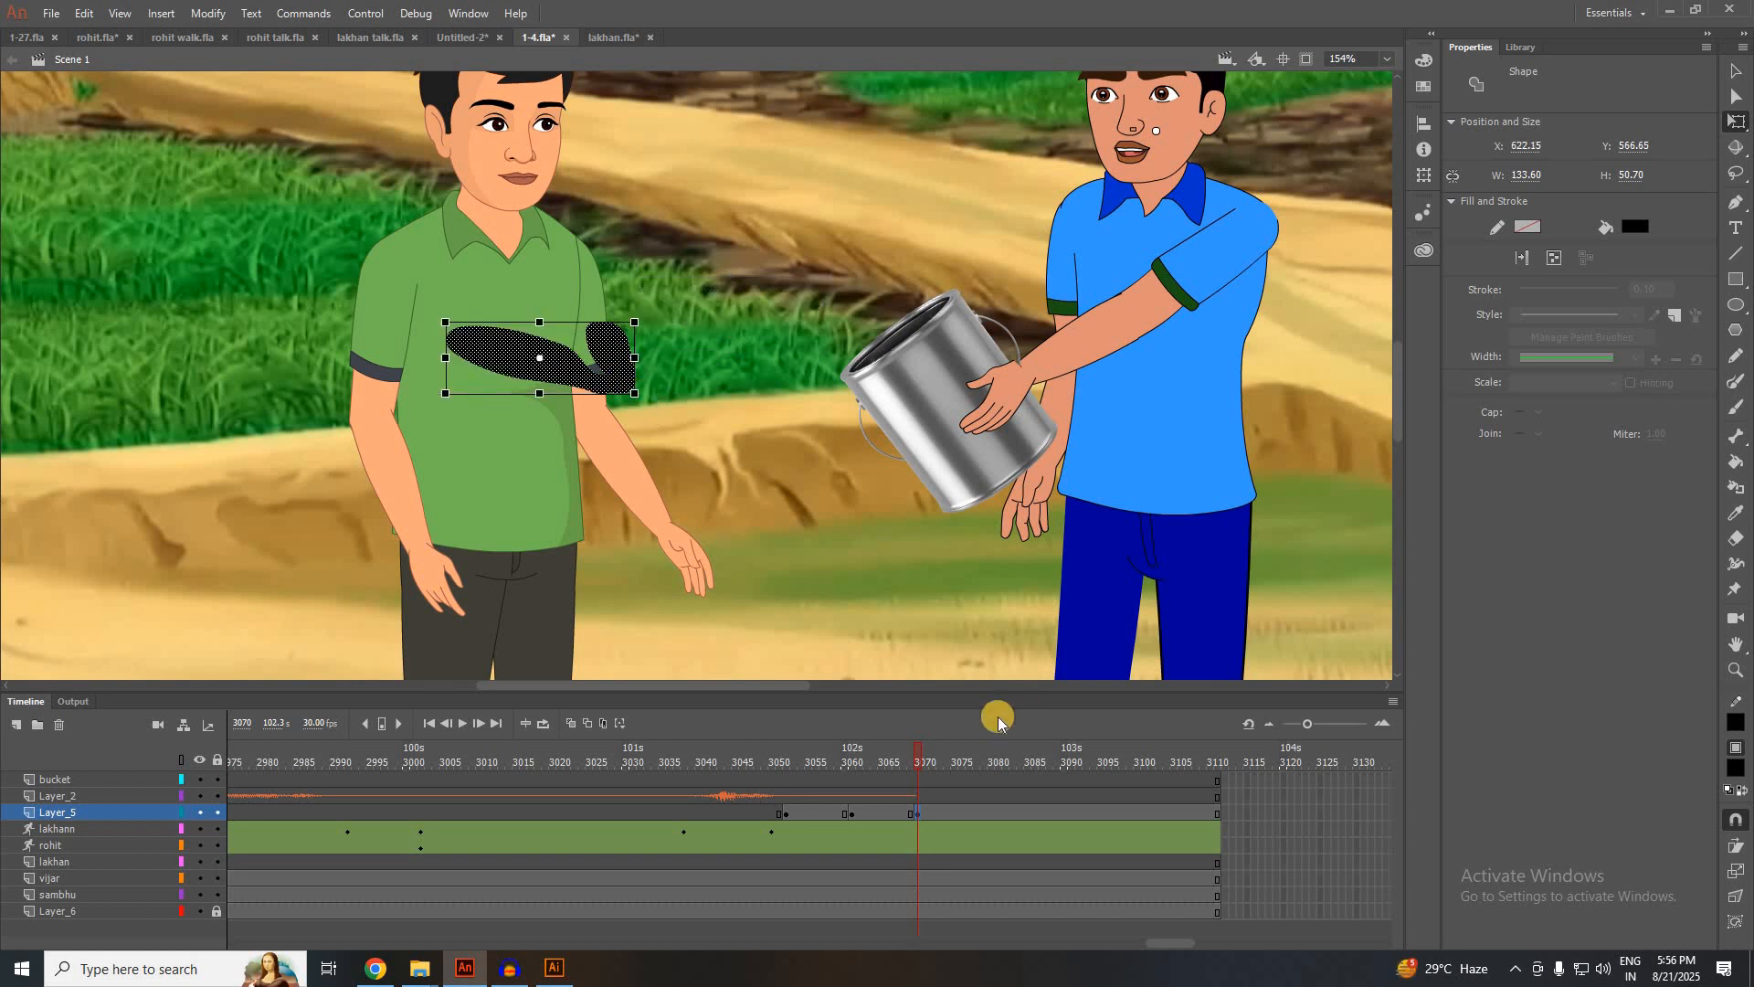
Add a keyframe at frame 3078 of Layer_5 and narrow the splash to about 84.35 wide so it fits on the green shirt
{"action": "left_click", "coordinate": [974, 813]}
{"action": "key", "text": "F6"}
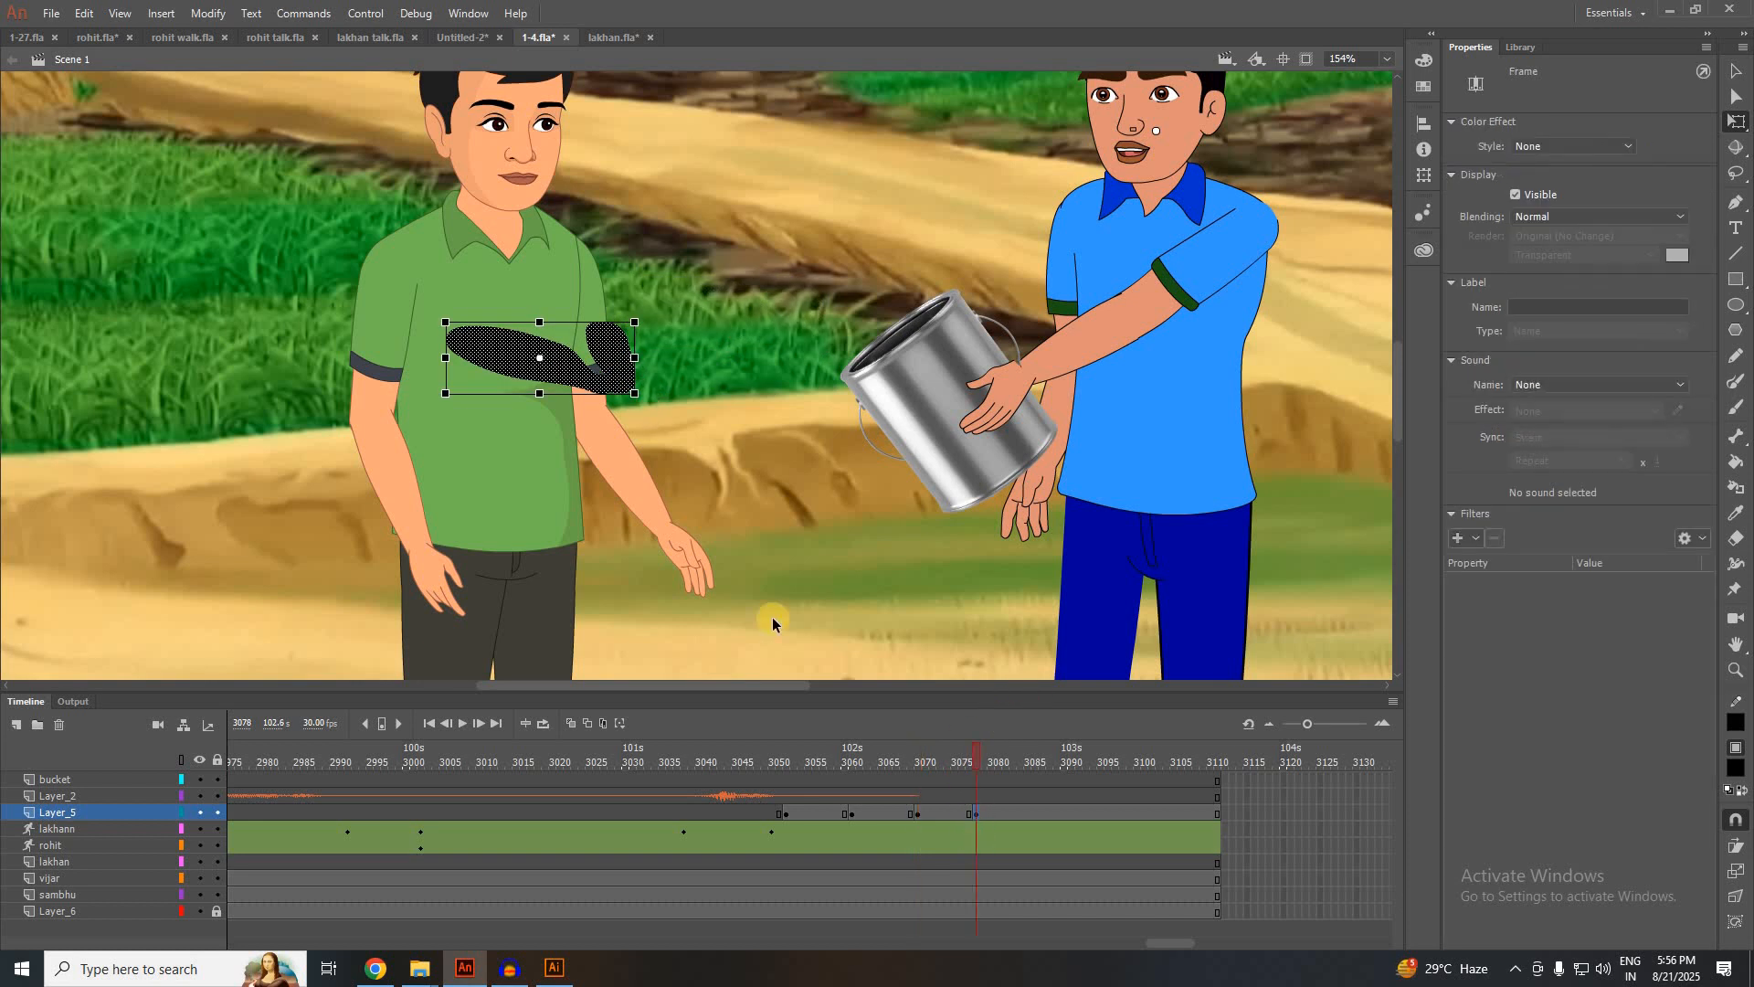
{"action": "left_click_drag", "start_coordinate": [635, 393], "coordinate": [487, 408]}
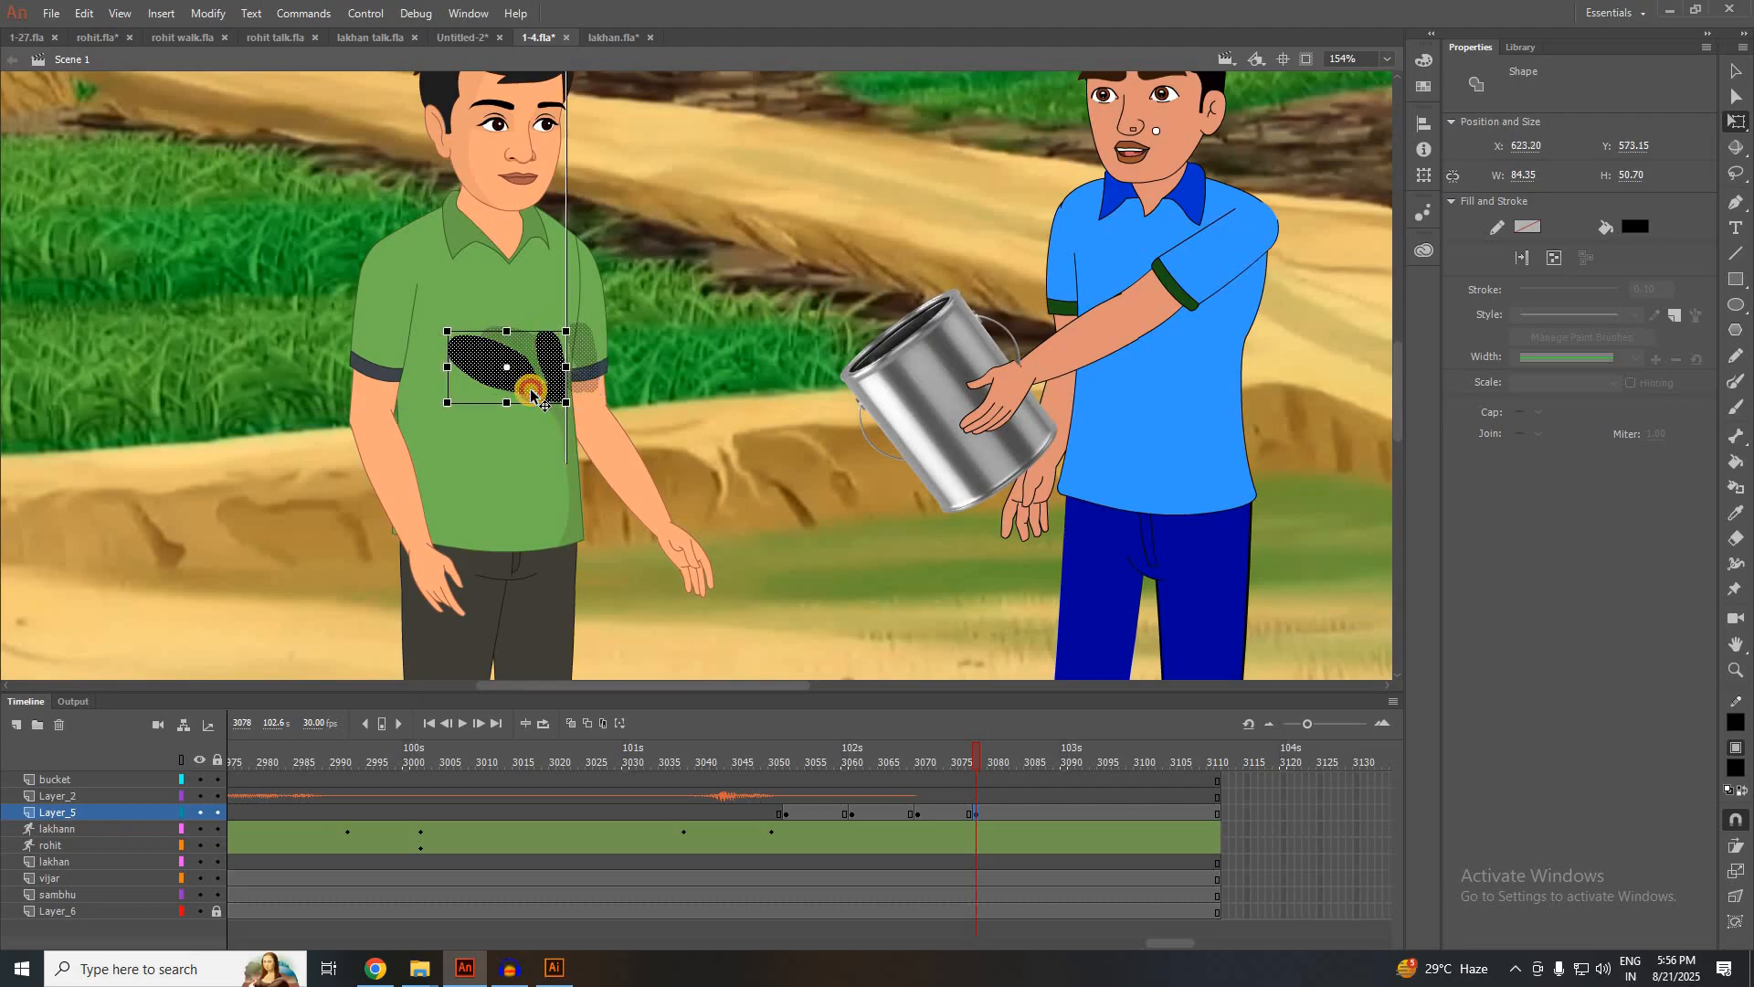
{"action": "left_click", "coordinate": [985, 814]}
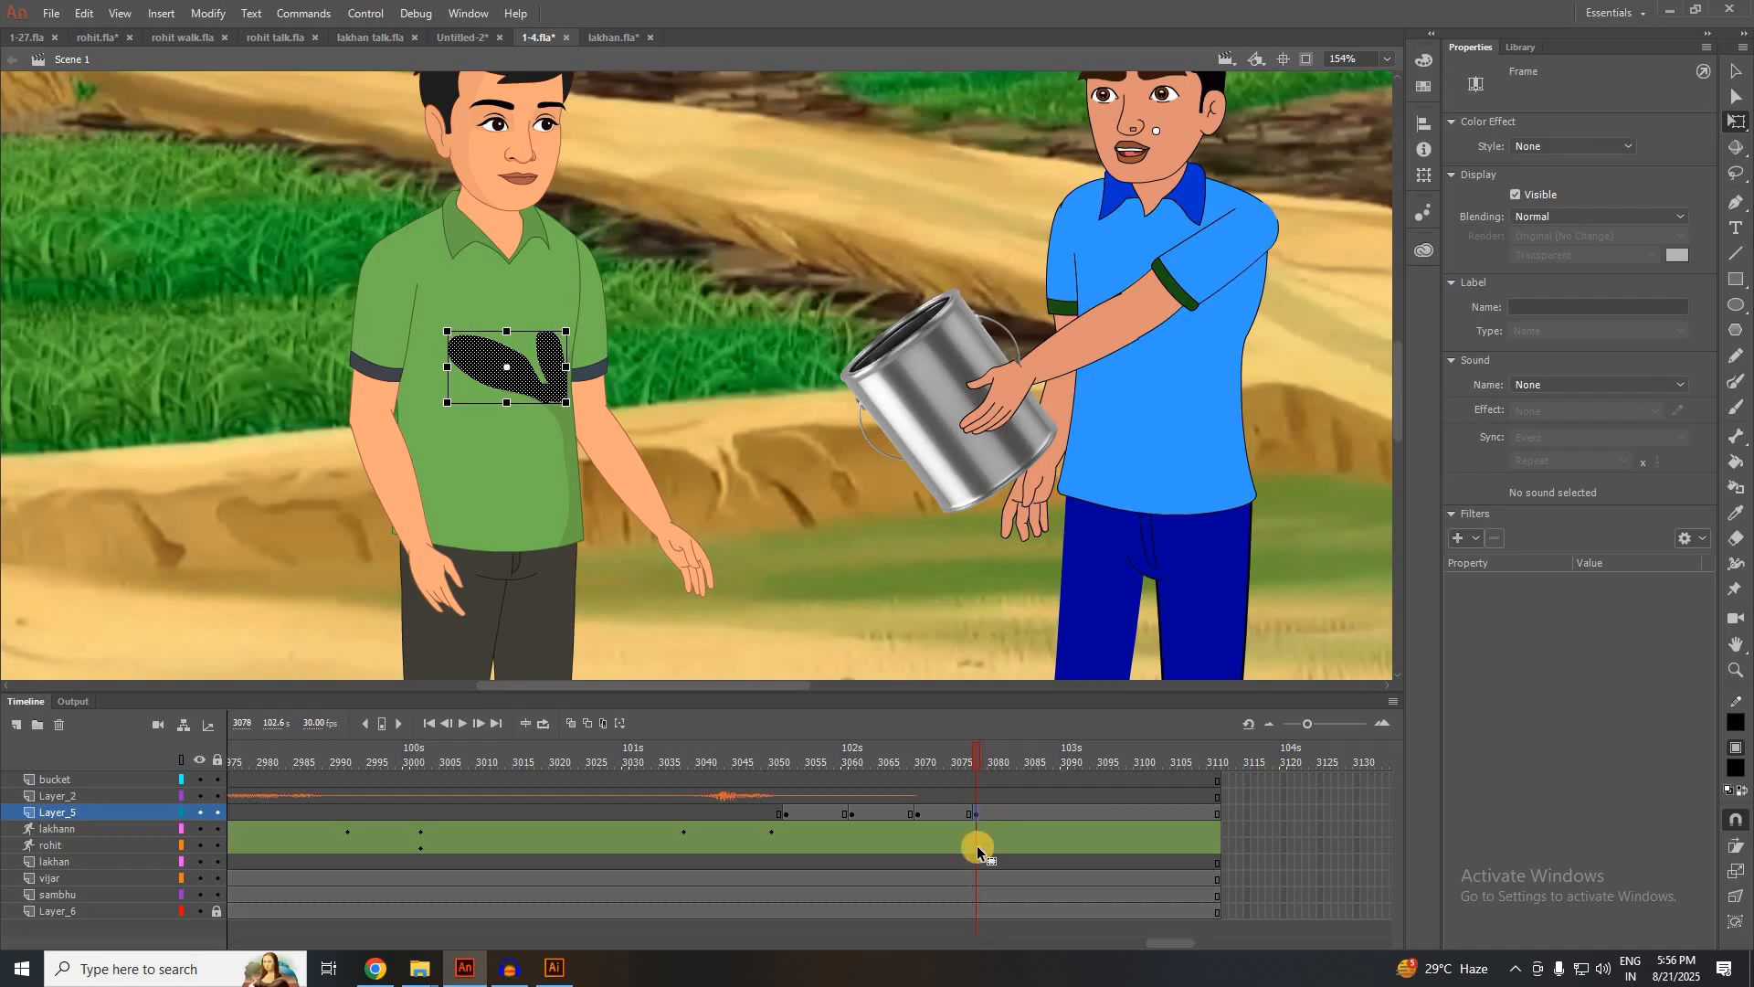
Insert a blank keyframe at frame 3079 of Layer_5 and create classic tweens between the splash keyframes, converting the drawings to symbols
{"action": "key", "text": "F7"}
{"action": "left_click_drag", "start_coordinate": [876, 761], "coordinate": [816, 762]}
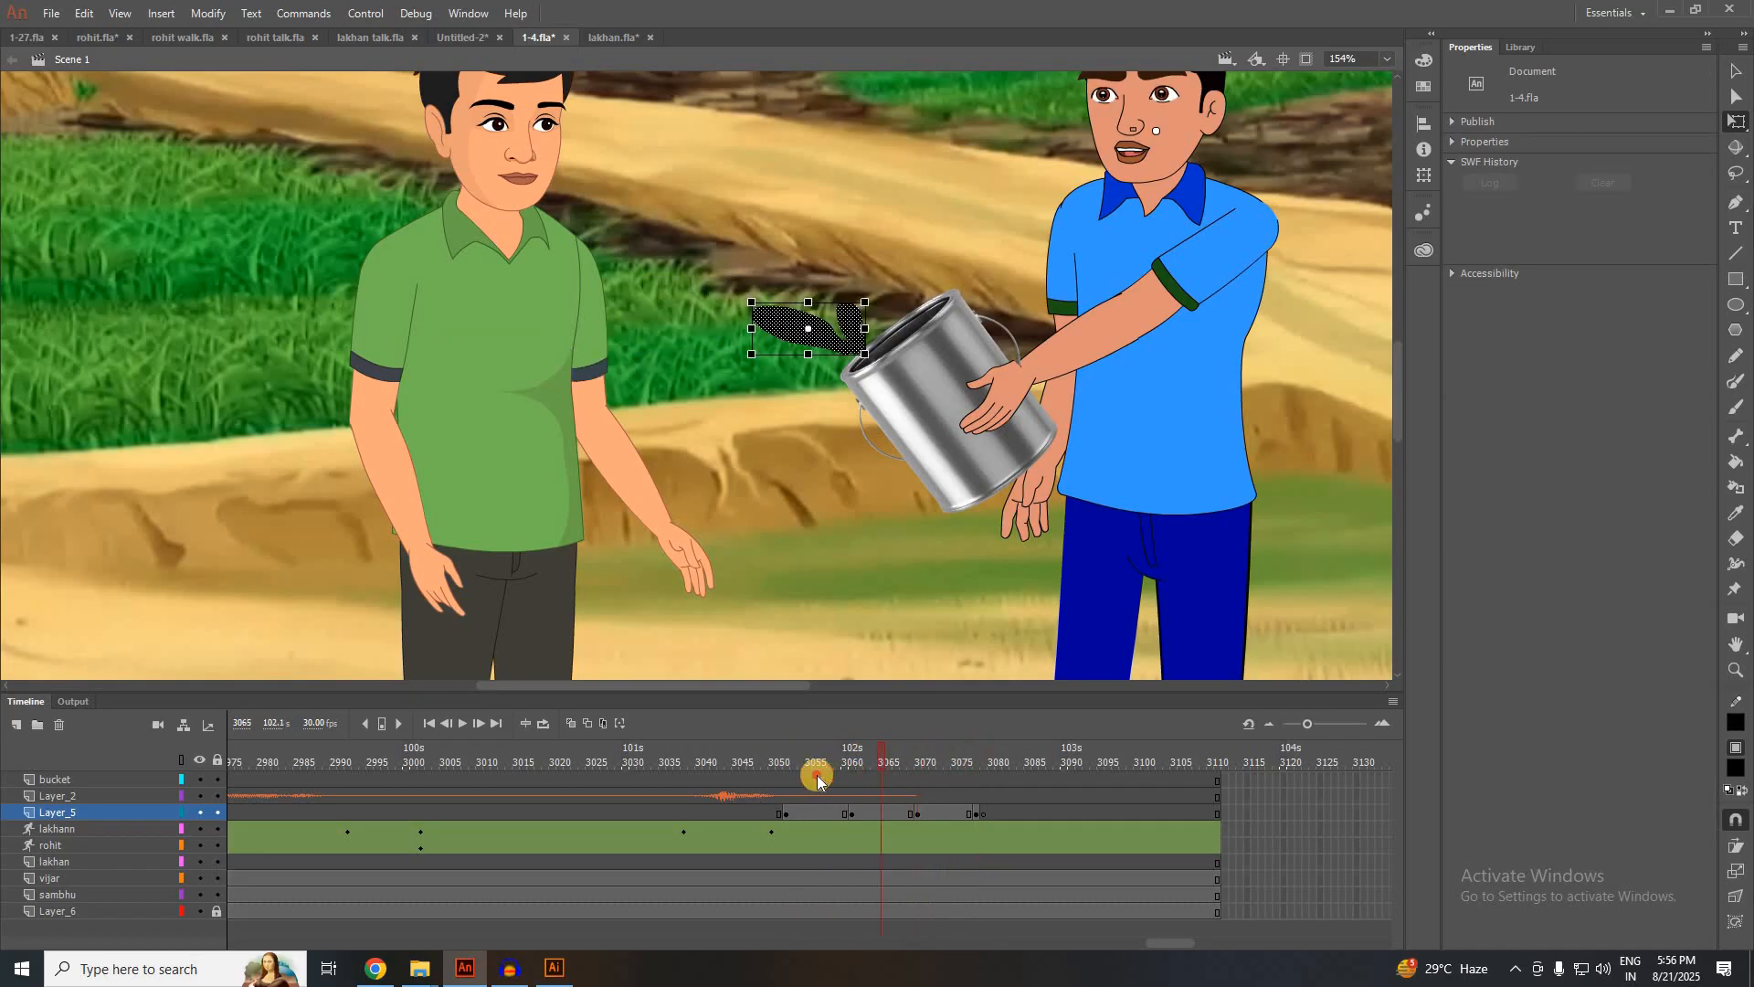
{"action": "left_click_drag", "start_coordinate": [933, 814], "coordinate": [824, 809]}
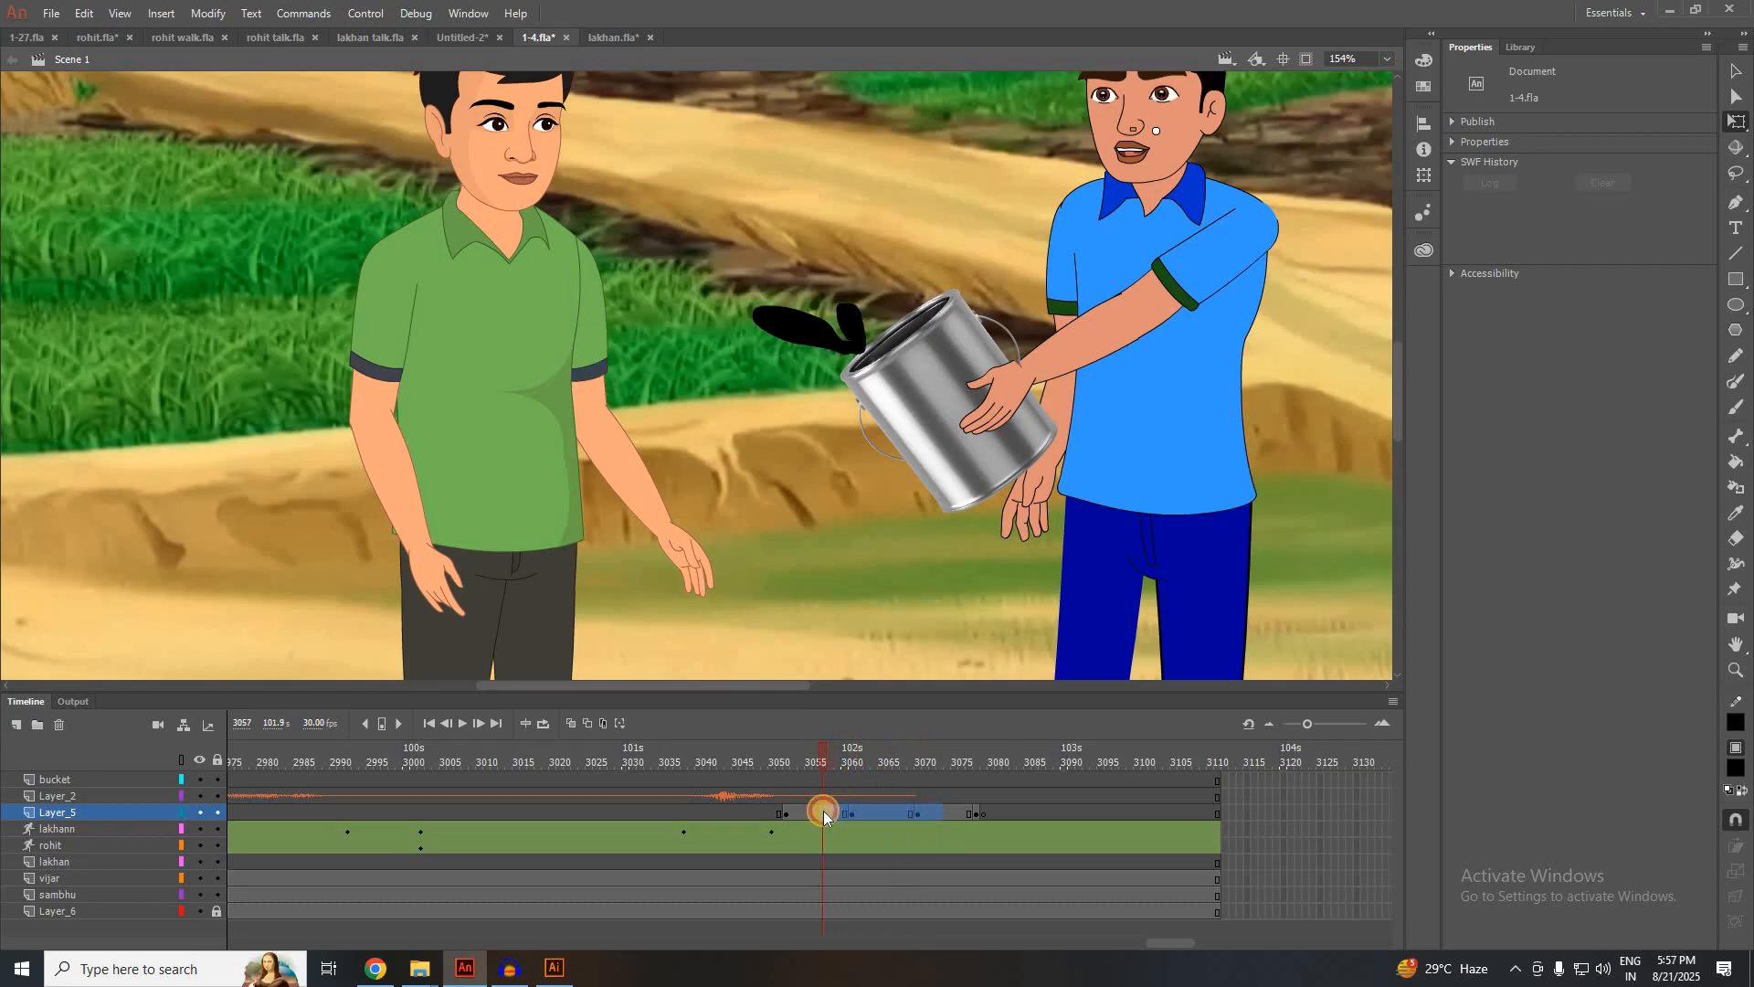
{"action": "right_click", "coordinate": [824, 809]}
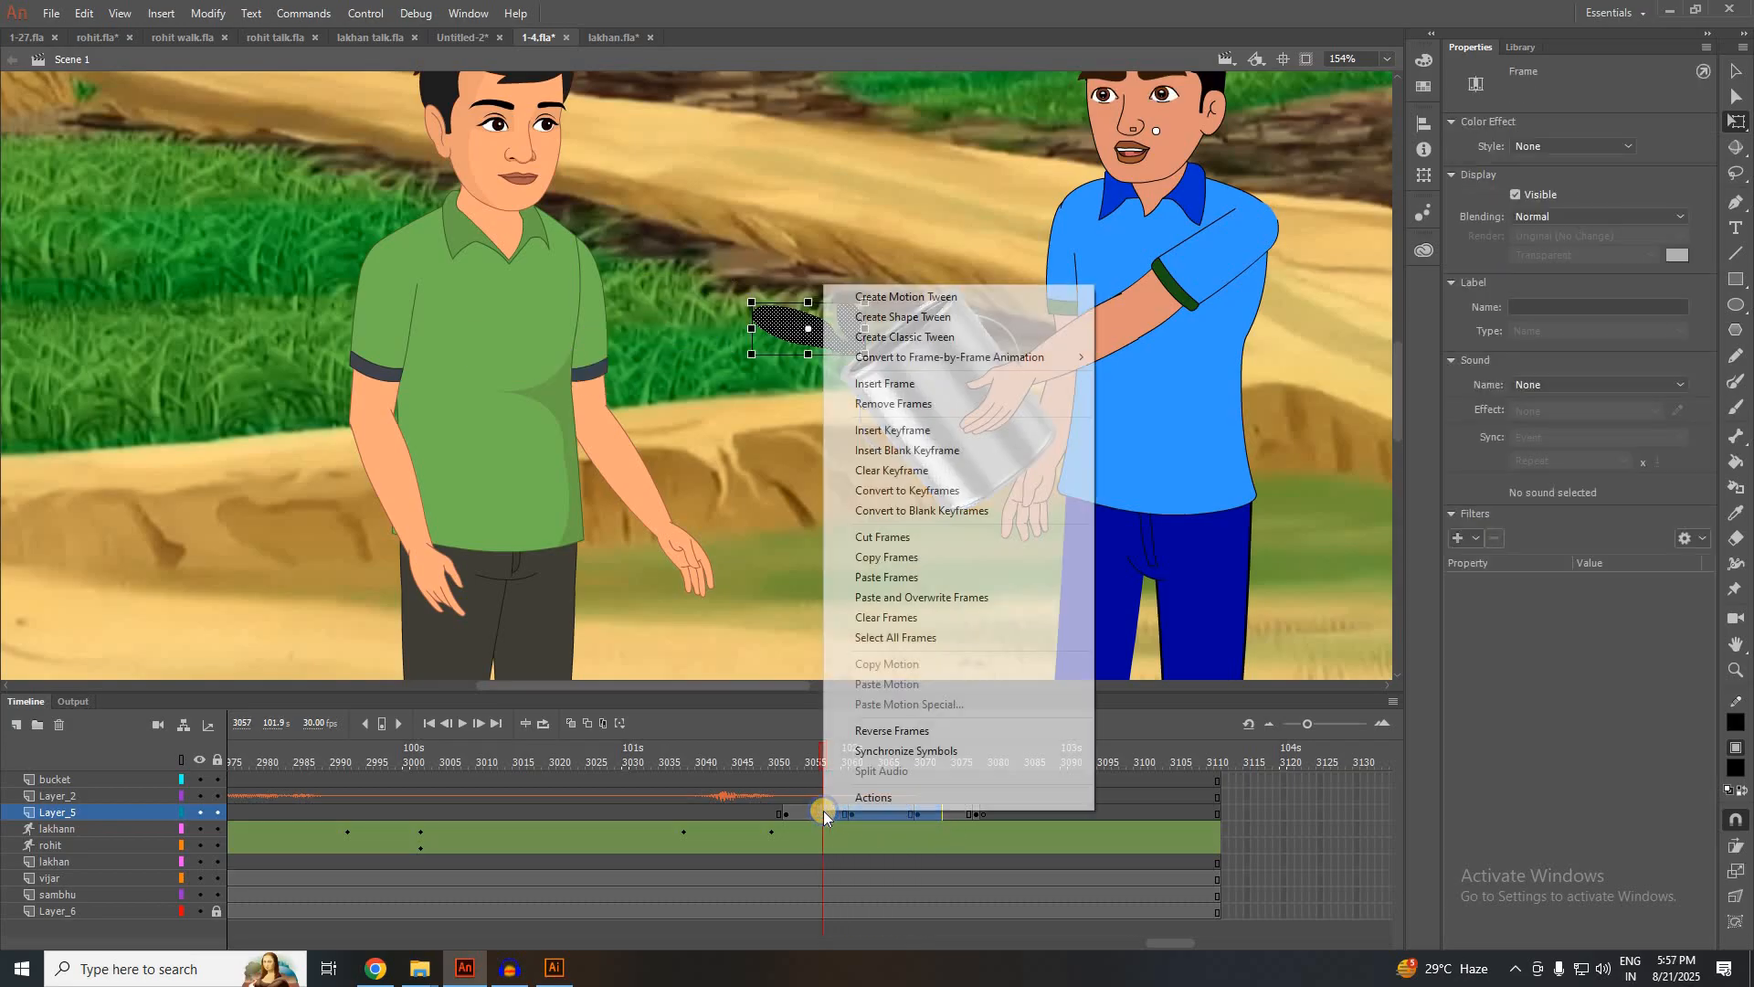
{"action": "left_click", "coordinate": [880, 338]}
{"action": "left_click", "coordinate": [967, 517]}
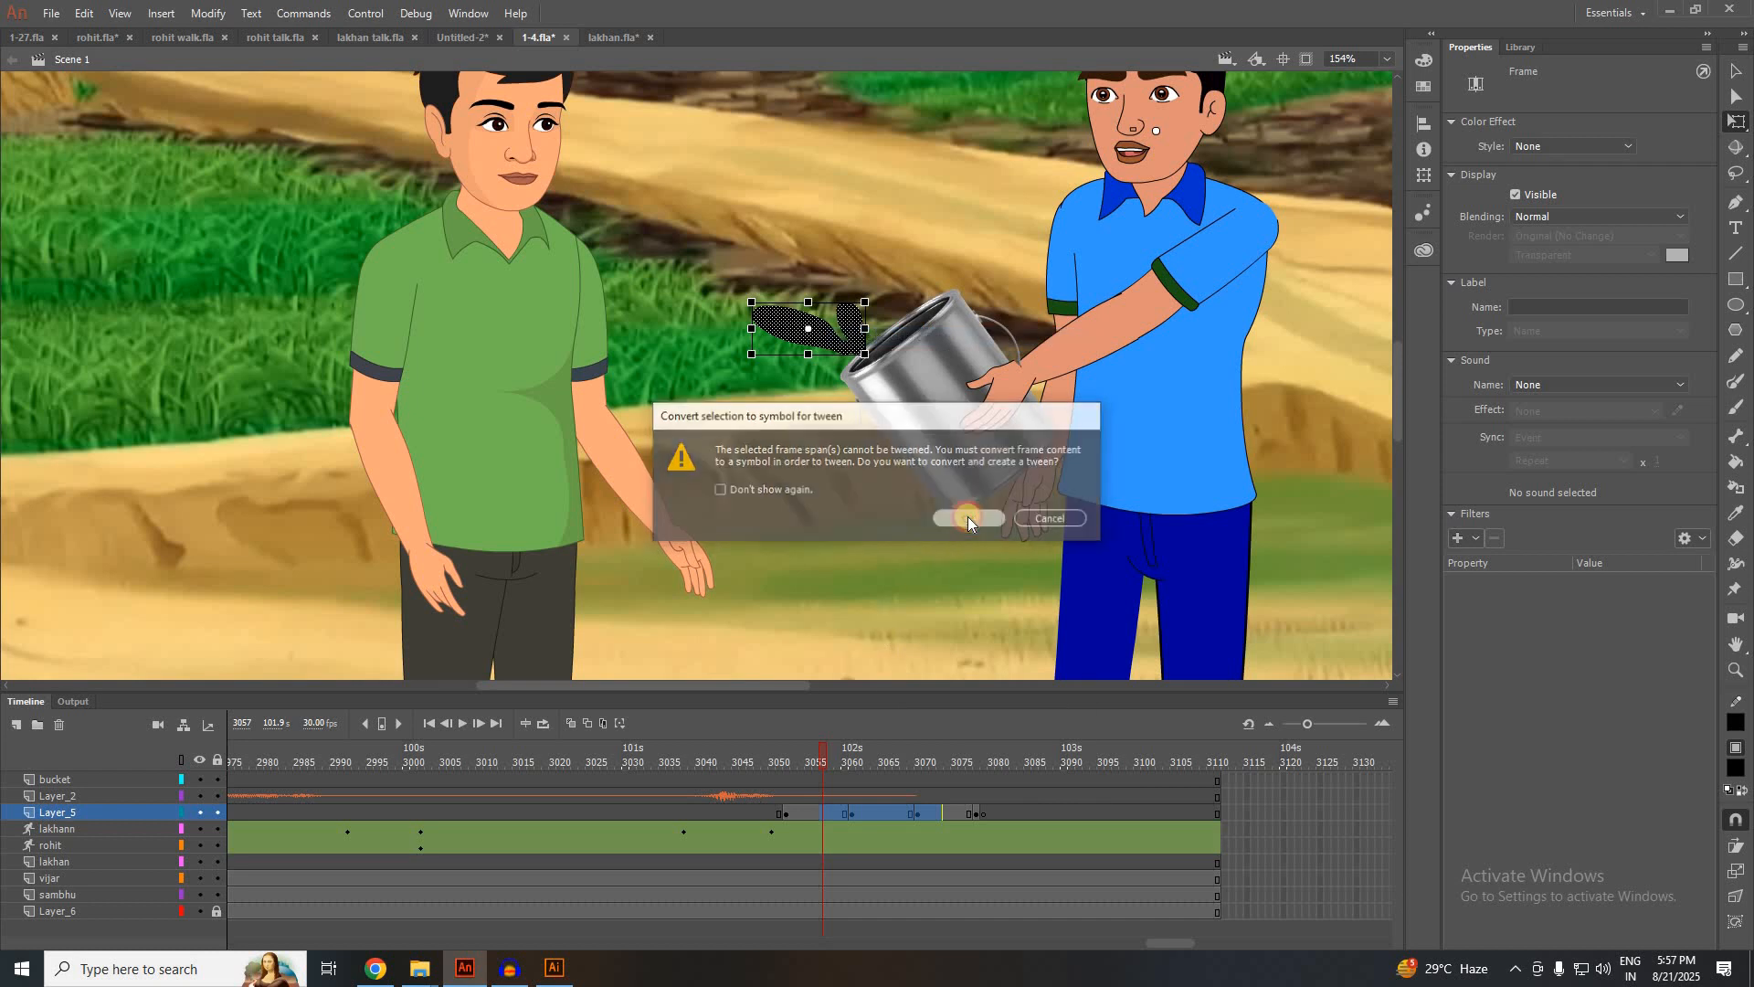
Play back and scrub through the throw to check the splash's flight from the bucket to the green-shirted character
{"action": "left_click_drag", "start_coordinate": [823, 752], "coordinate": [780, 771]}
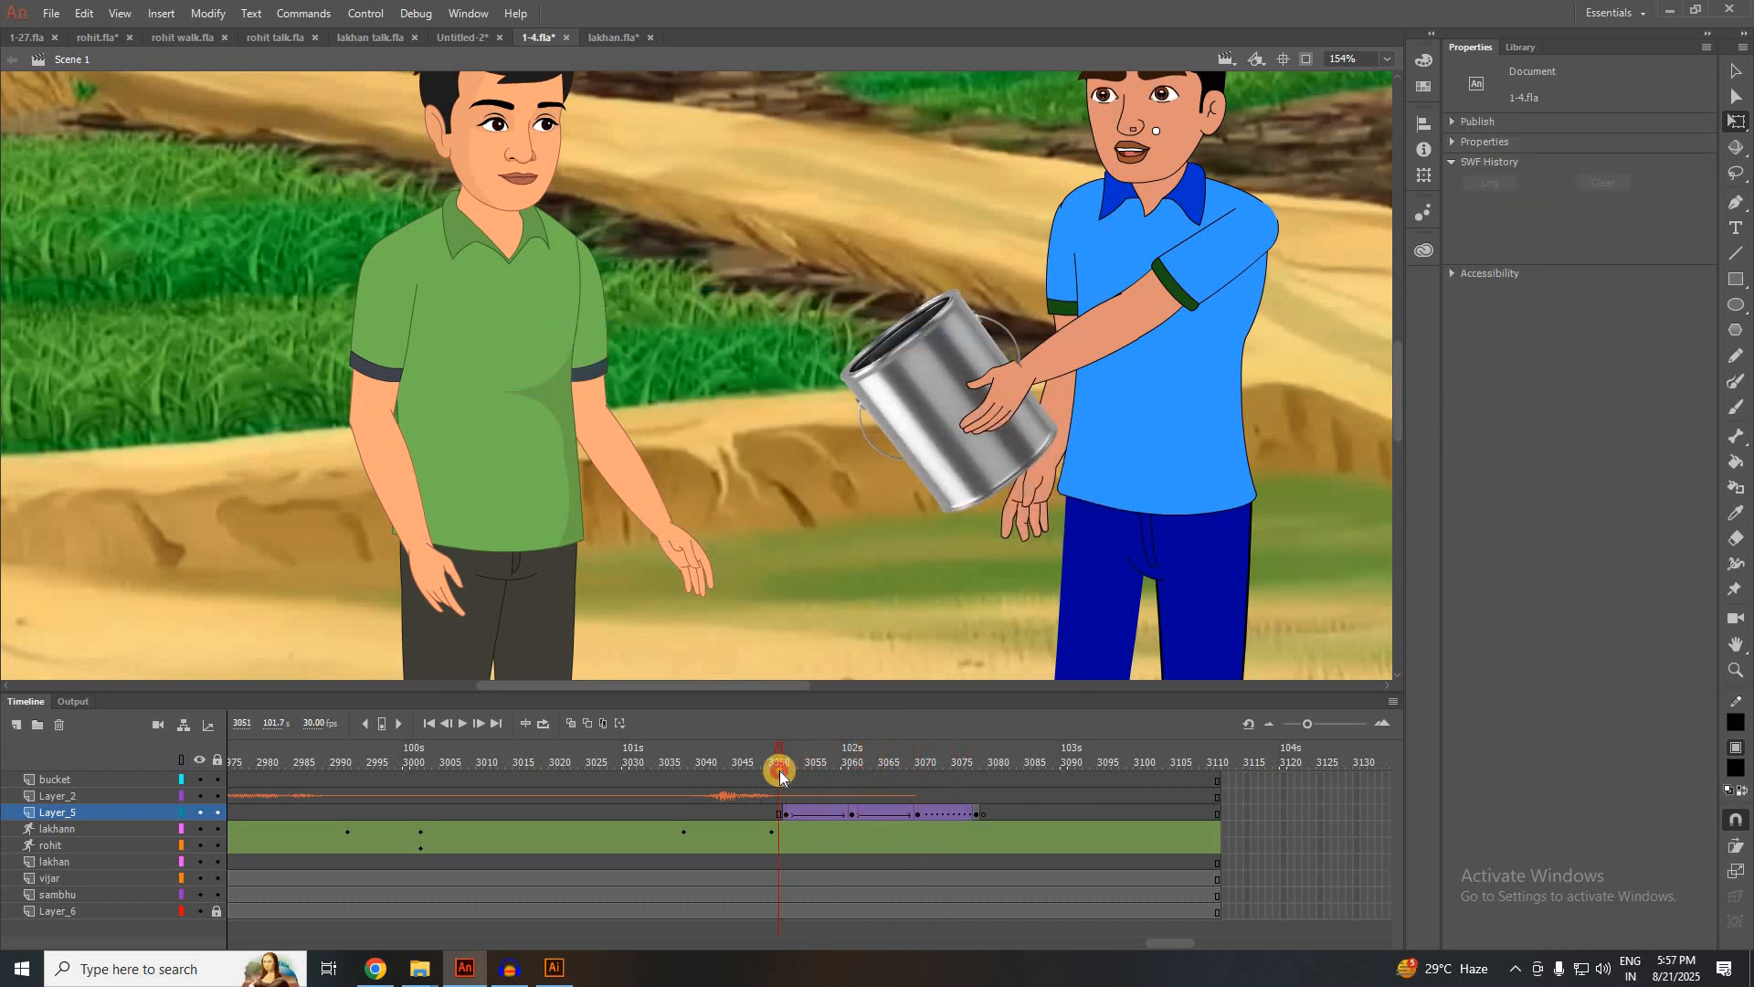
{"action": "left_click", "coordinate": [463, 722]}
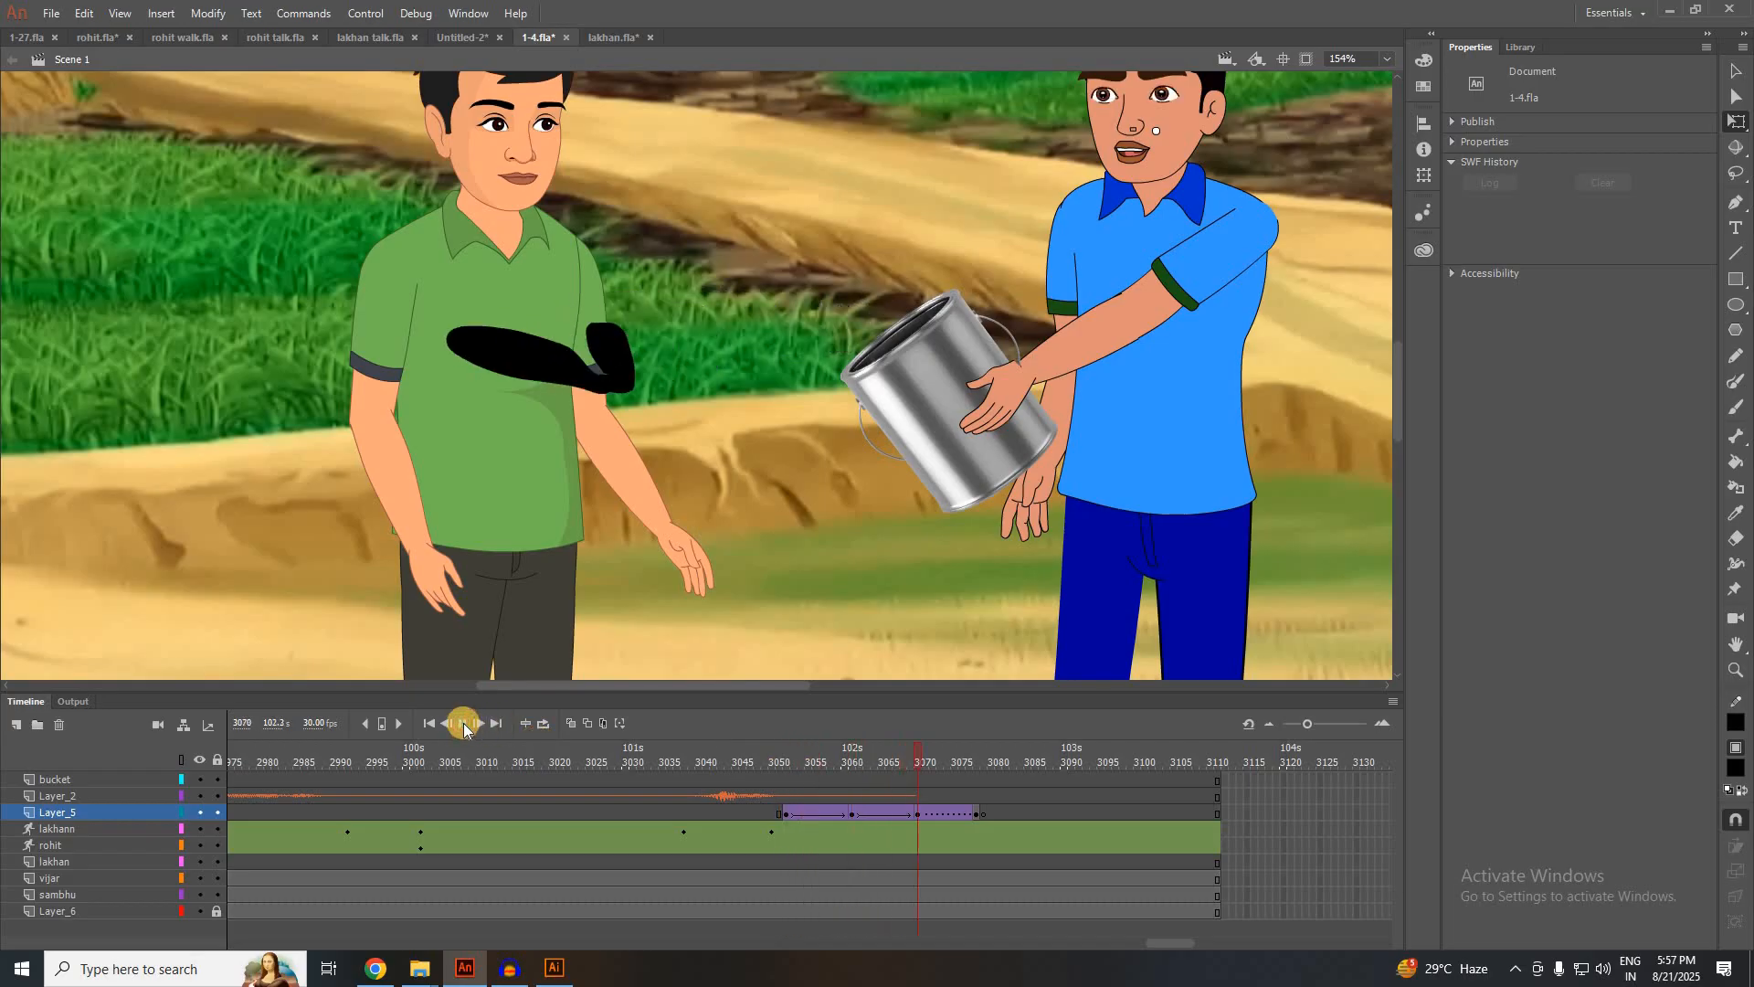
{"action": "left_click_drag", "start_coordinate": [814, 759], "coordinate": [855, 775]}
{"action": "left_click", "coordinate": [683, 307]}
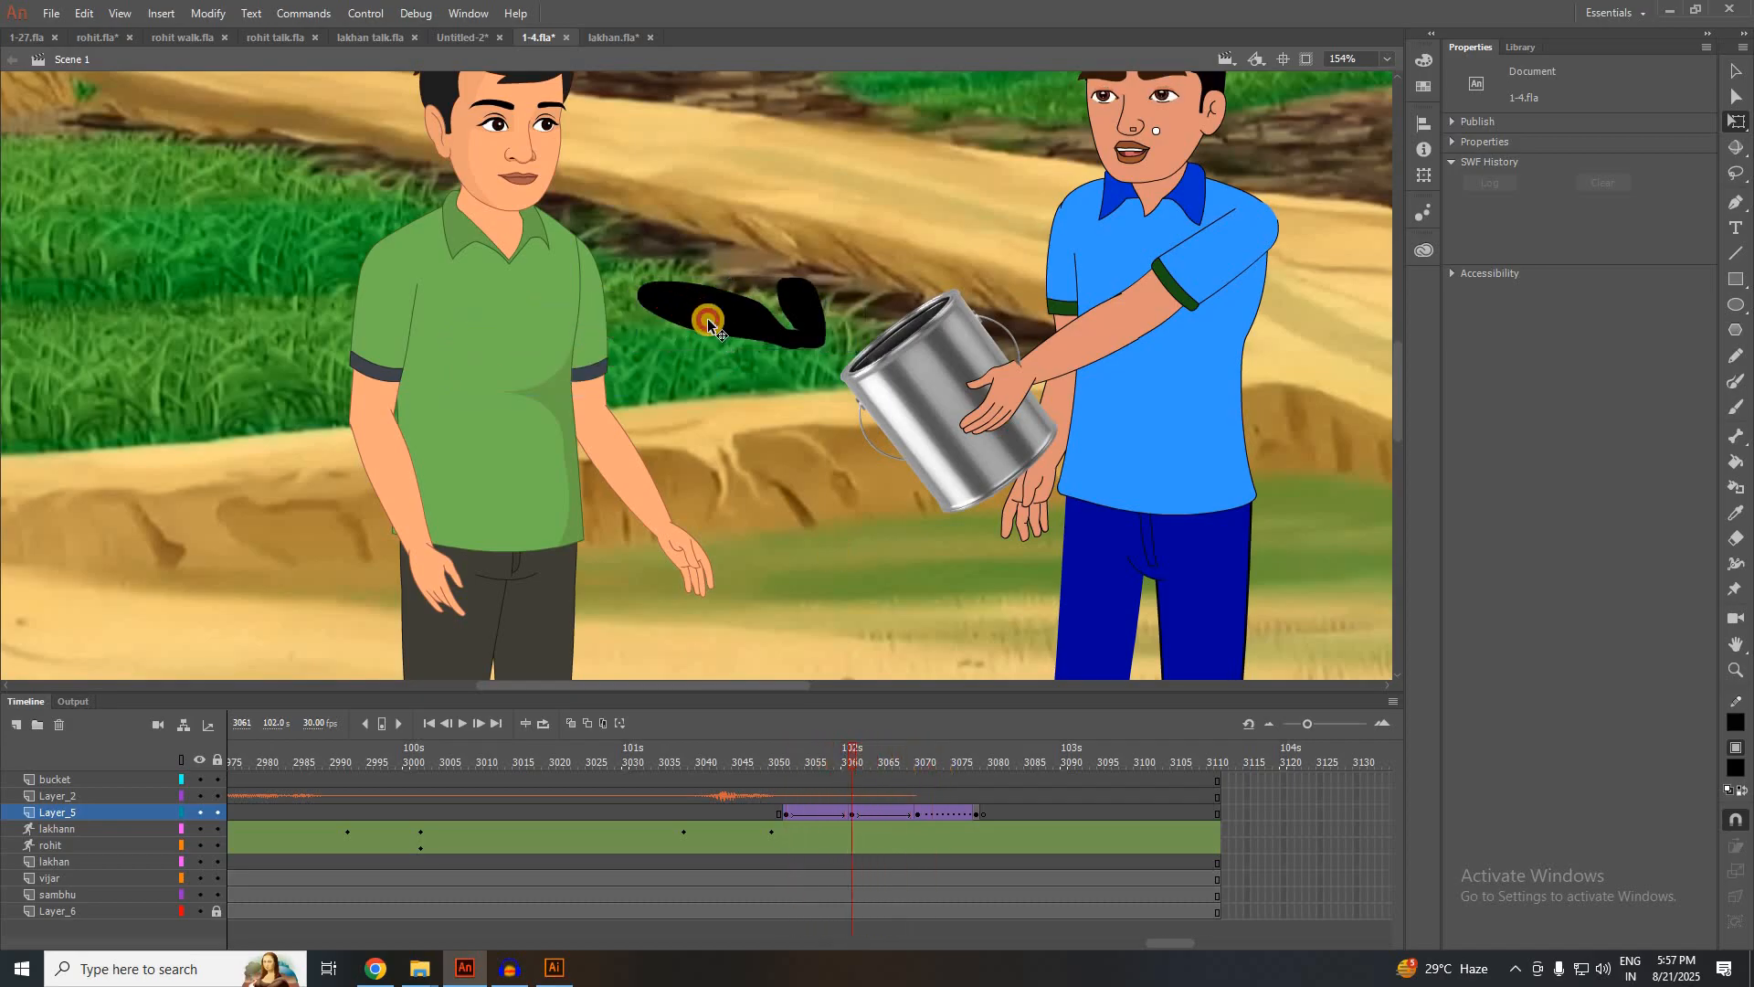
{"action": "left_click", "coordinate": [709, 322]}
{"action": "left_click_drag", "start_coordinate": [694, 322], "coordinate": [632, 322]}
{"action": "left_click_drag", "start_coordinate": [778, 759], "coordinate": [464, 751]}
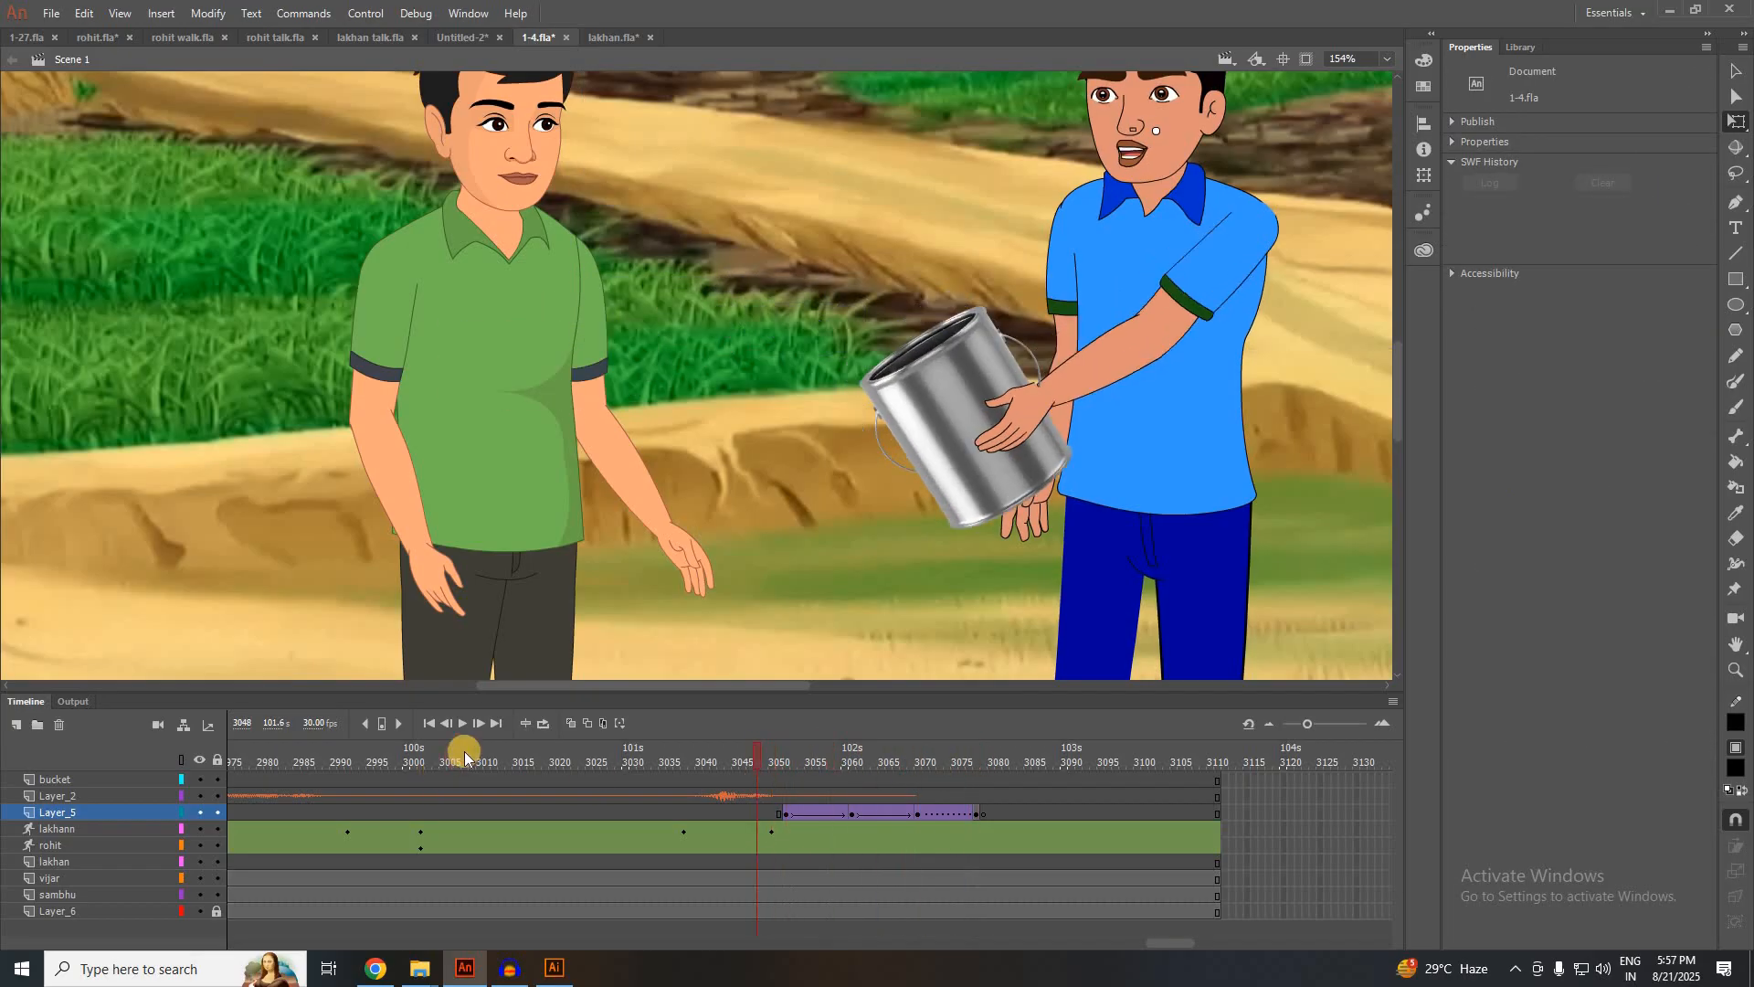
{"action": "left_click", "coordinate": [463, 724]}
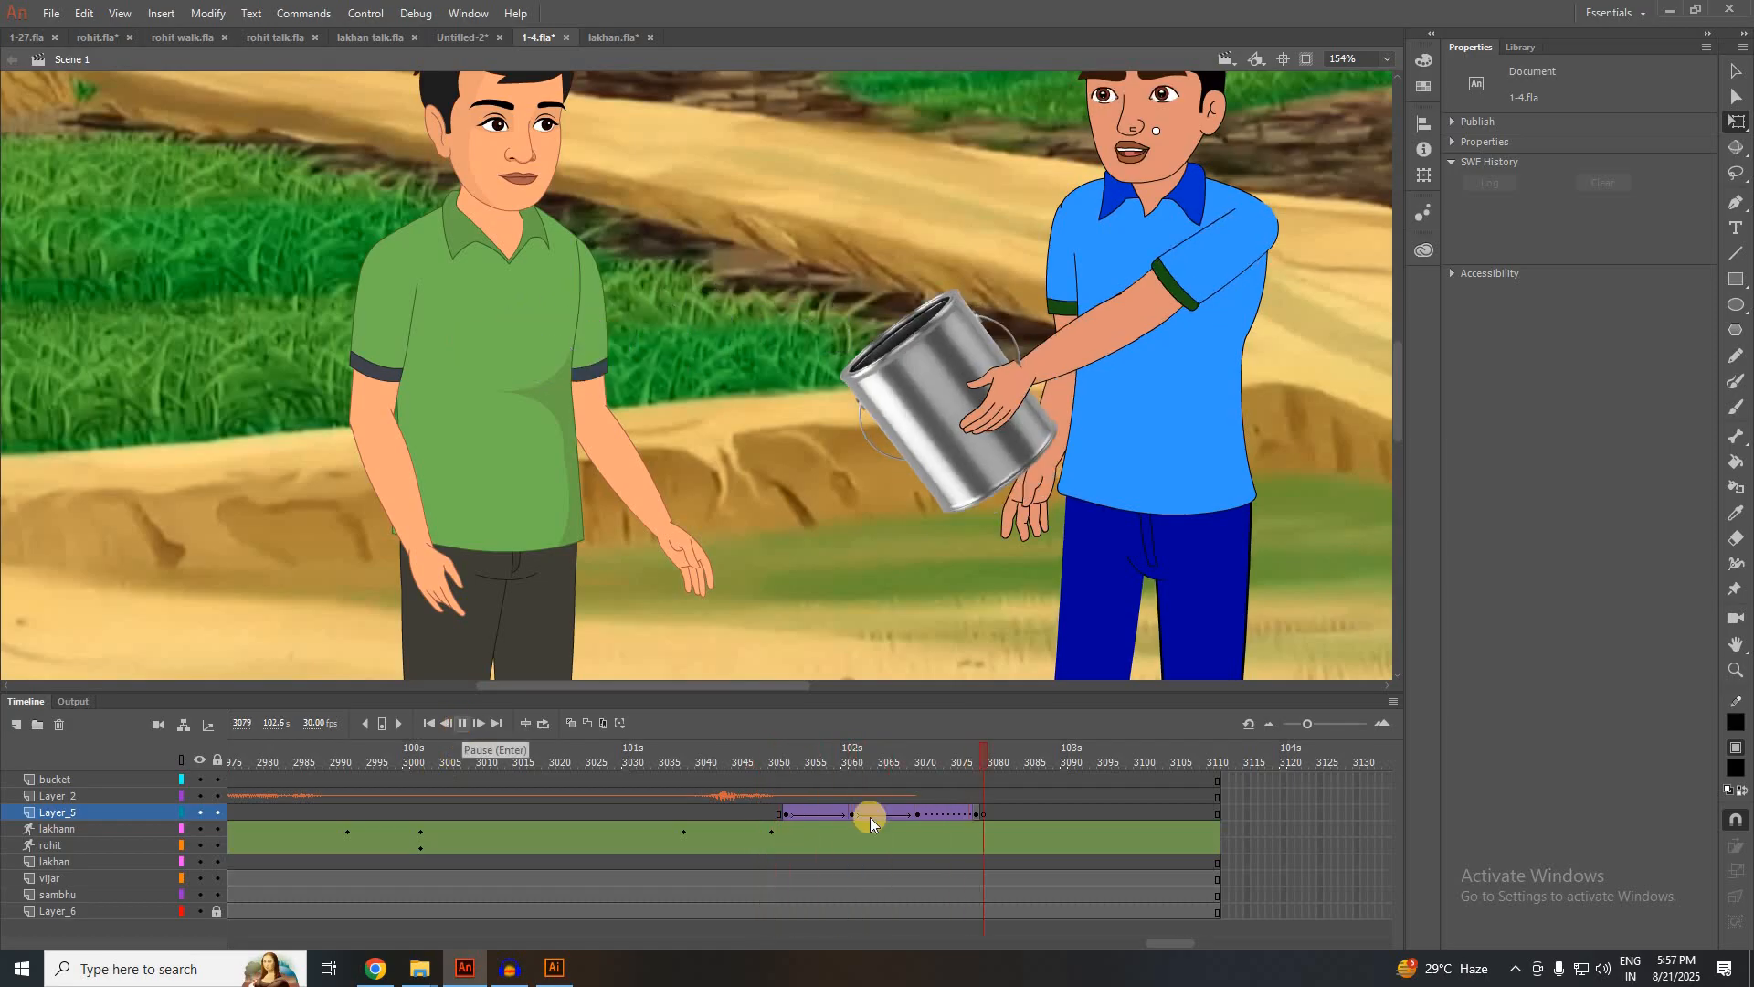
Insert a pose at frame 3078 of the rohit armature layer, where the splash reaches the green shirt
{"action": "left_click", "coordinate": [986, 760]}
{"action": "left_click_drag", "start_coordinate": [983, 754], "coordinate": [973, 760]}
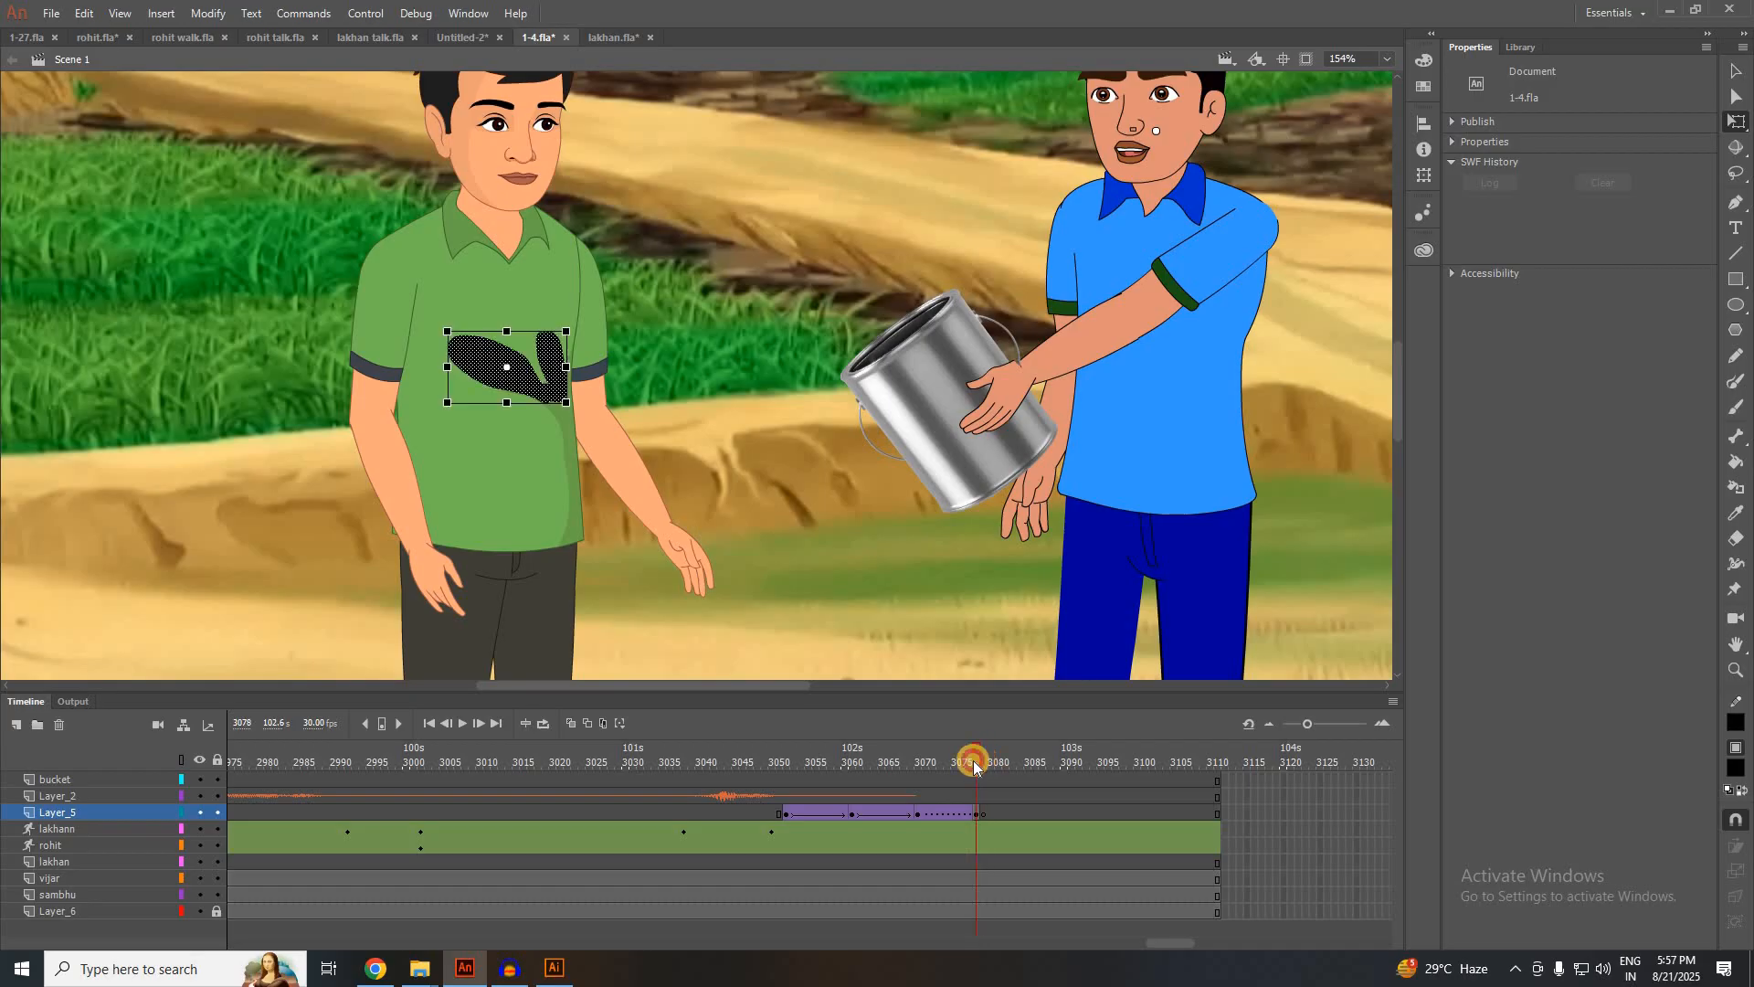
{"action": "left_click", "coordinate": [973, 761]}
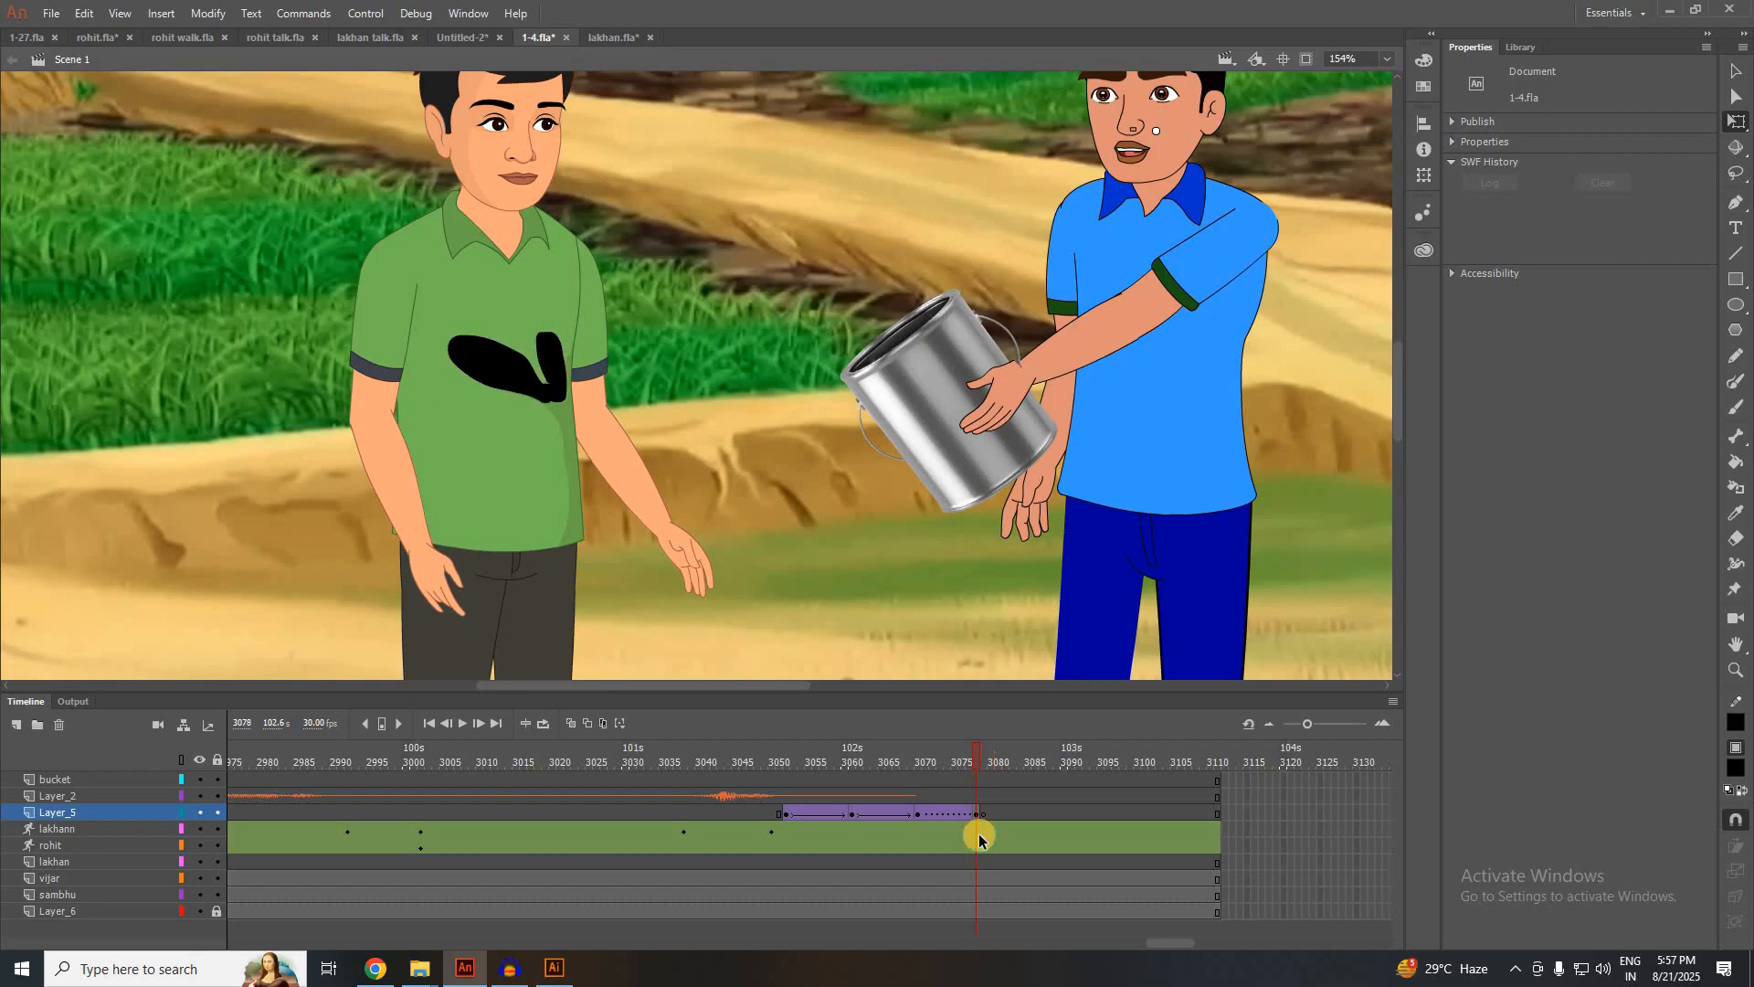
{"action": "left_click", "coordinate": [1736, 70]}
{"action": "left_click_drag", "start_coordinate": [965, 758], "coordinate": [979, 754]}
{"action": "left_click", "coordinate": [976, 813]}
{"action": "left_click", "coordinate": [980, 849]}
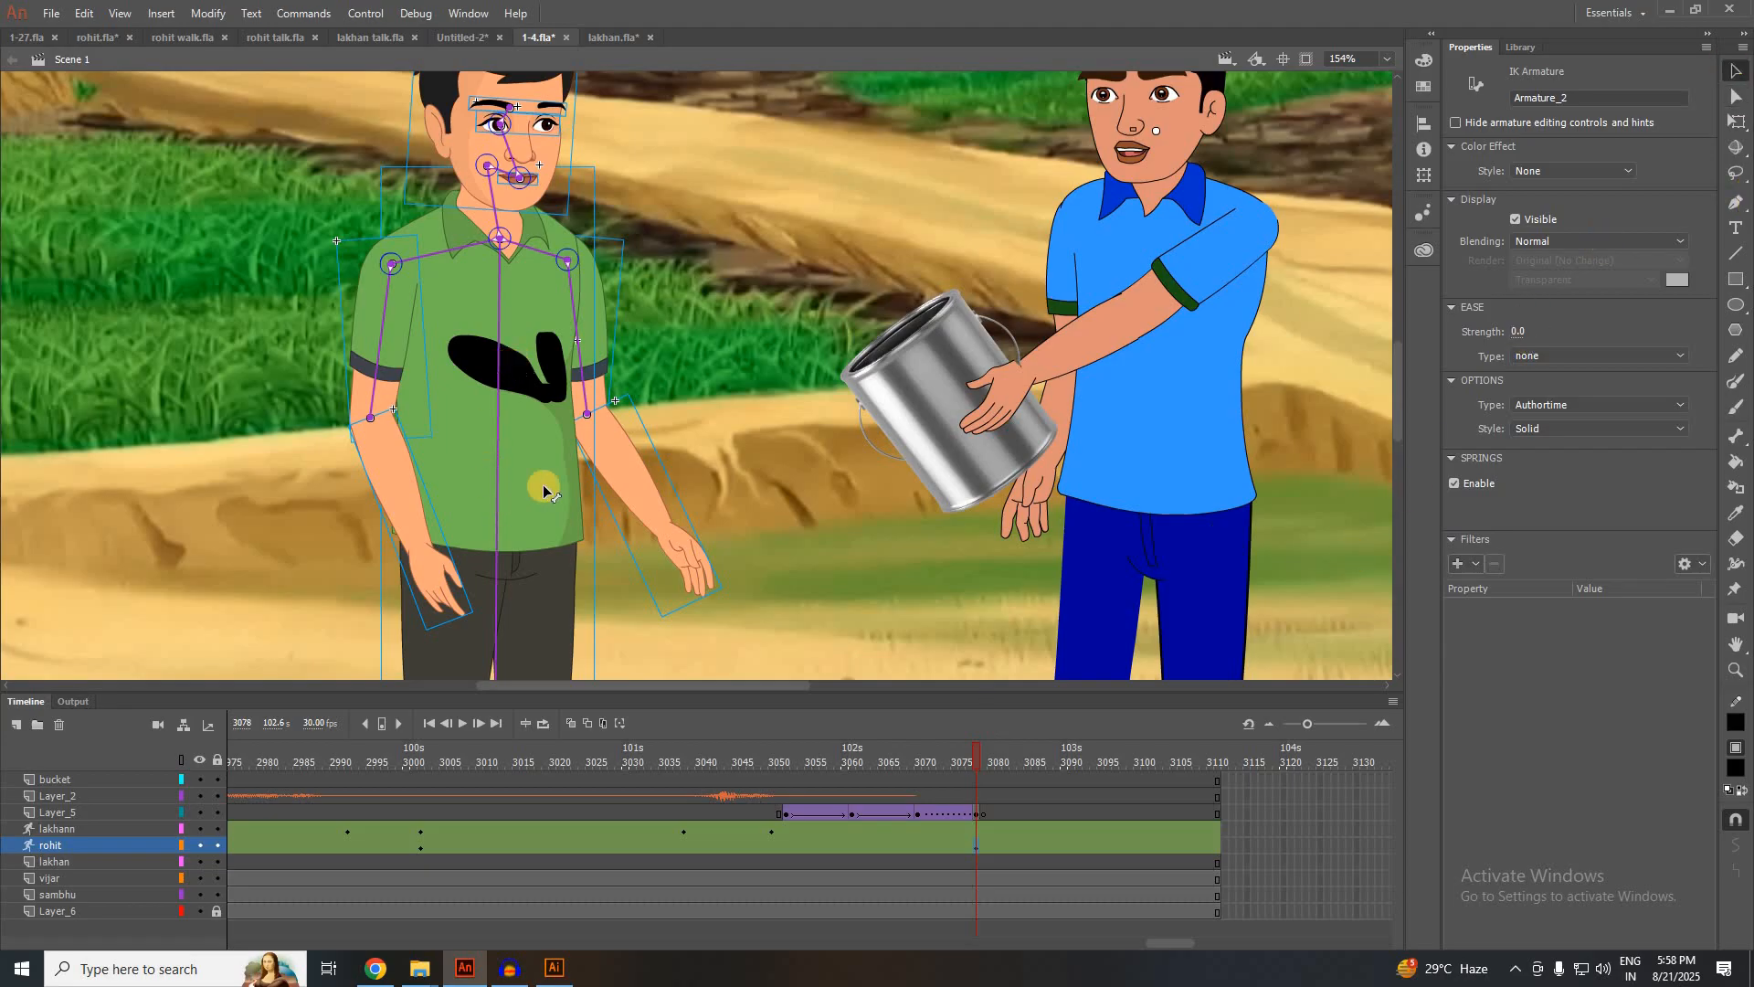
Set the green-shirted character's torso symbol to single frame 2 at frame 3078, switching to the splash-stained T-shirt
{"action": "left_click", "coordinate": [1735, 72]}
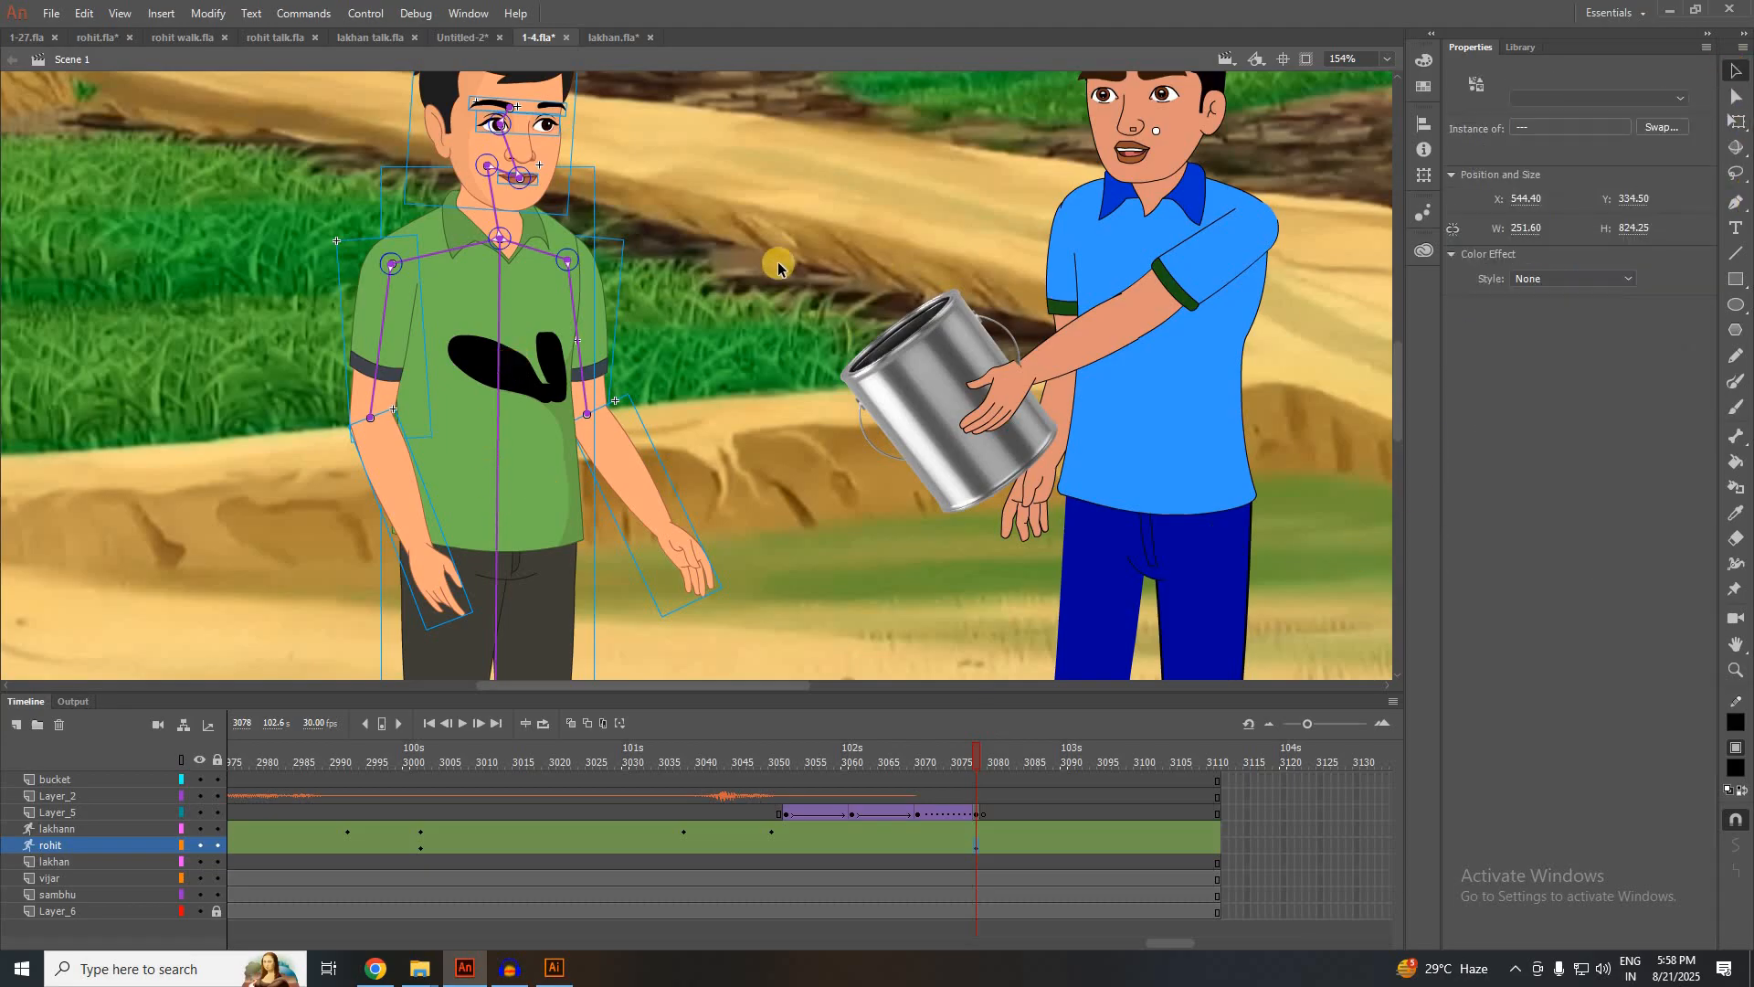
{"action": "left_click", "coordinate": [1735, 72]}
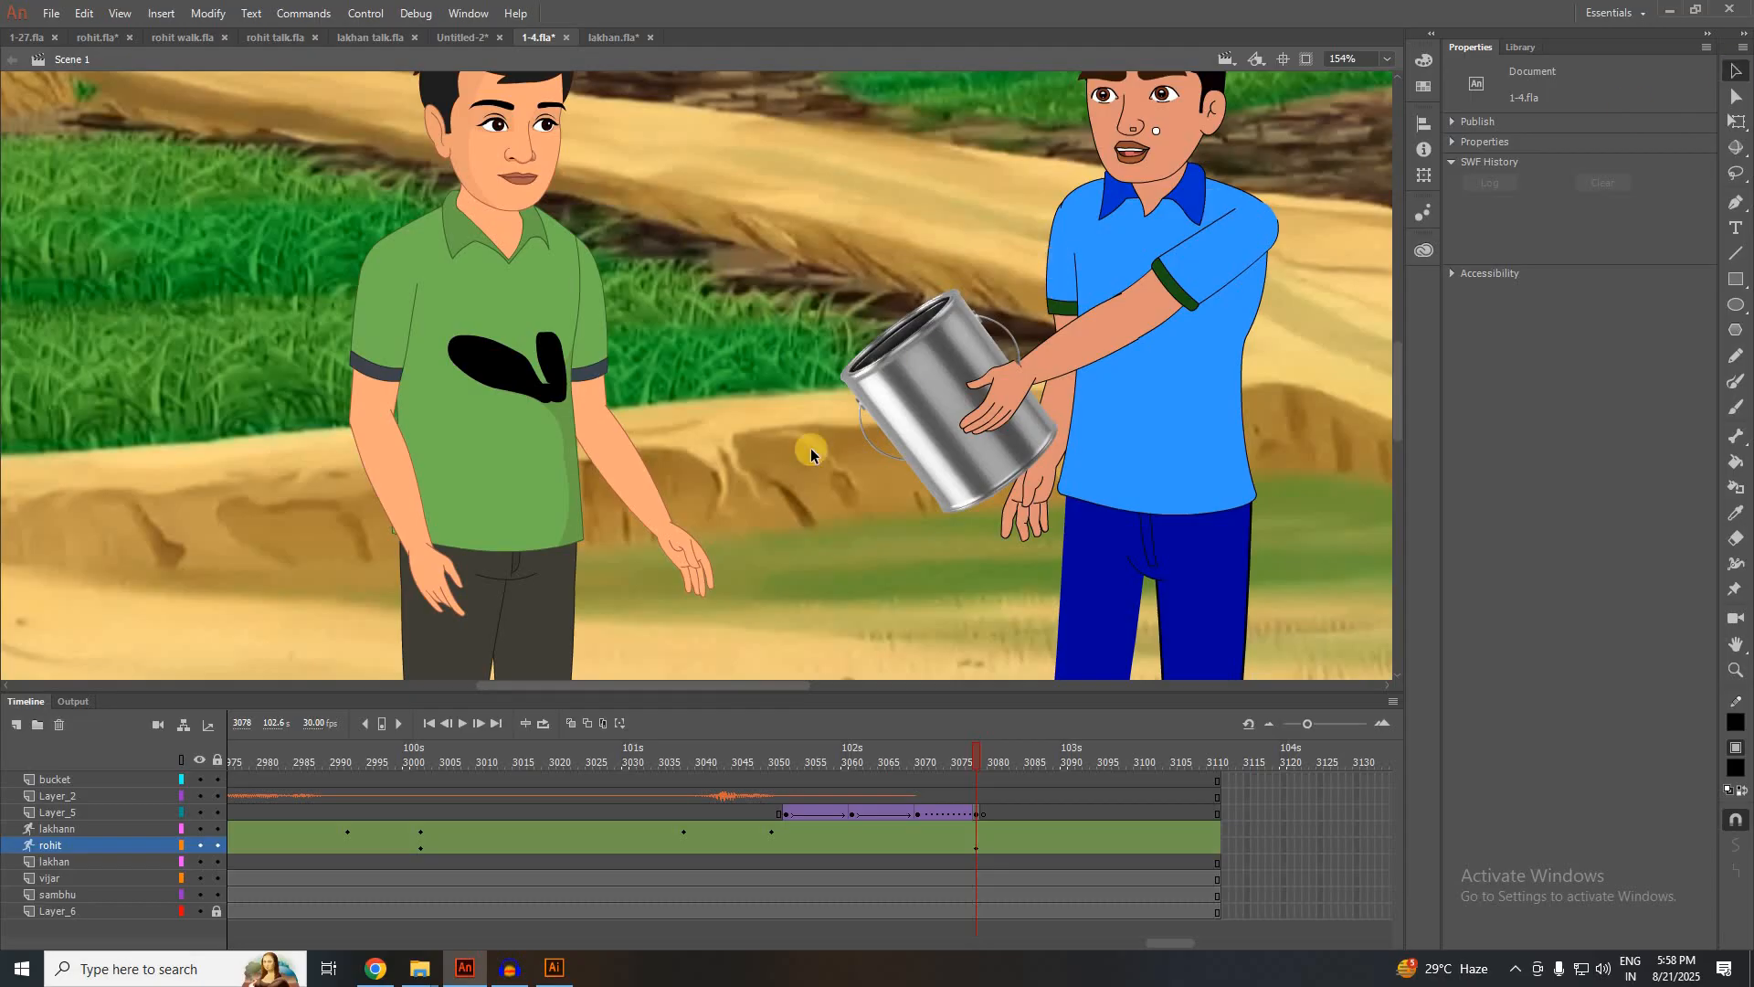
{"action": "left_click", "coordinate": [516, 469]}
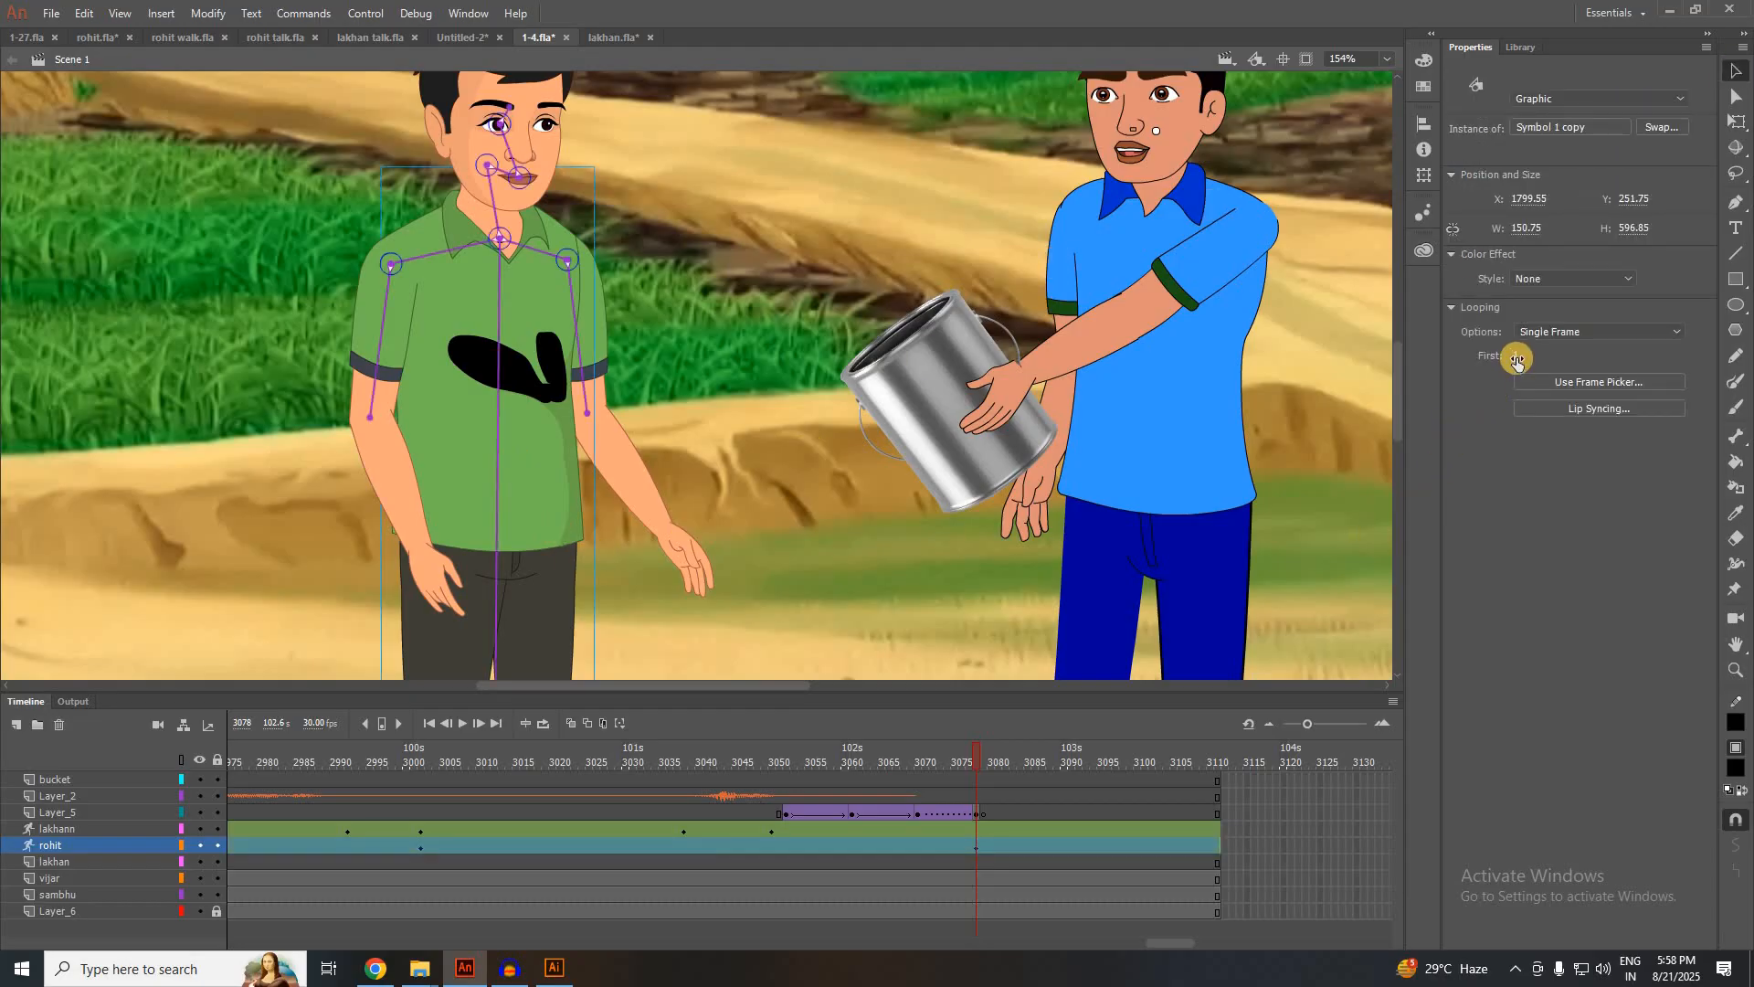
{"action": "left_click", "coordinate": [1517, 359]}
{"action": "type", "text": "2"}
{"action": "left_click", "coordinate": [1580, 576]}
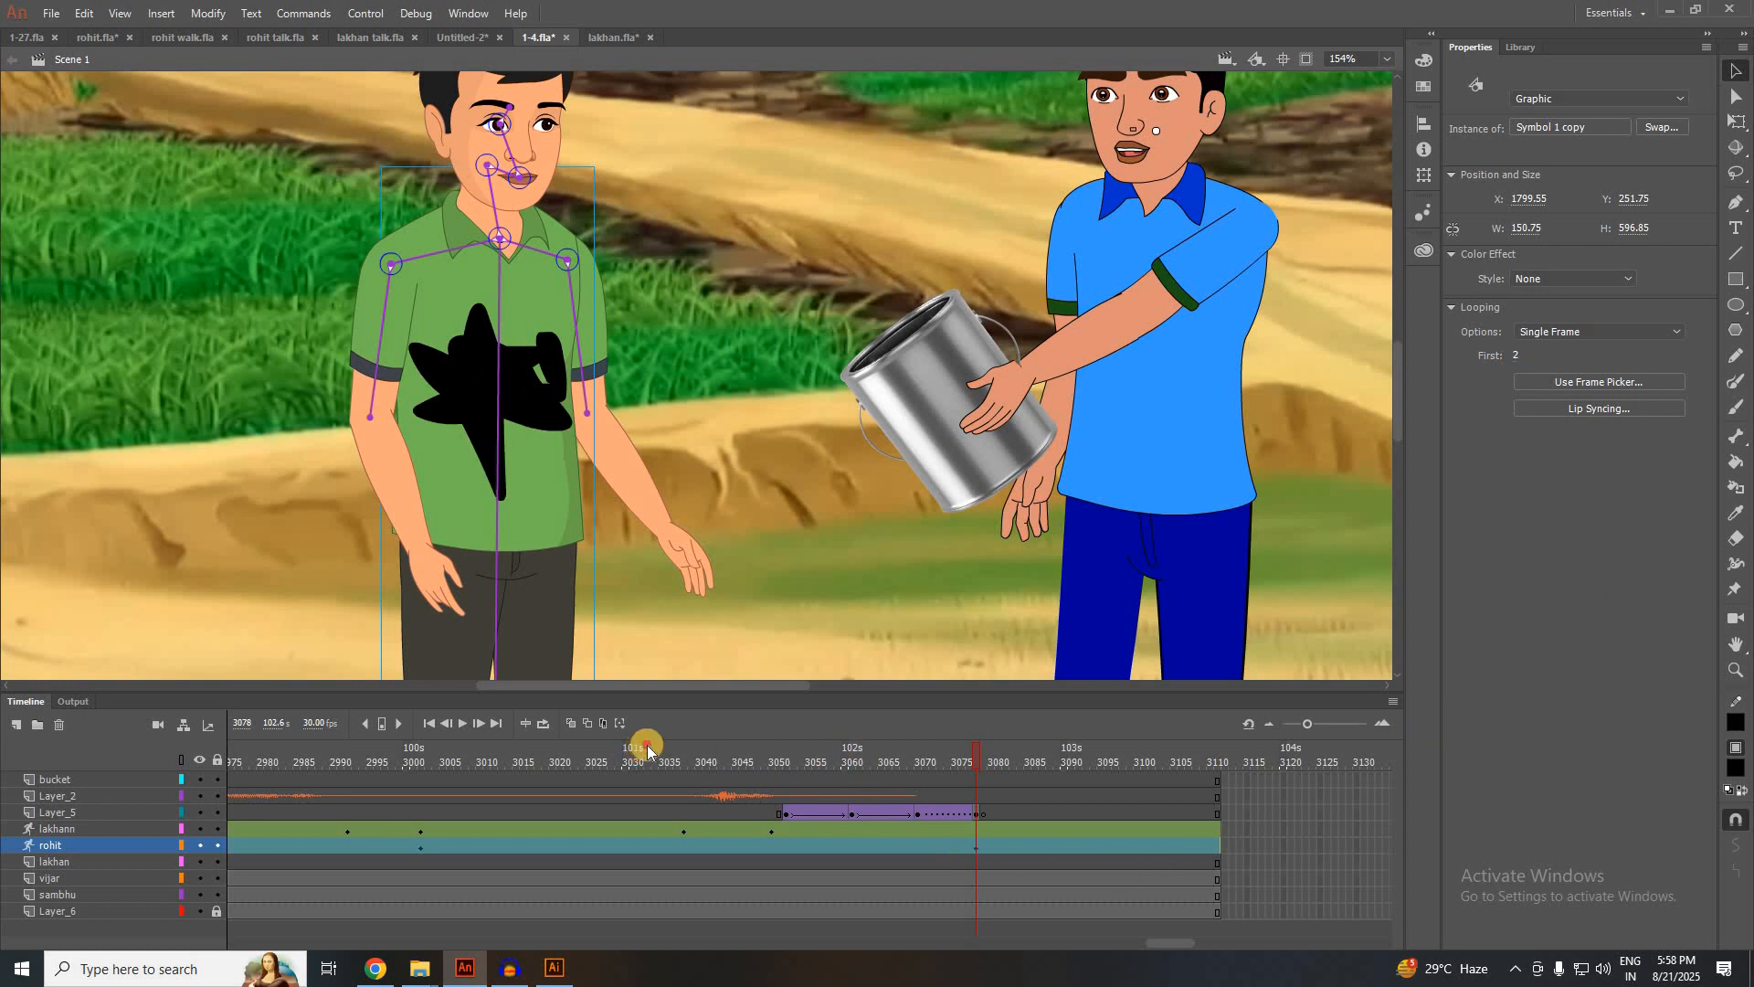
Play the scene from frame 3037 and scrub through the throw to check the T-shirt's change with all characters in view
{"action": "left_click", "coordinate": [676, 751]}
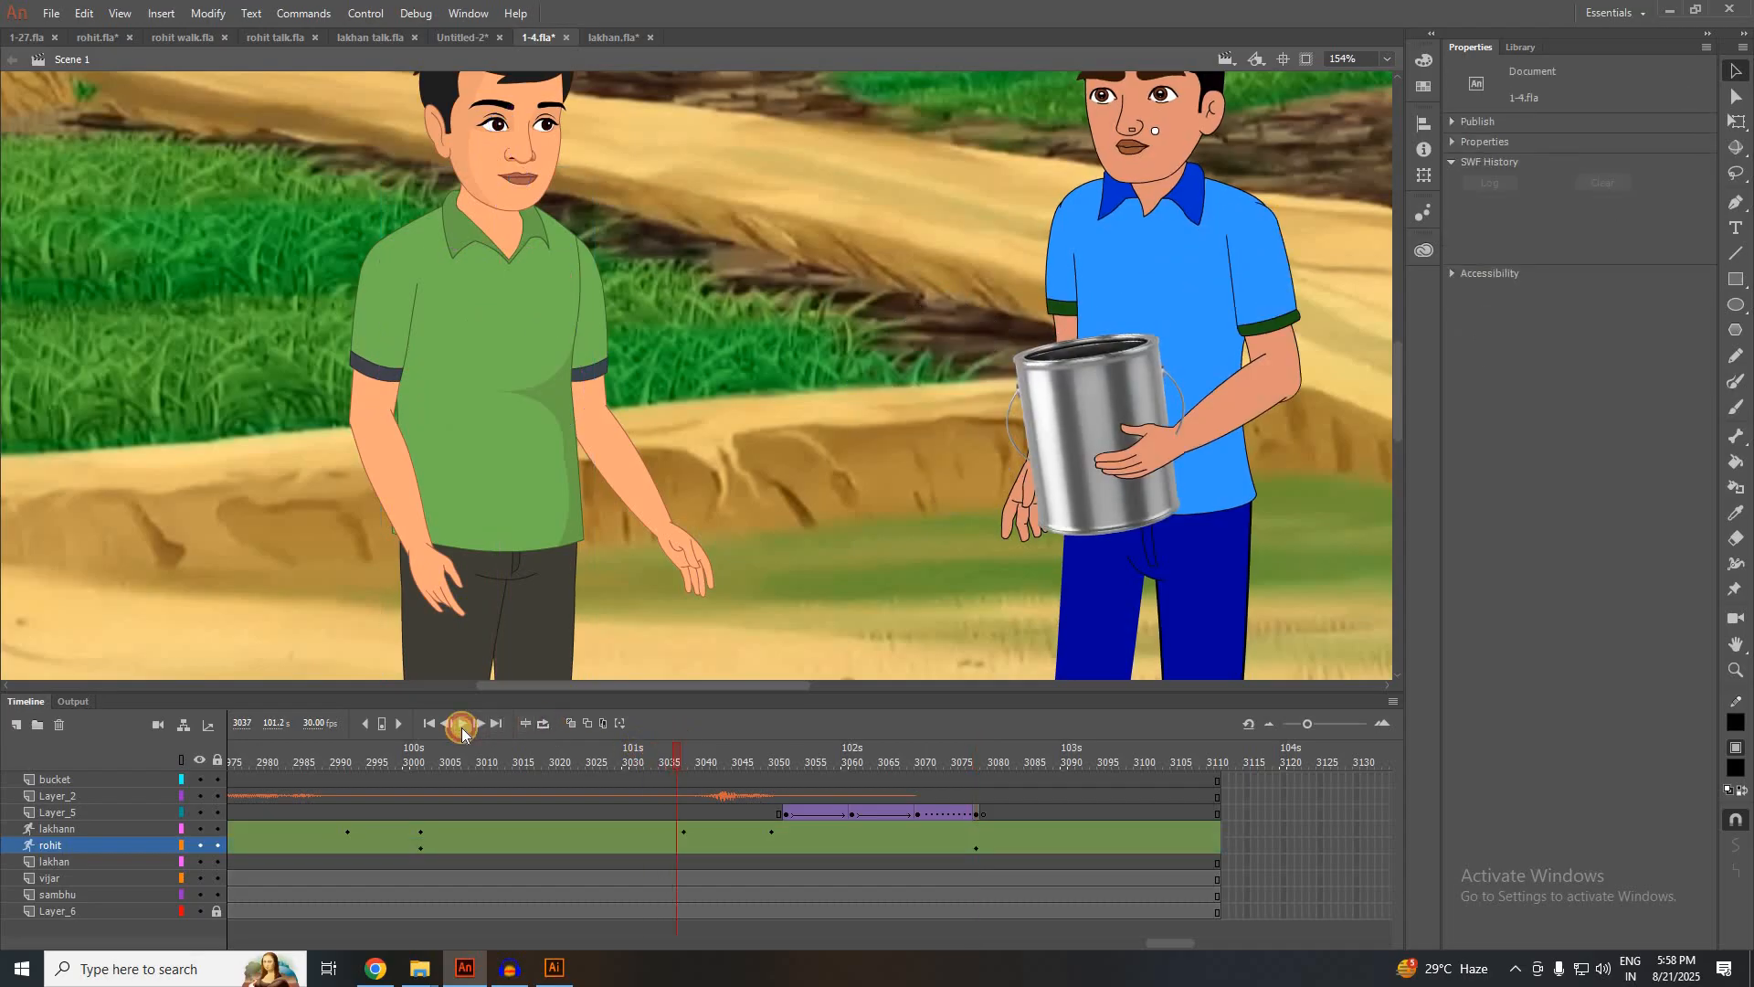
{"action": "left_click", "coordinate": [463, 731]}
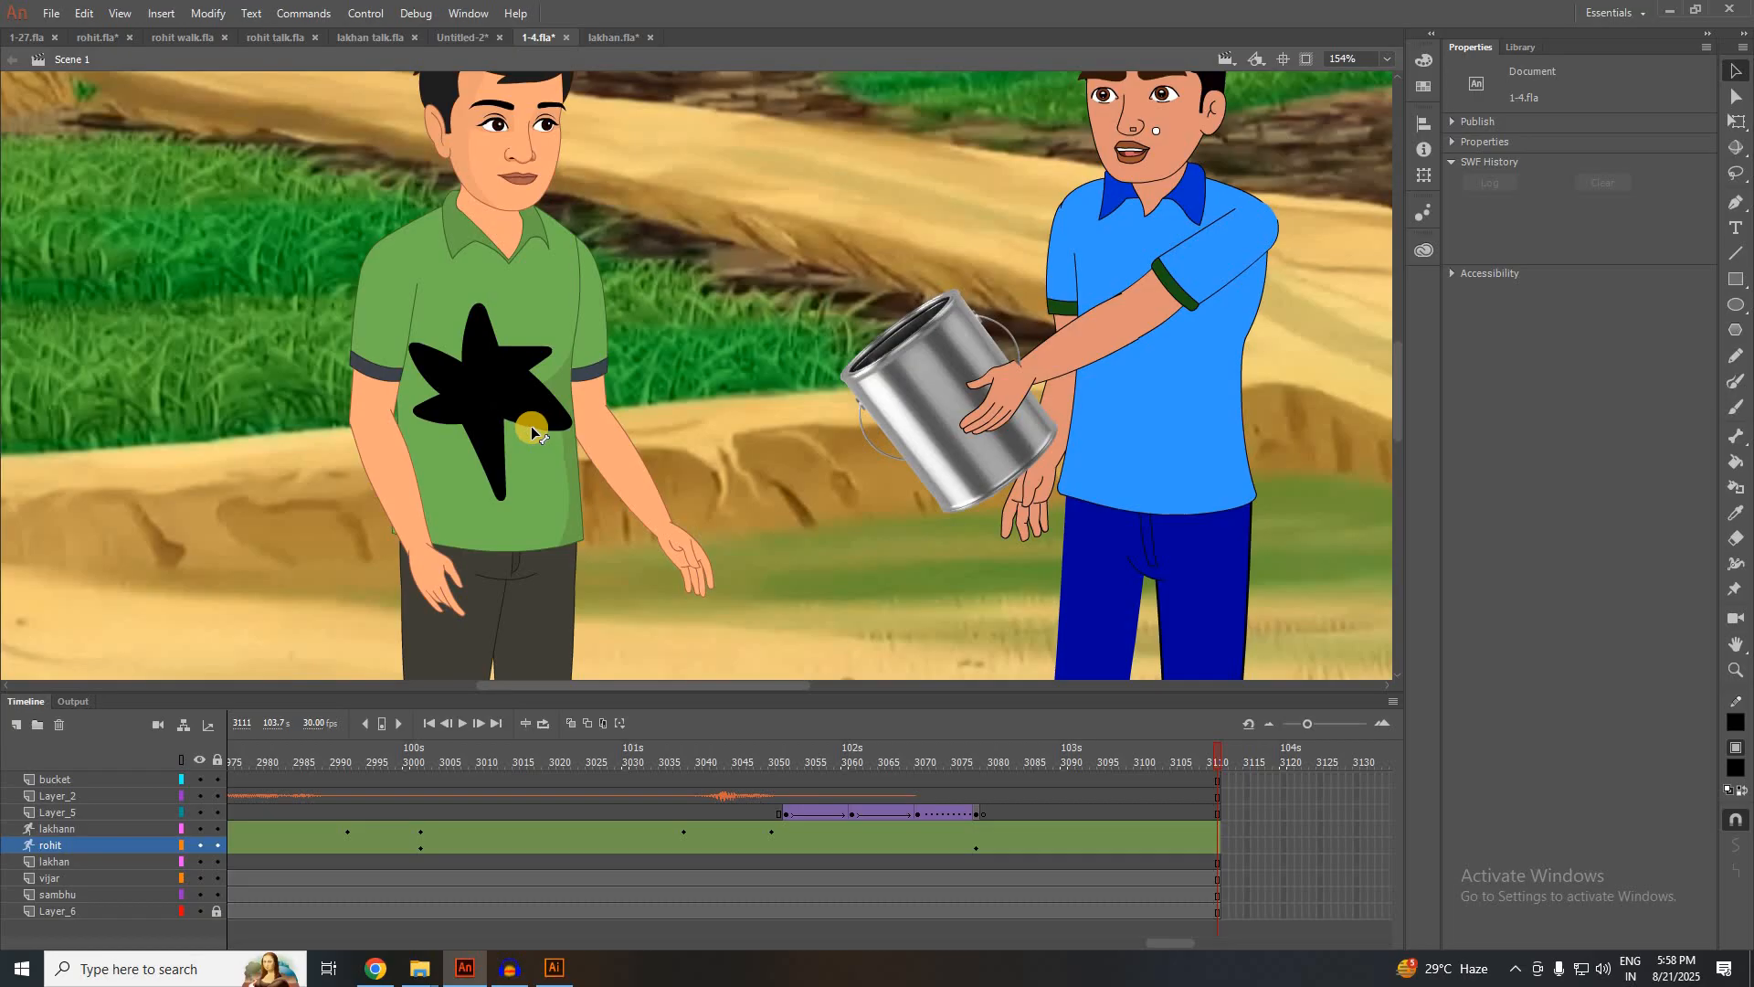
{"action": "scroll", "coordinate": [732, 403], "scroll_direction": "down", "scroll_amount": 2}
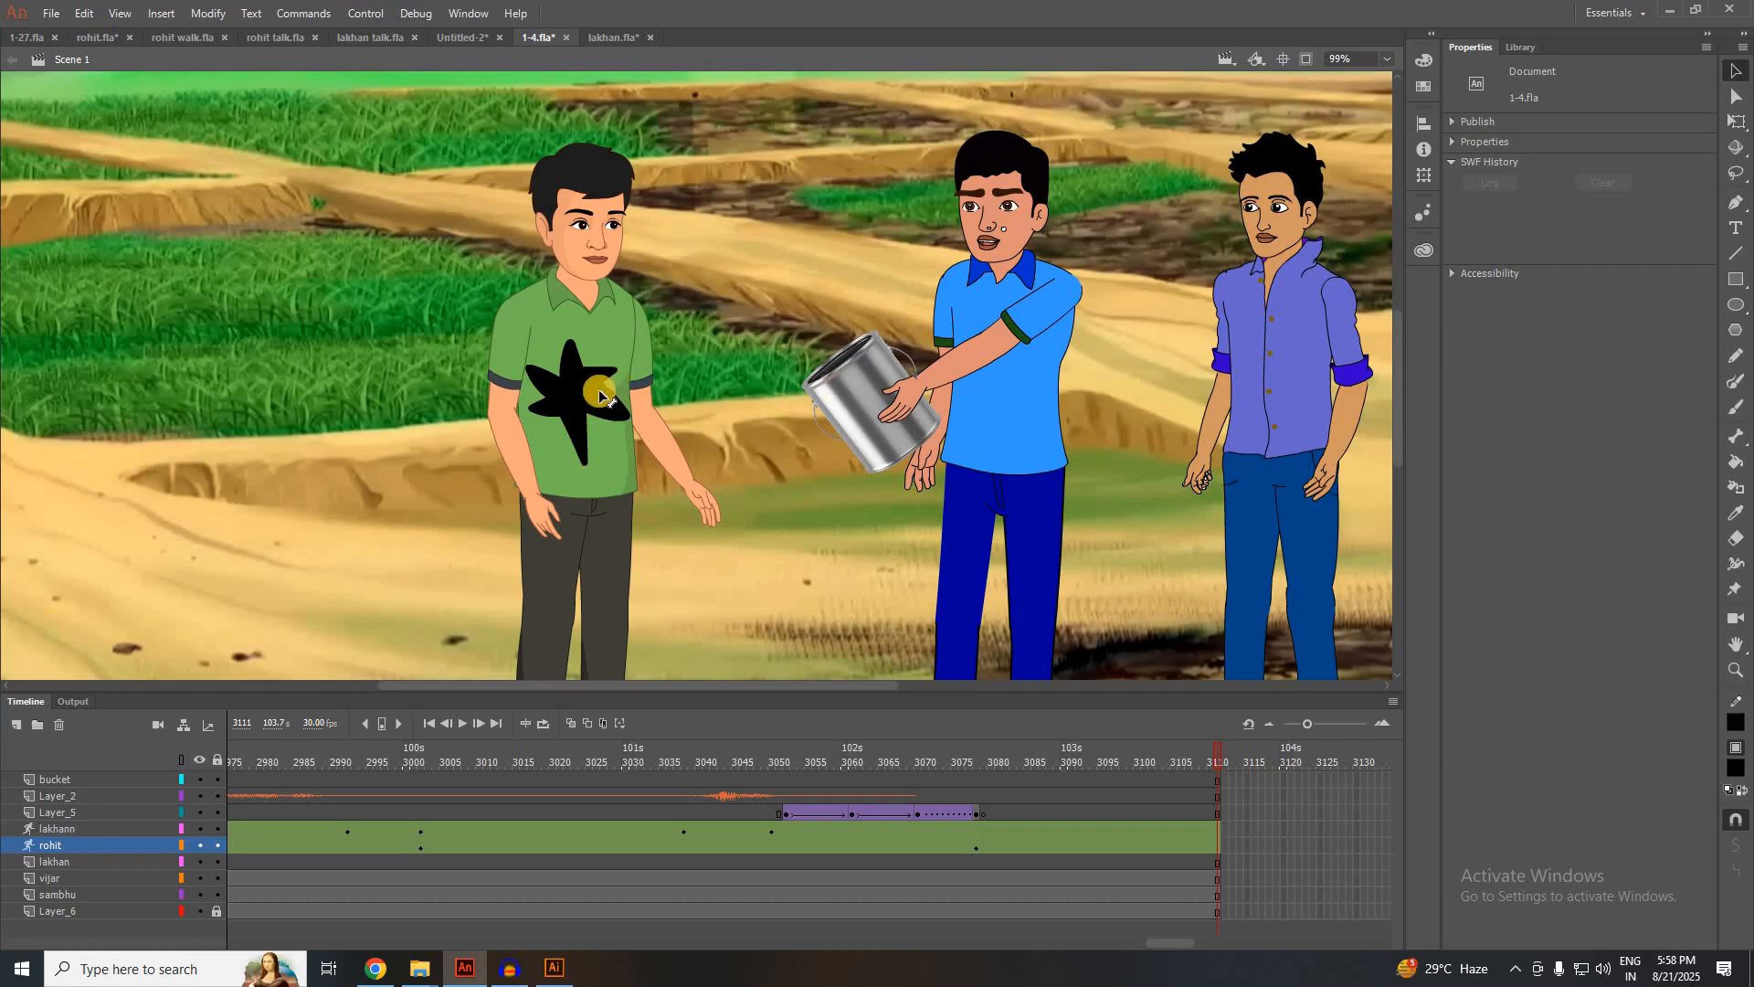
{"action": "mouse_move", "coordinate": [868, 758]}
{"action": "left_mouse_down"}
{"action": "mouse_move", "coordinate": [665, 769]}
{"action": "mouse_move", "coordinate": [1017, 758]}
{"action": "mouse_move", "coordinate": [740, 740]}
{"action": "left_mouse_up"}
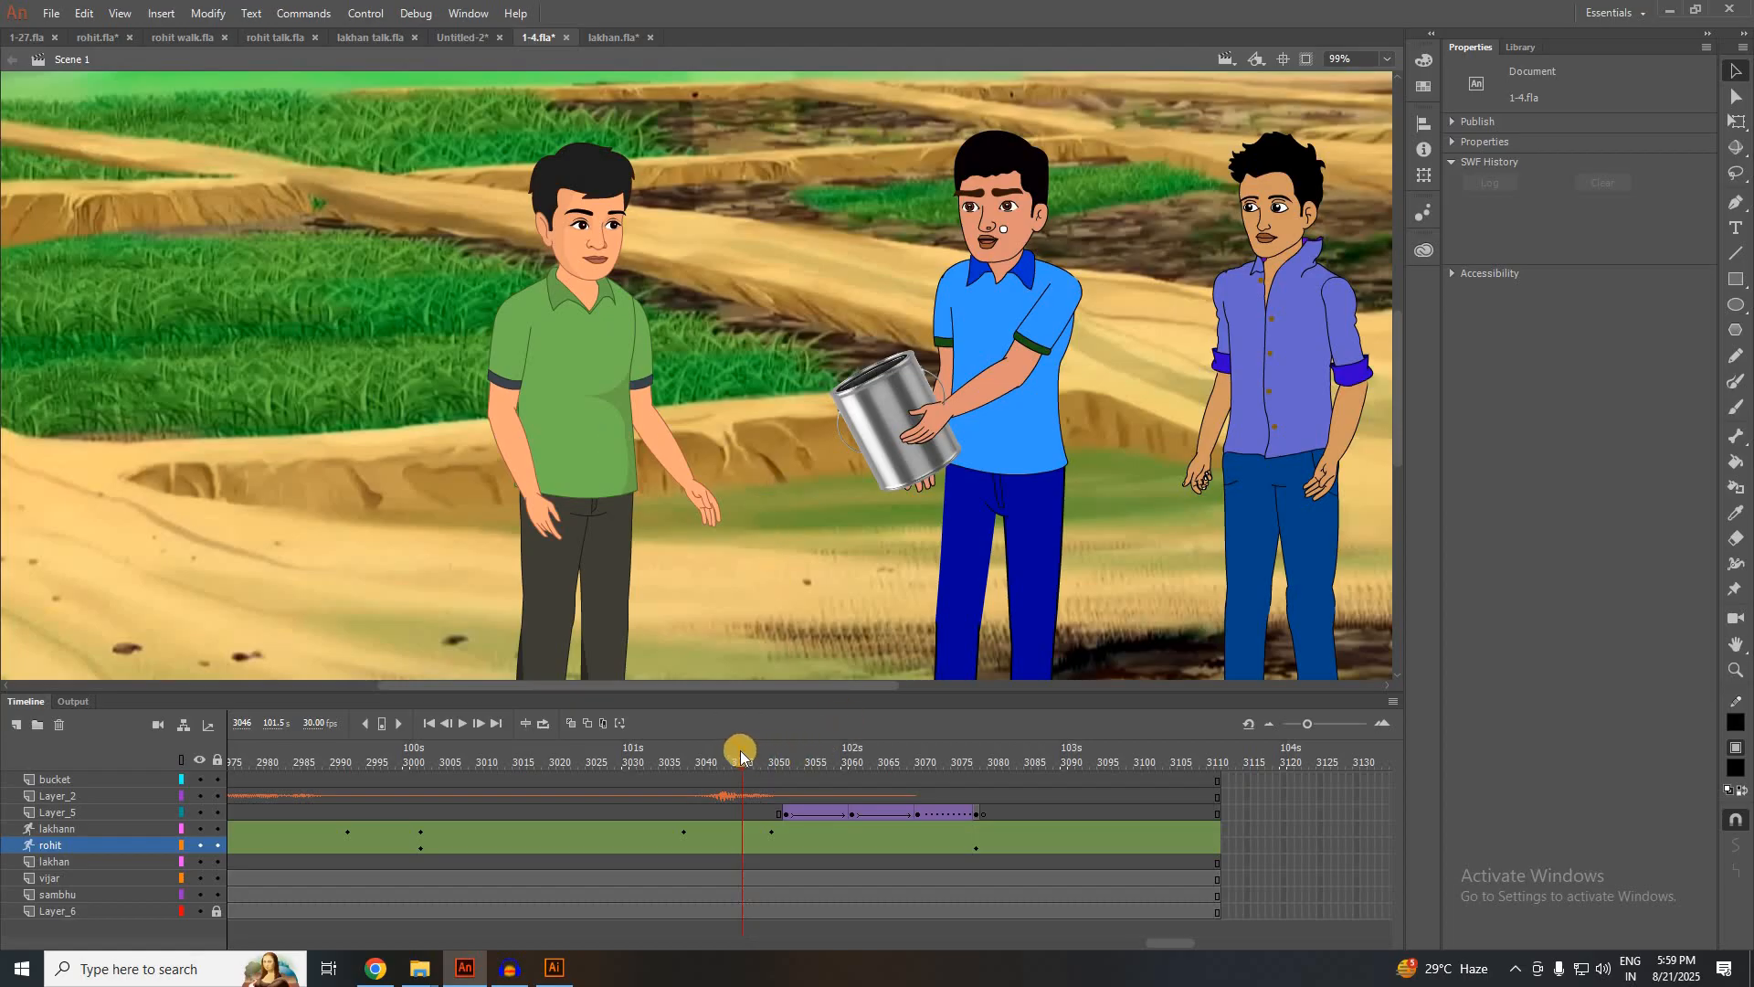
{"action": "left_click_drag", "start_coordinate": [740, 754], "coordinate": [1104, 759]}
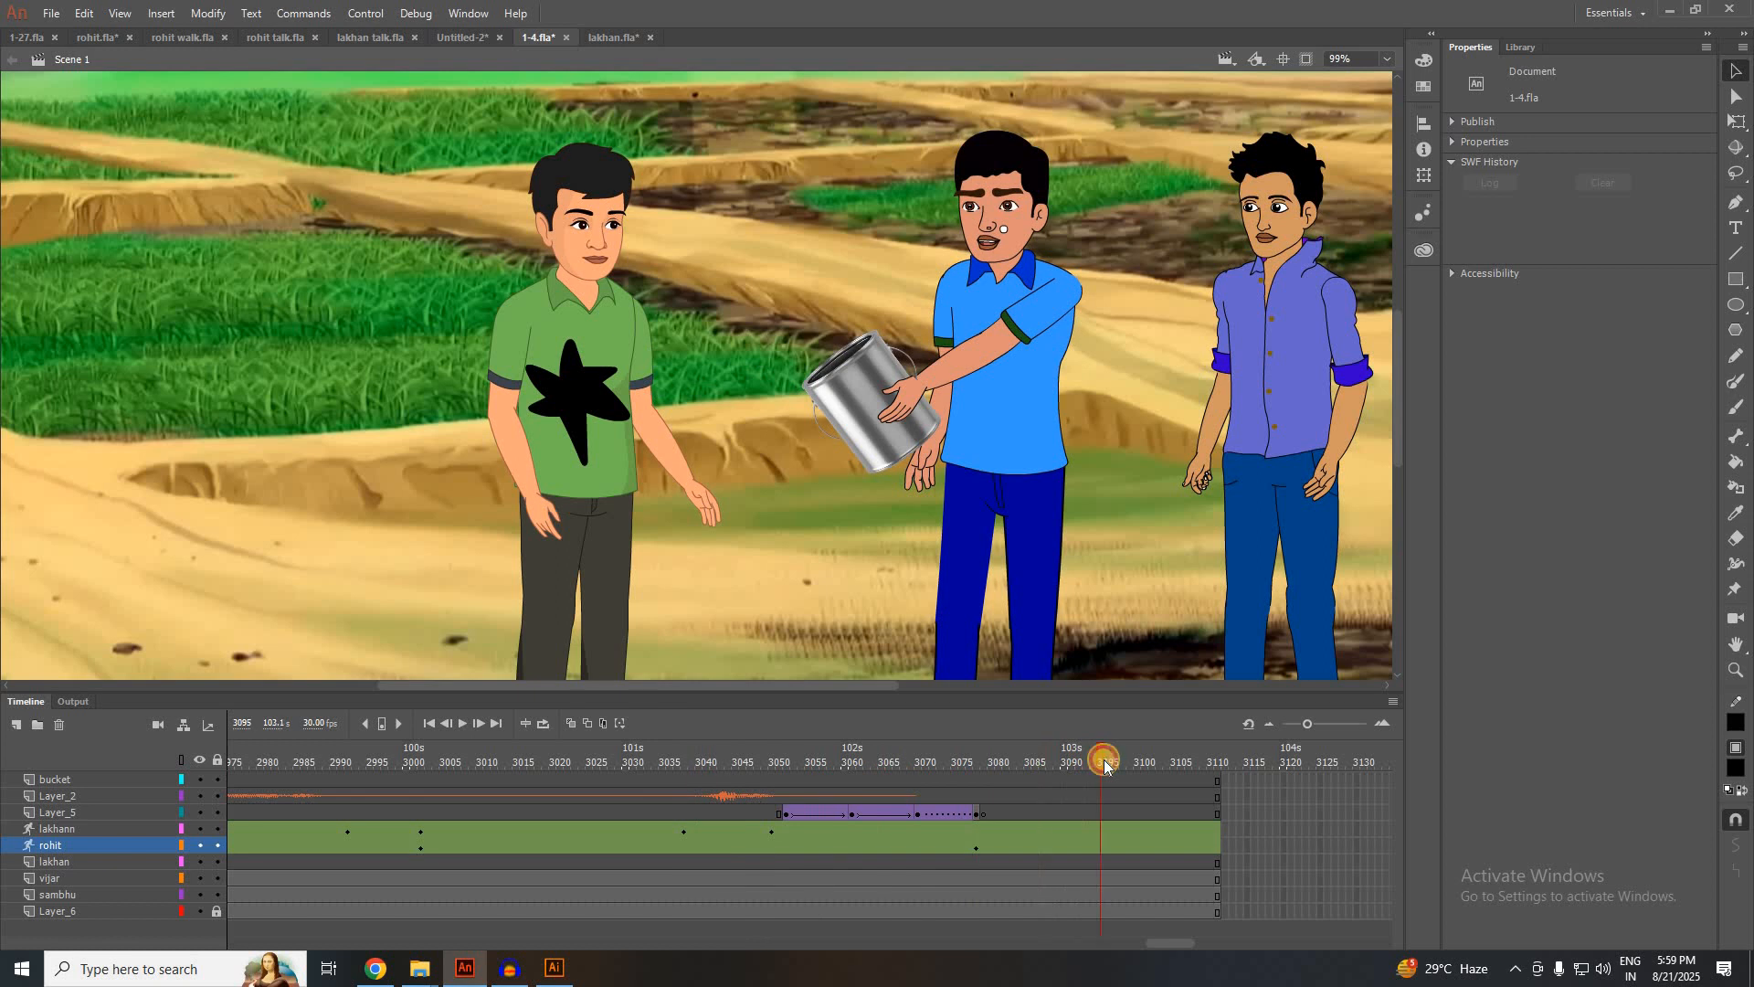
Insert a holding pose at frame 3081 of the lakhann layer, and at frame 3098 lower the throwing arm and turn the bucket upright
{"action": "left_click", "coordinate": [997, 829]}
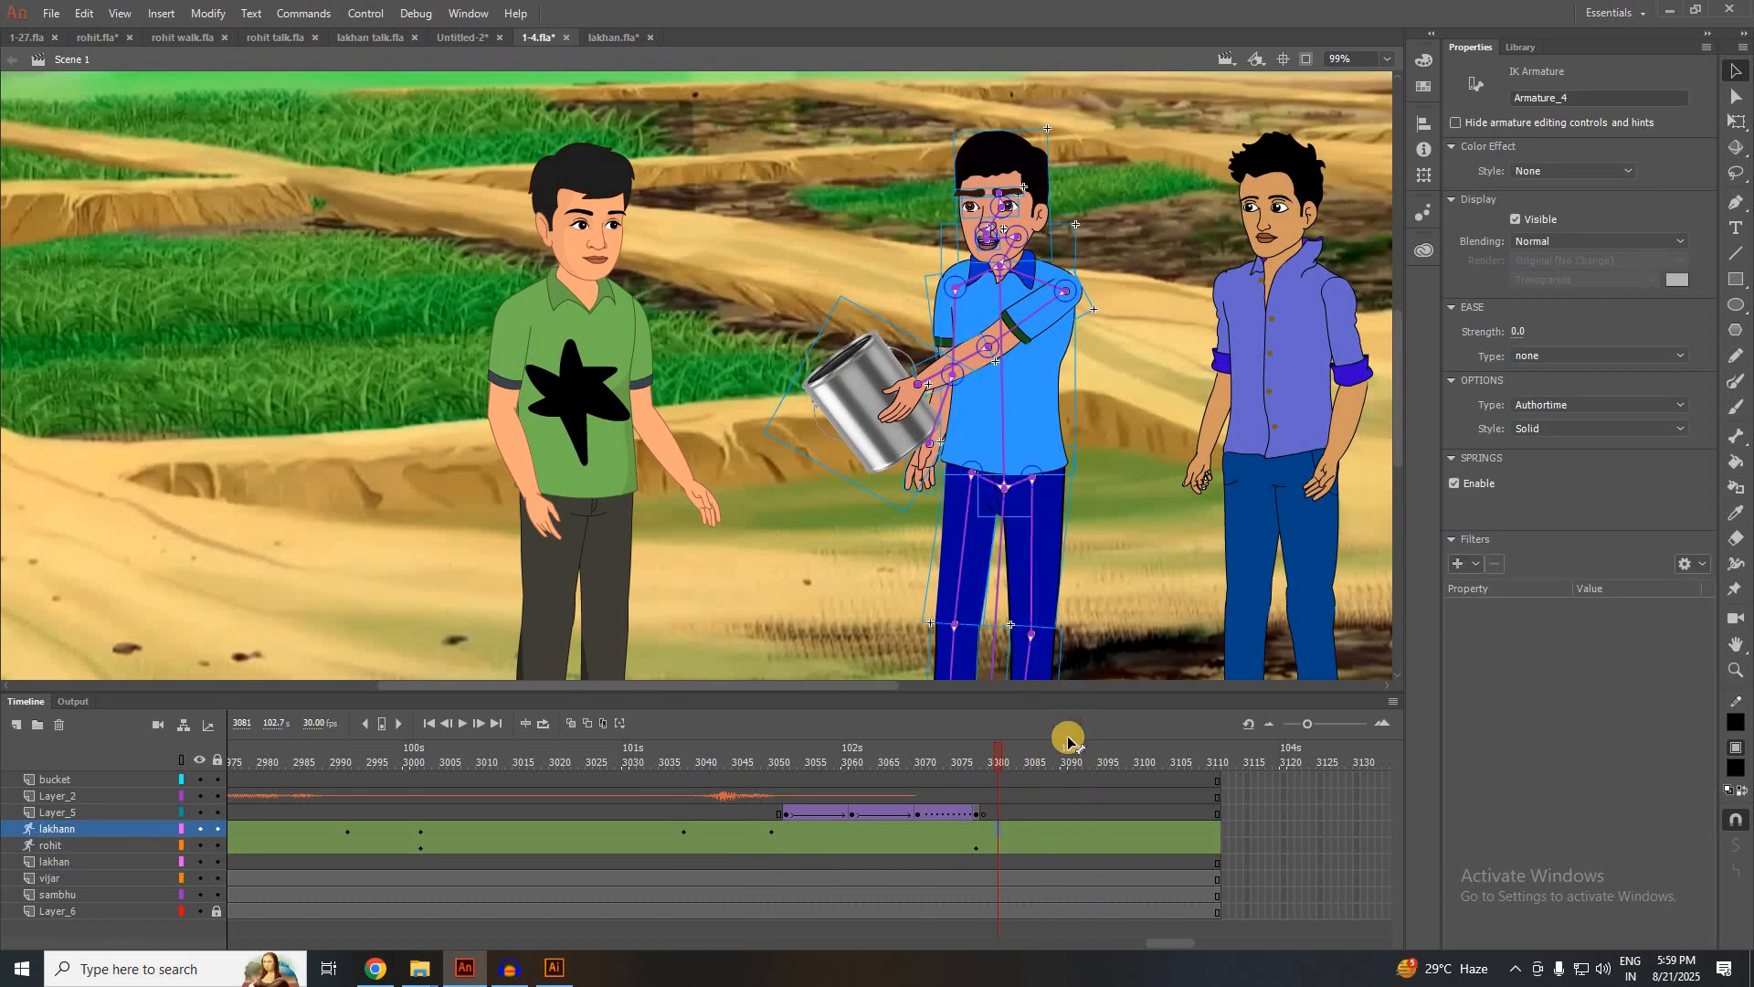
{"action": "left_click_drag", "start_coordinate": [1016, 755], "coordinate": [1123, 754]}
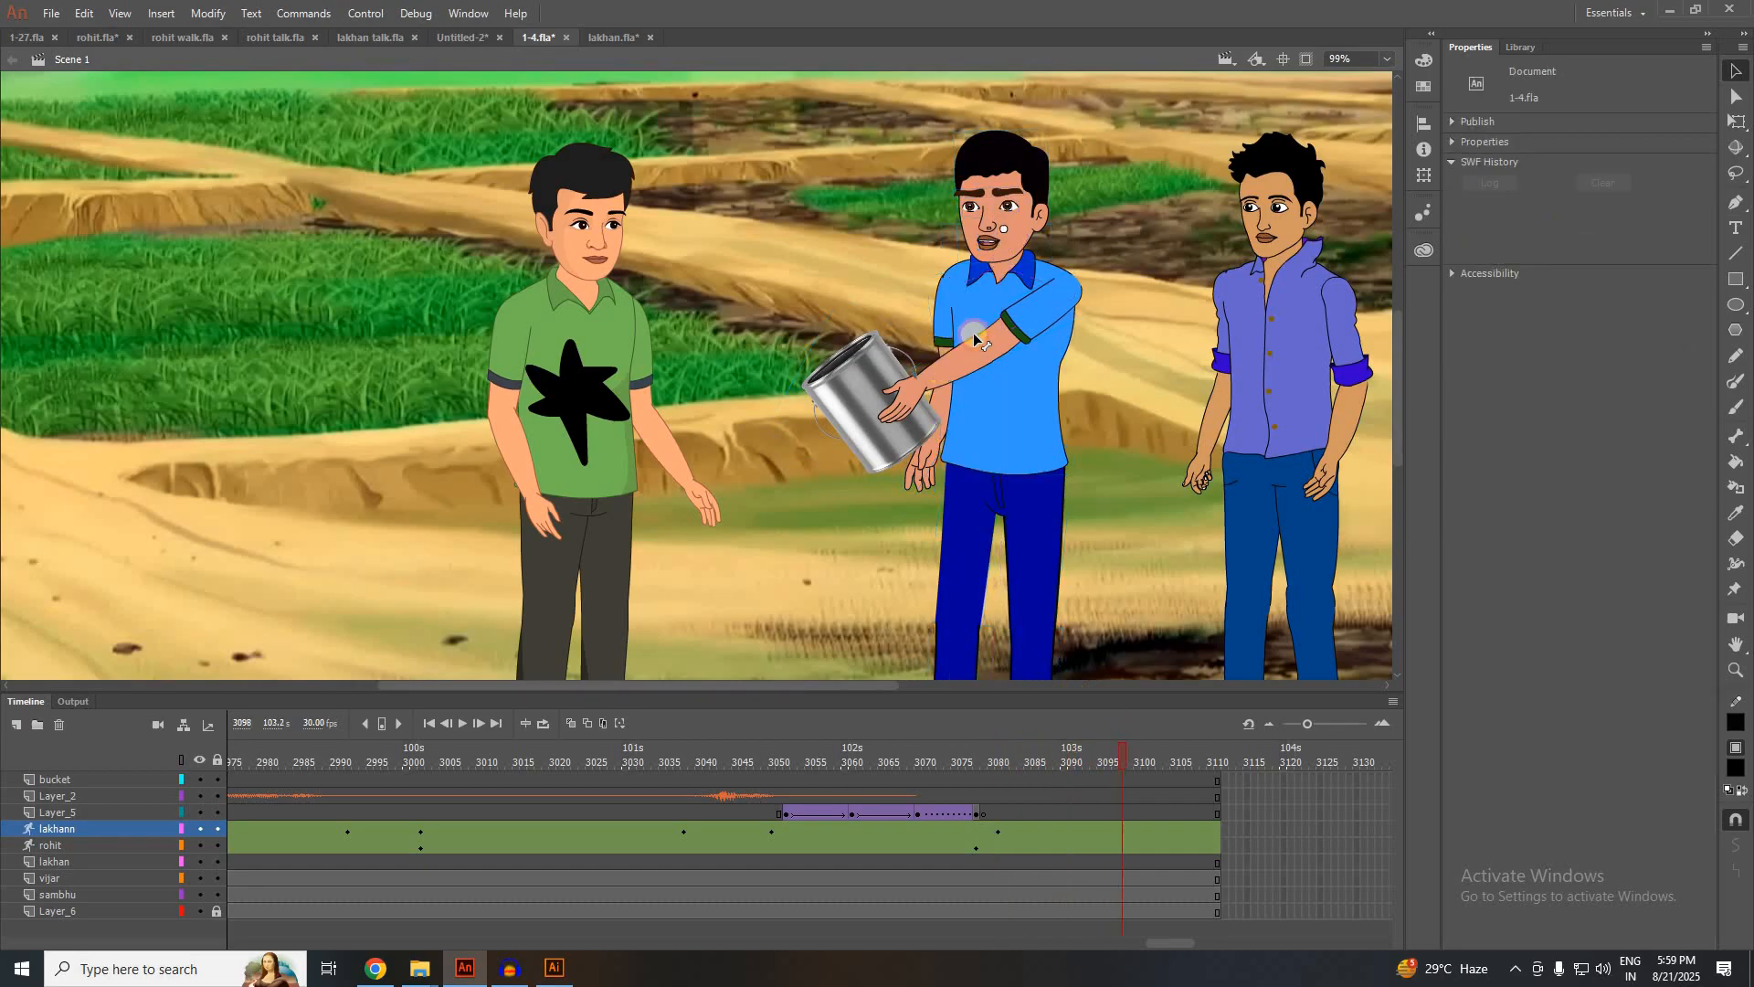
{"action": "left_click_drag", "start_coordinate": [973, 332], "coordinate": [1035, 402]}
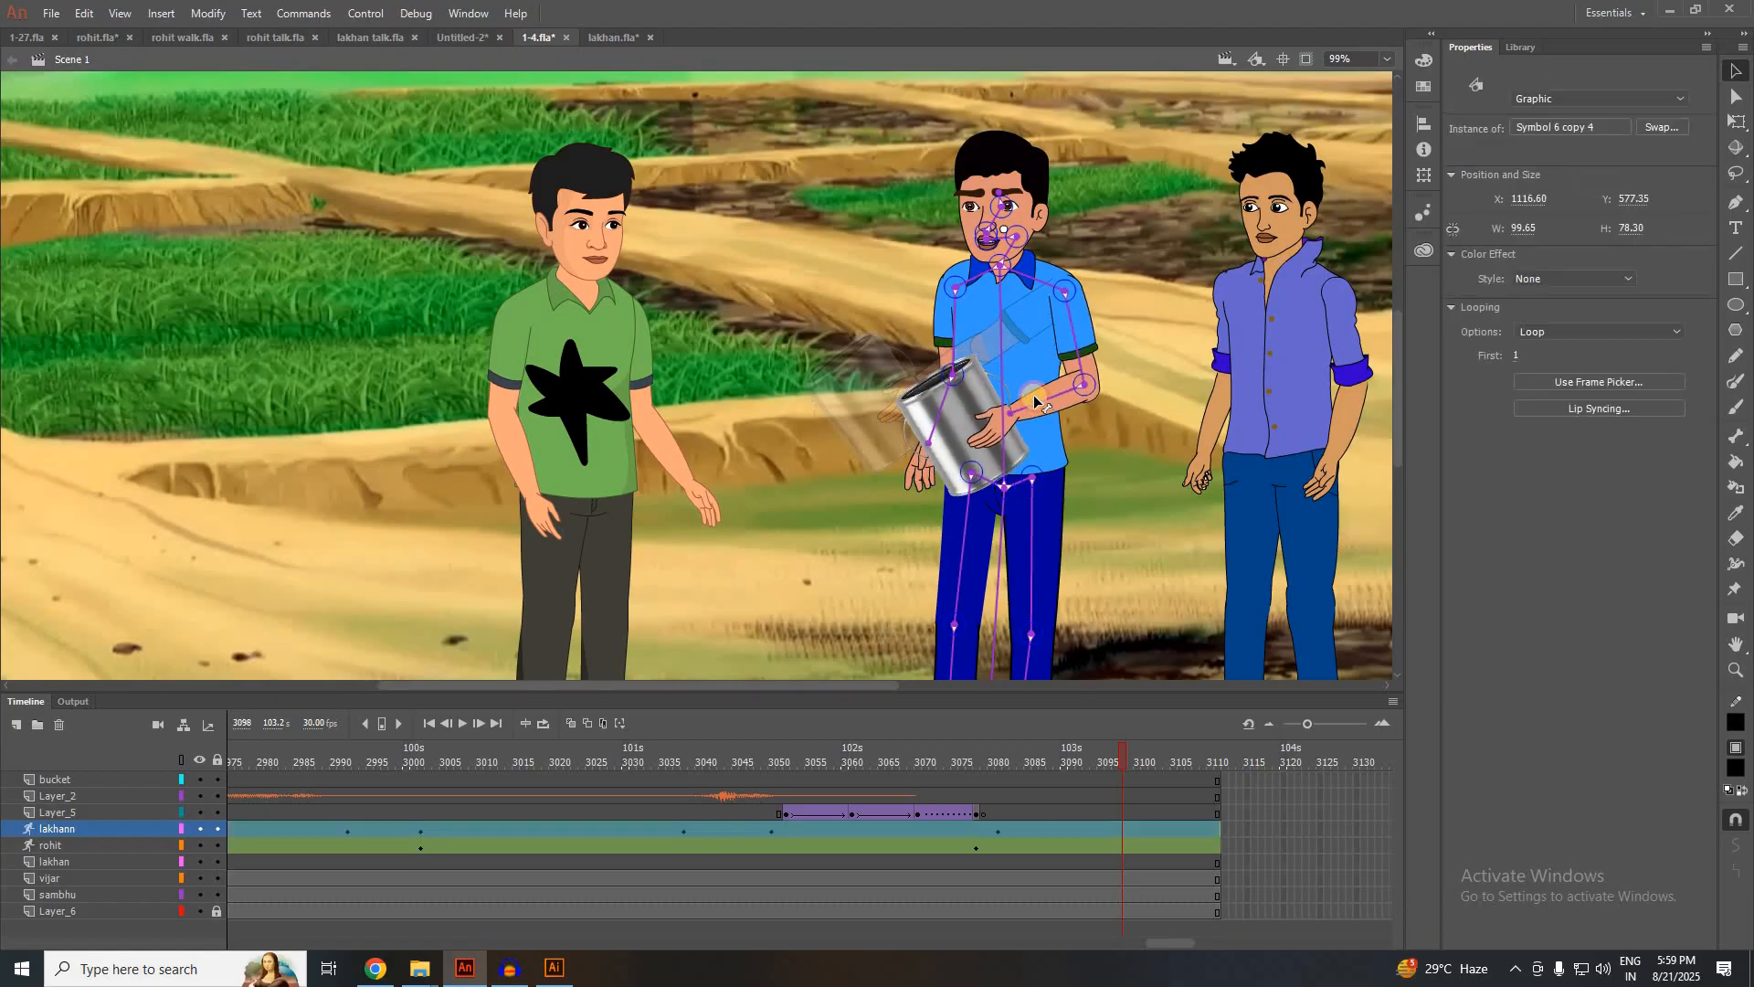
{"action": "left_click_drag", "start_coordinate": [934, 424], "coordinate": [941, 389]}
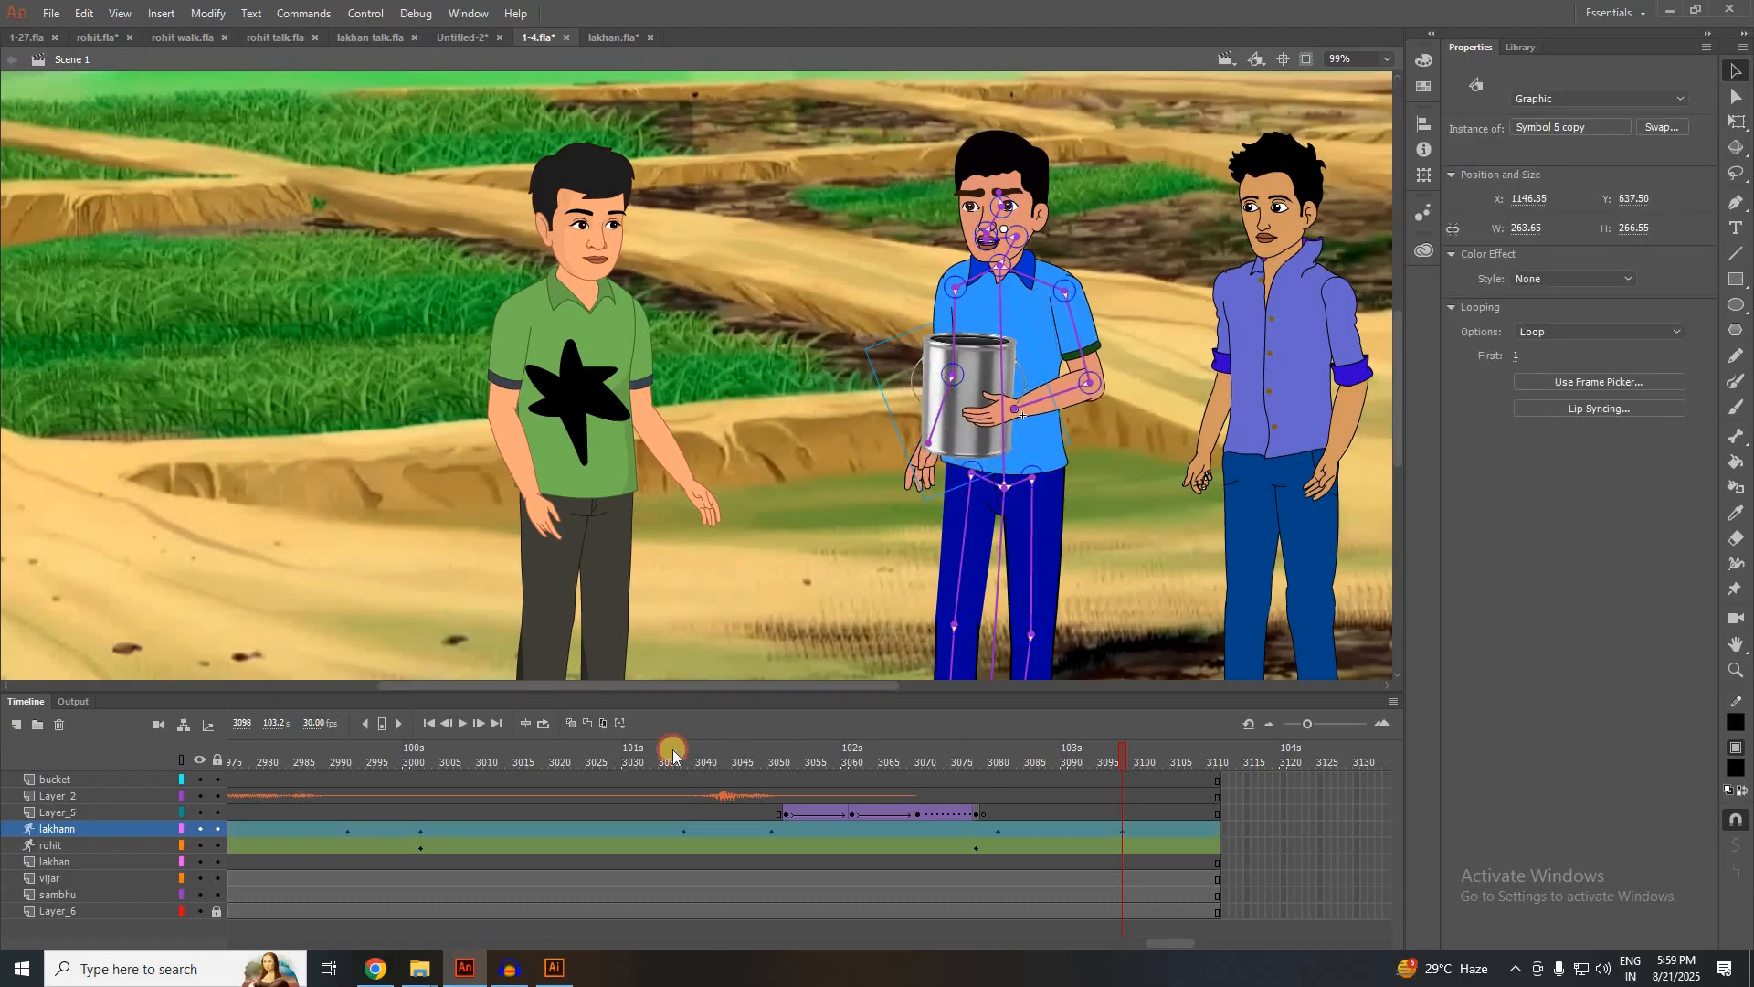
{"action": "left_click_drag", "start_coordinate": [673, 750], "coordinate": [1157, 751]}
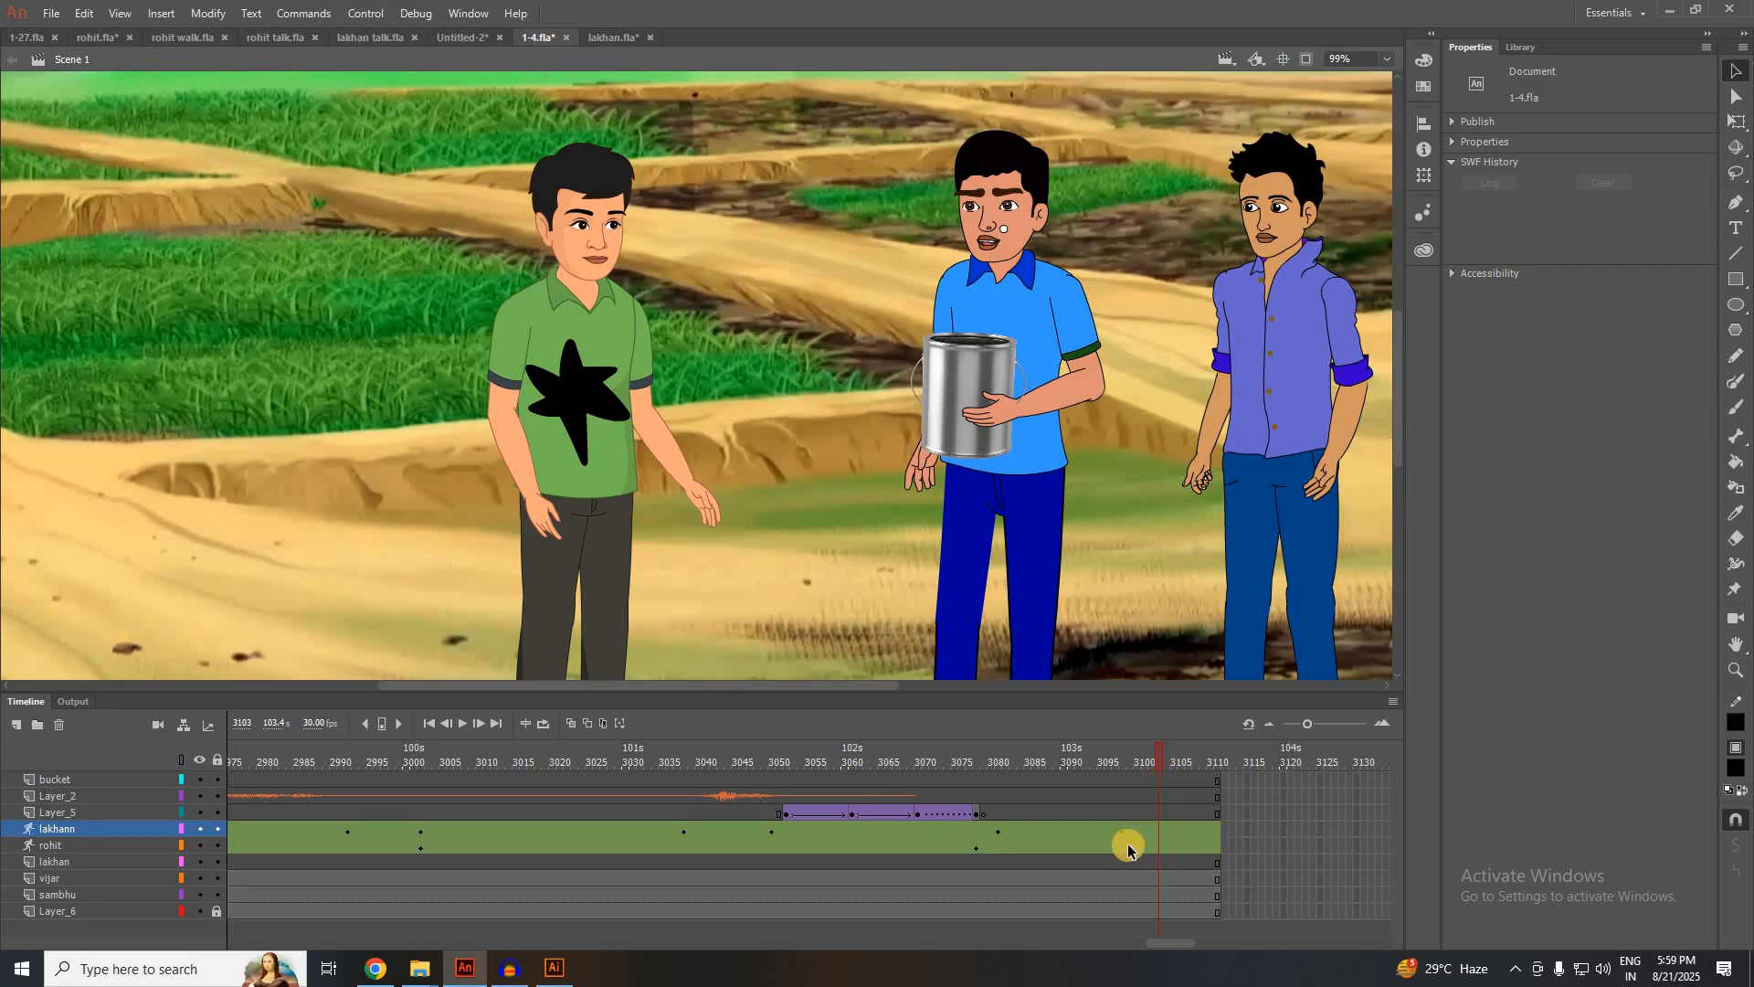
Examine the green-shirted character's face and stained T-shirt up close at frame 3103
{"action": "left_click", "coordinate": [611, 218]}
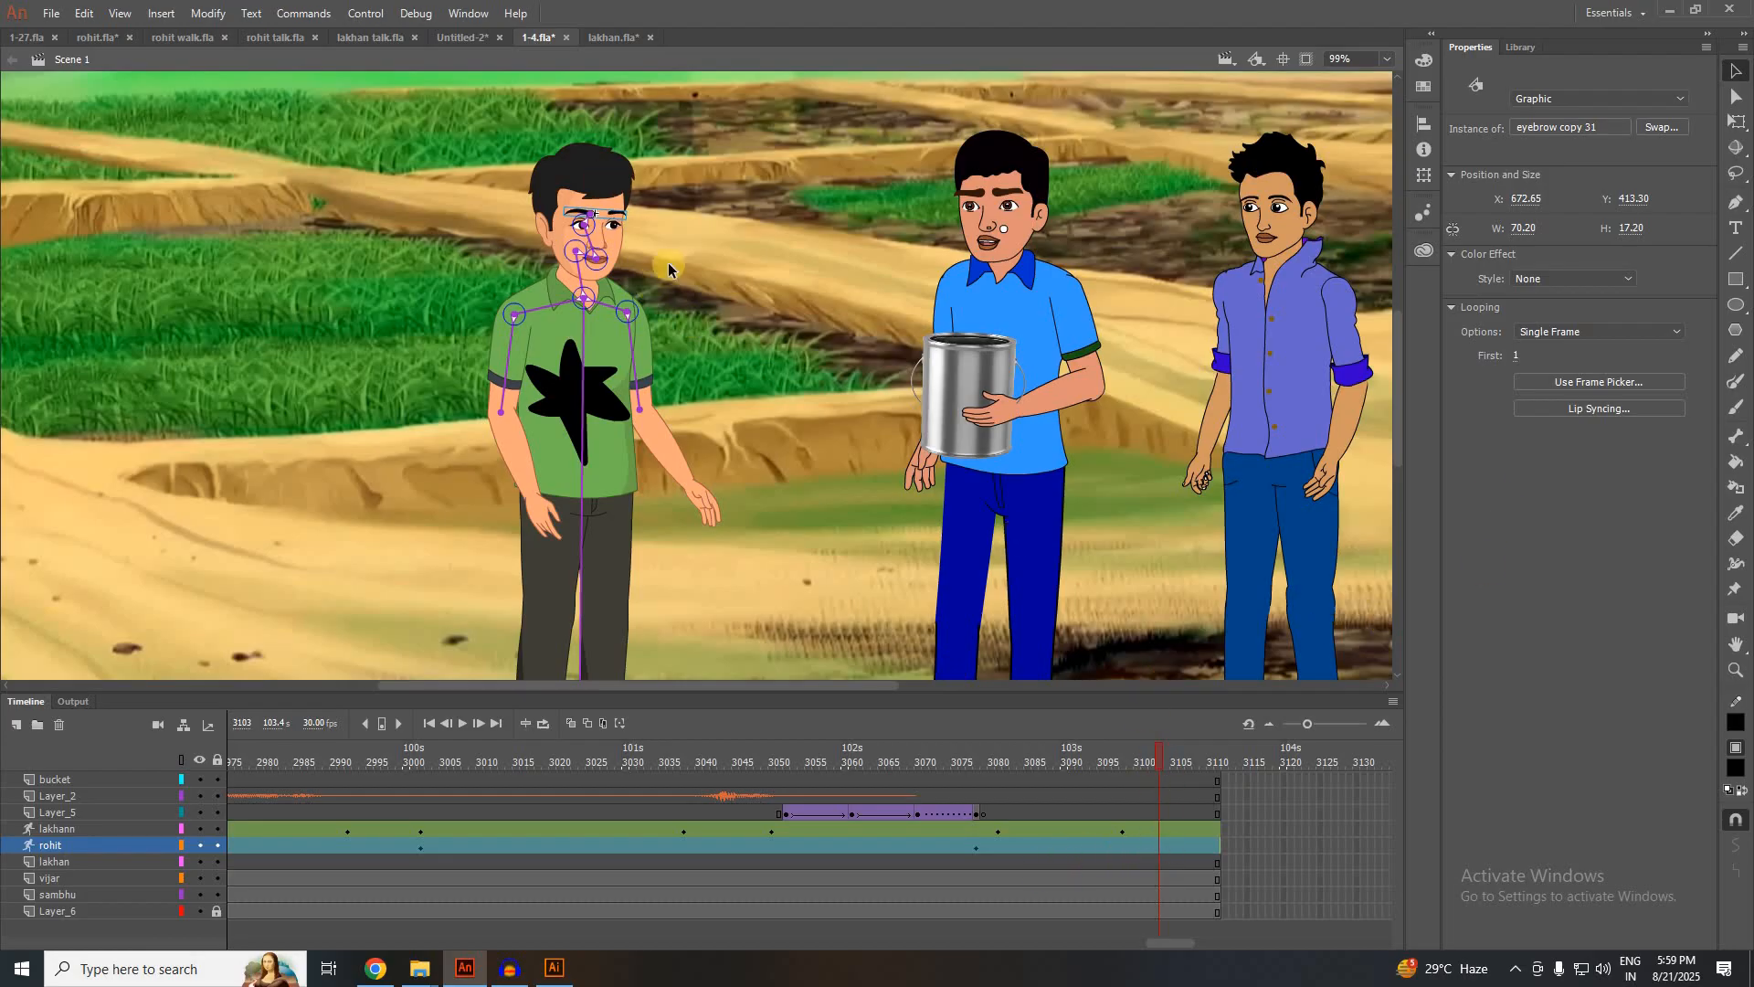
{"action": "left_click", "coordinate": [590, 235]}
{"action": "scroll", "coordinate": [590, 235], "scroll_direction": "up", "scroll_amount": 4}
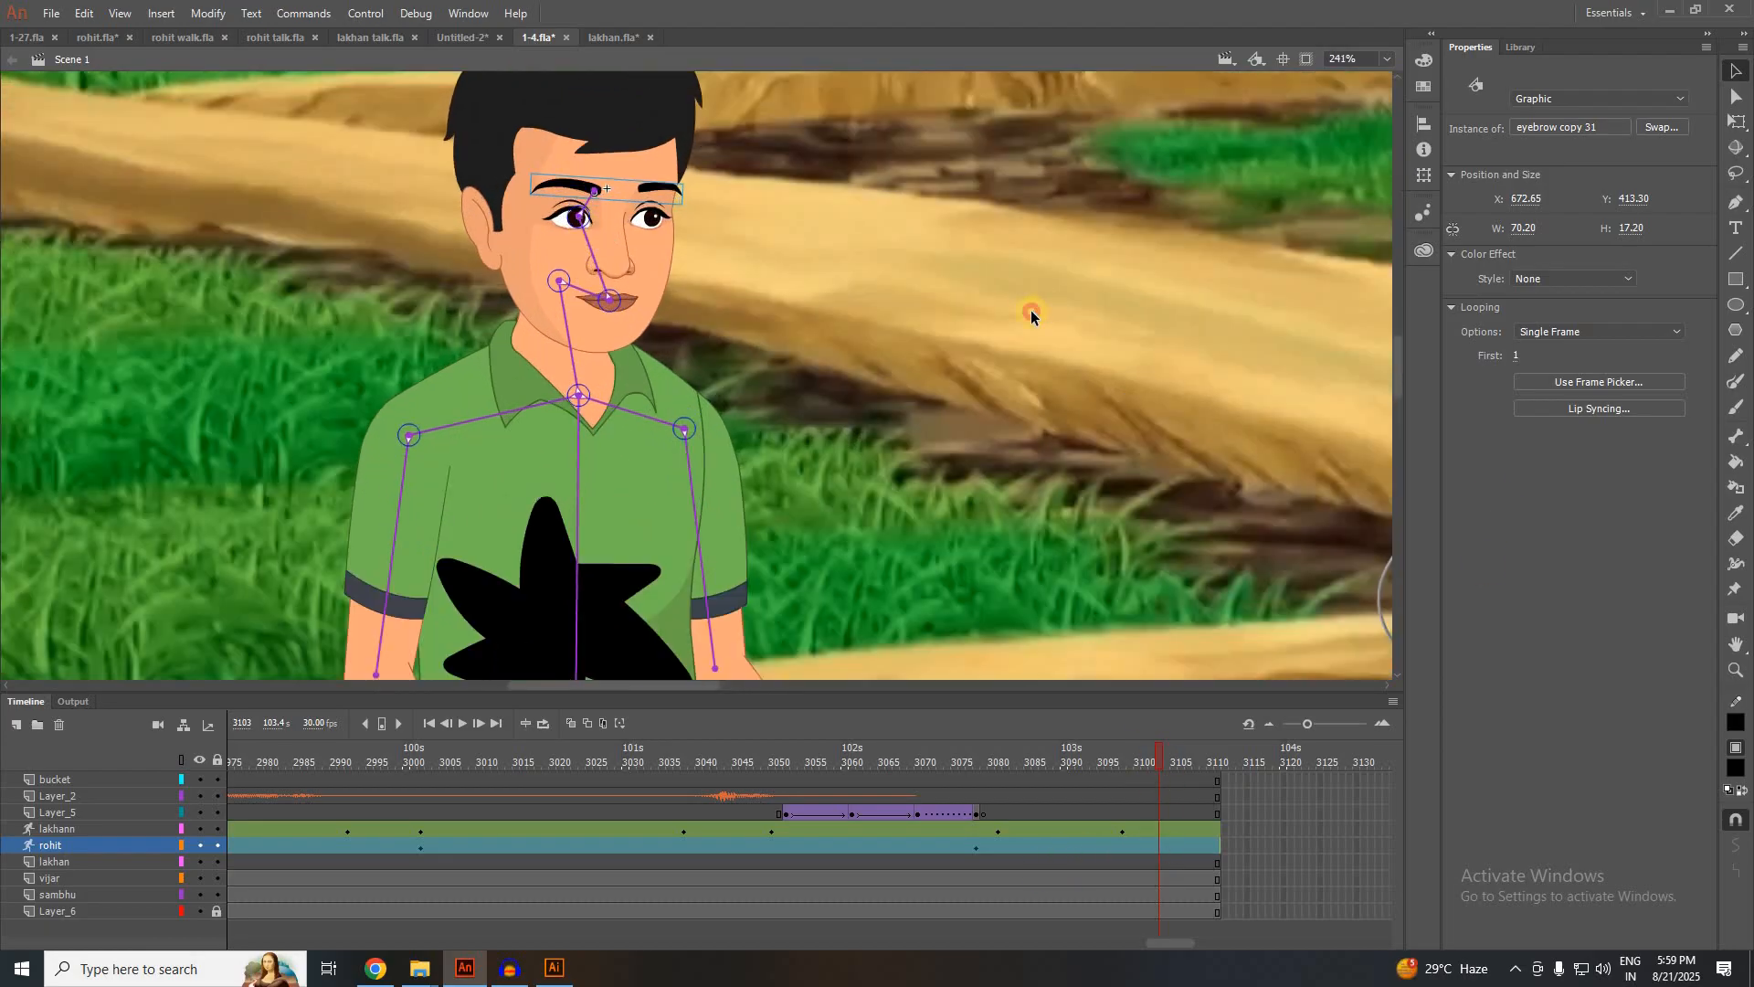
{"action": "left_click", "coordinate": [1030, 311]}
{"action": "scroll", "coordinate": [649, 380], "scroll_direction": "down", "scroll_amount": 4}
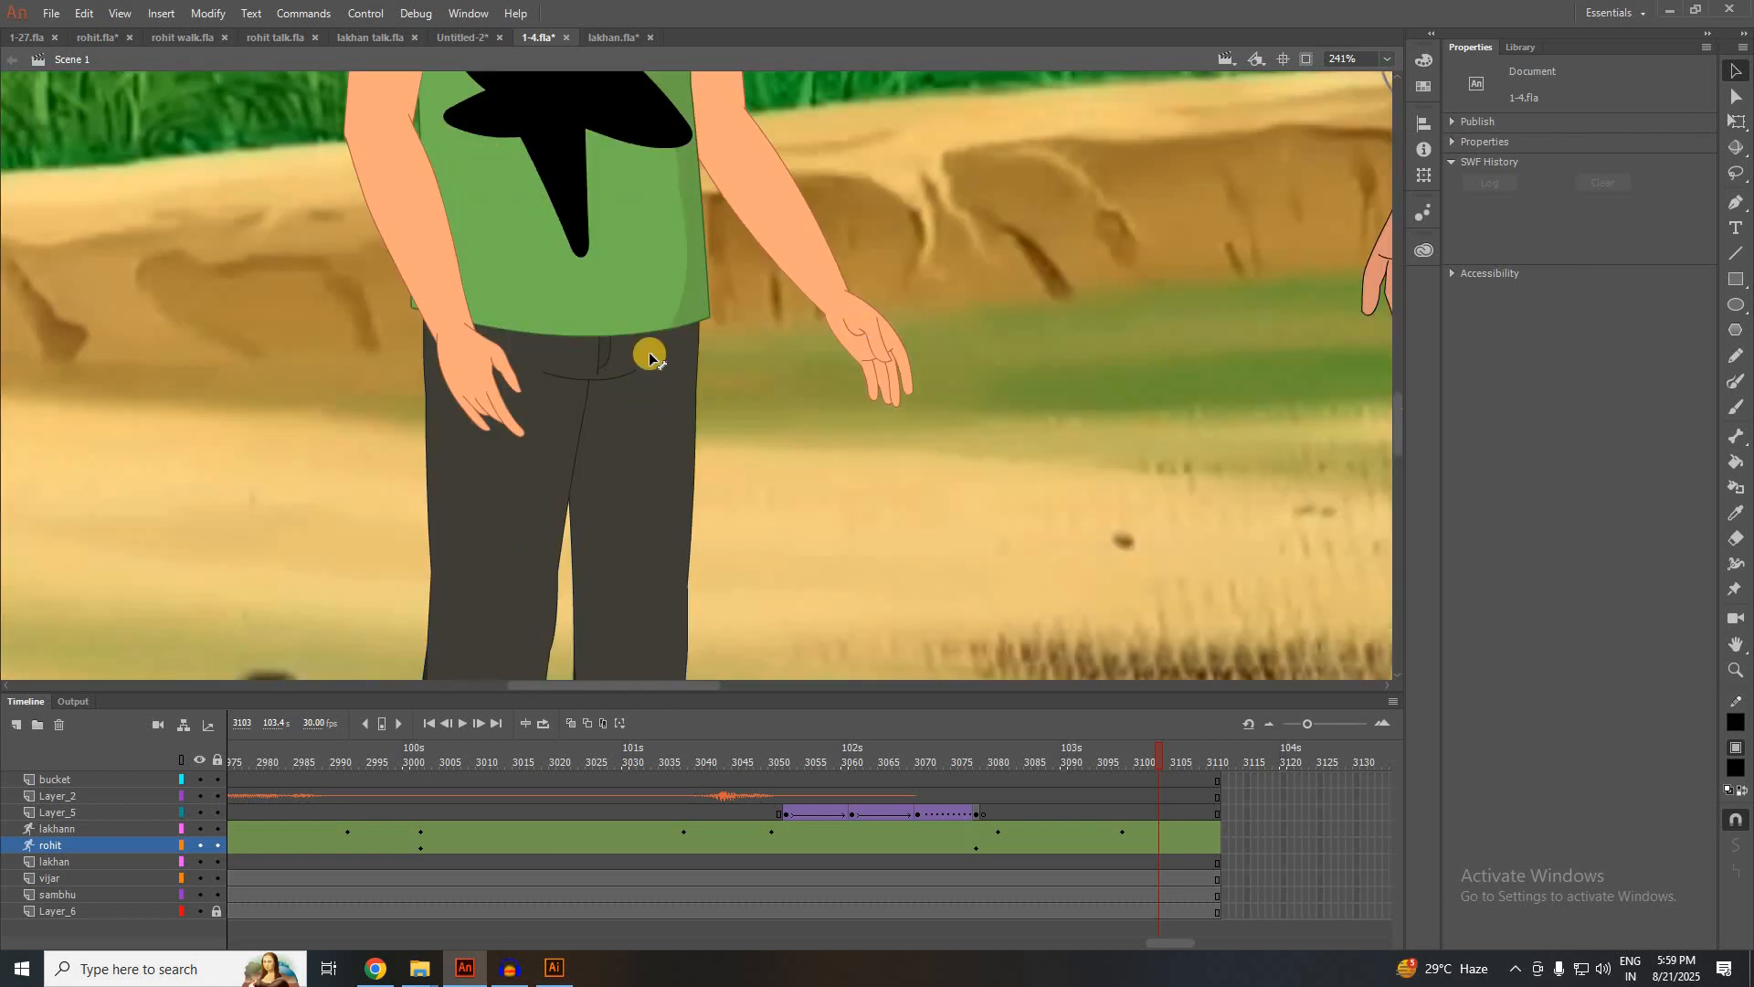